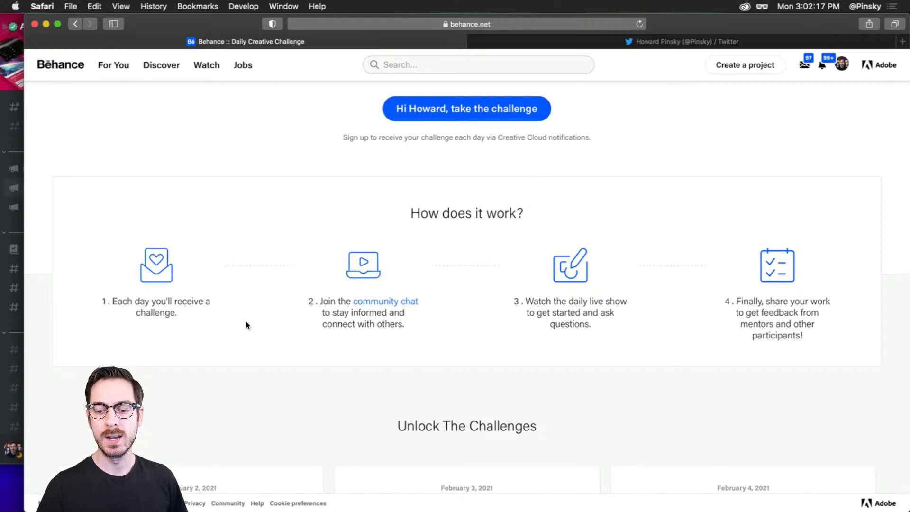
Switch to Discord and look through the recent posts in the Adobe XD server's challenge feedback channel
left_click(10, 237)
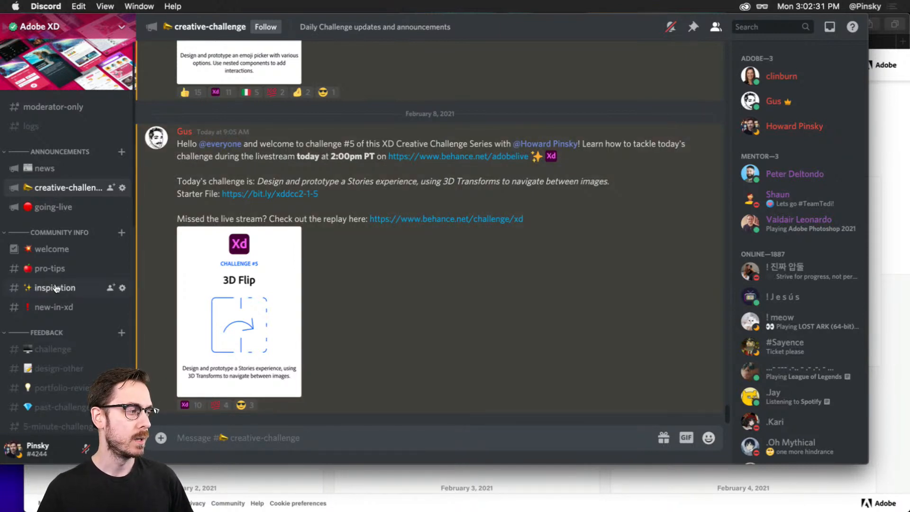
left_click(62, 351)
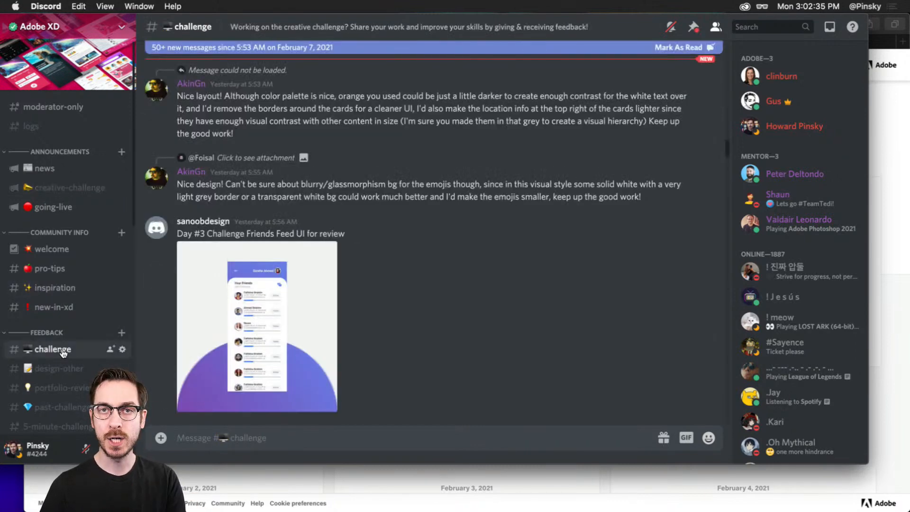
scroll(432, 312, "down", 20)
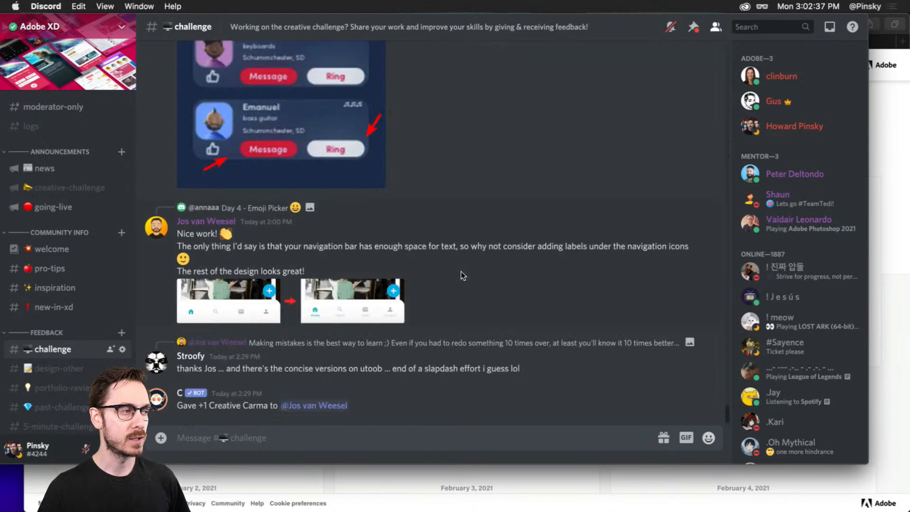
scroll(569, 275, "up", 5)
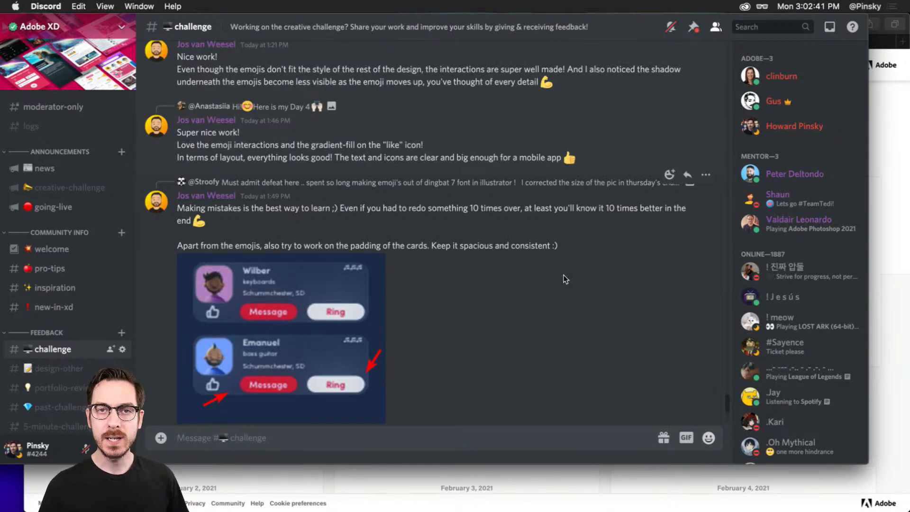
scroll(566, 279, "up", 10)
scroll(564, 283, "down", 10)
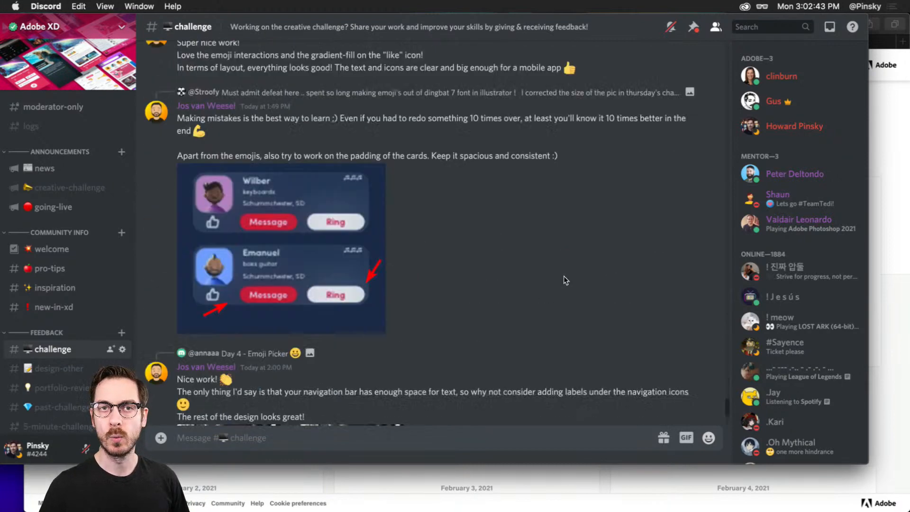
Switch back to Safari and review how the Behance Daily Creative Challenge works and its daily challenges through 3D Flip
key("super+Tab")
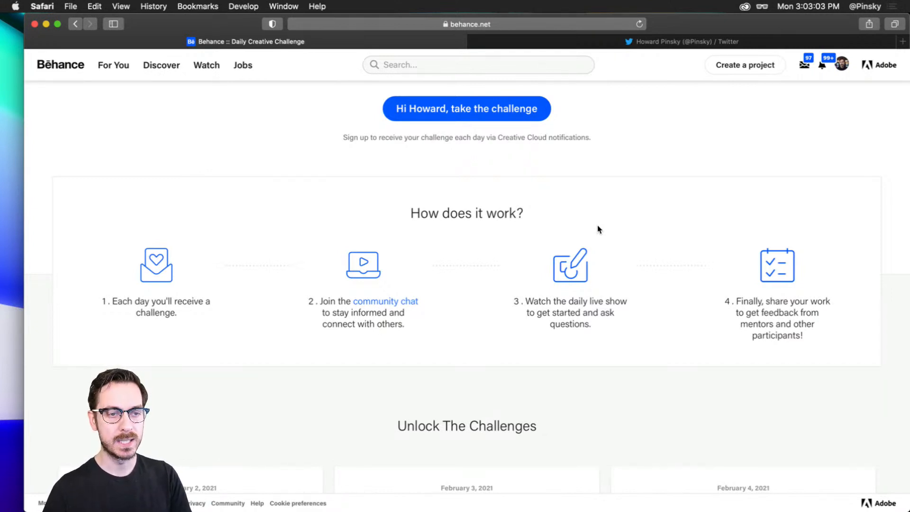
scroll(599, 229, "up", 1)
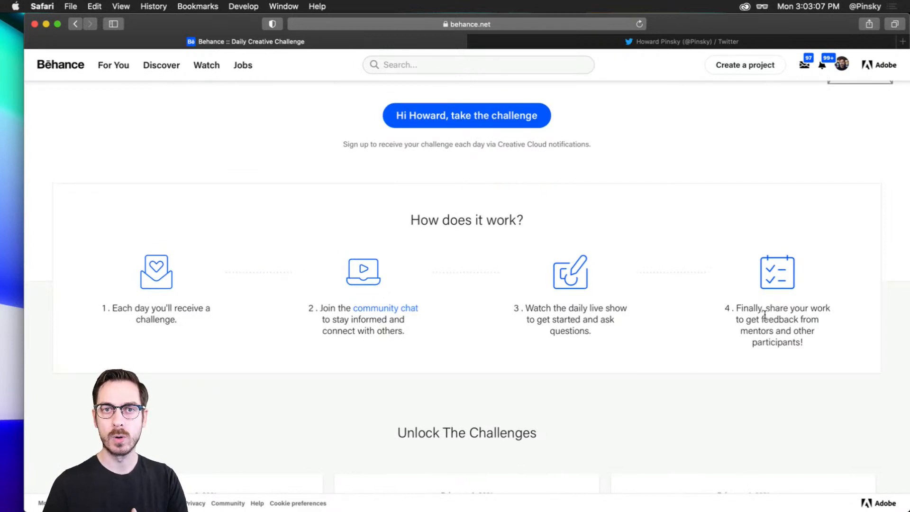
scroll(676, 275, "down", 7)
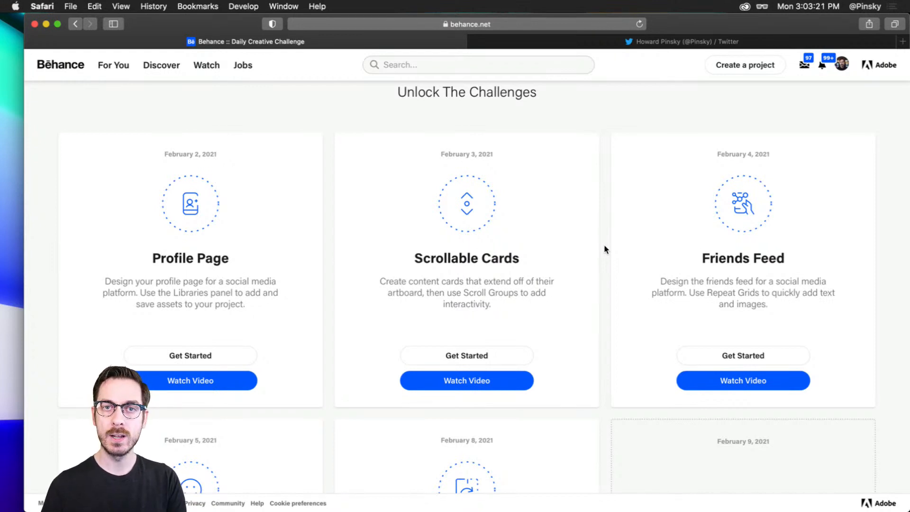
scroll(605, 249, "down", 5)
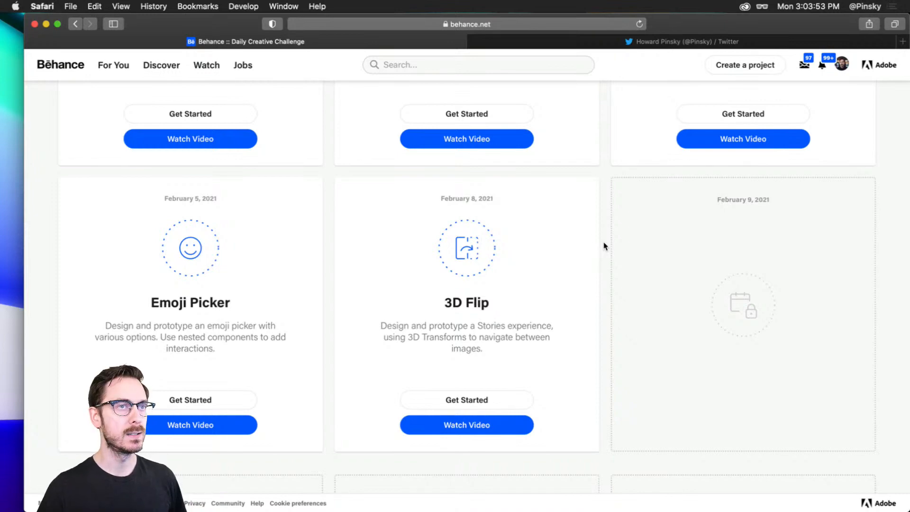
Show the Twitter profile and preview the Stories prototype video in the tweet about 3D Transforms
left_click(564, 45)
scroll(457, 417, "down", 10)
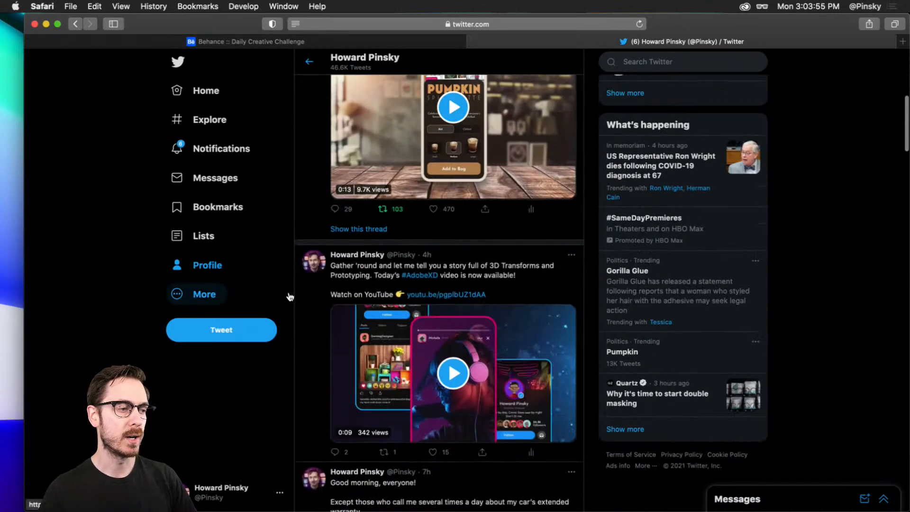
scroll(457, 417, "down", 2)
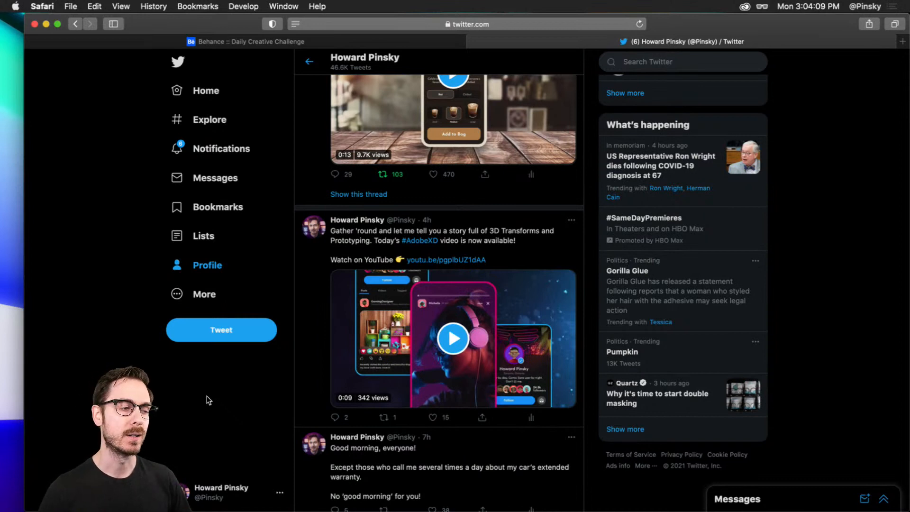
left_click(340, 335)
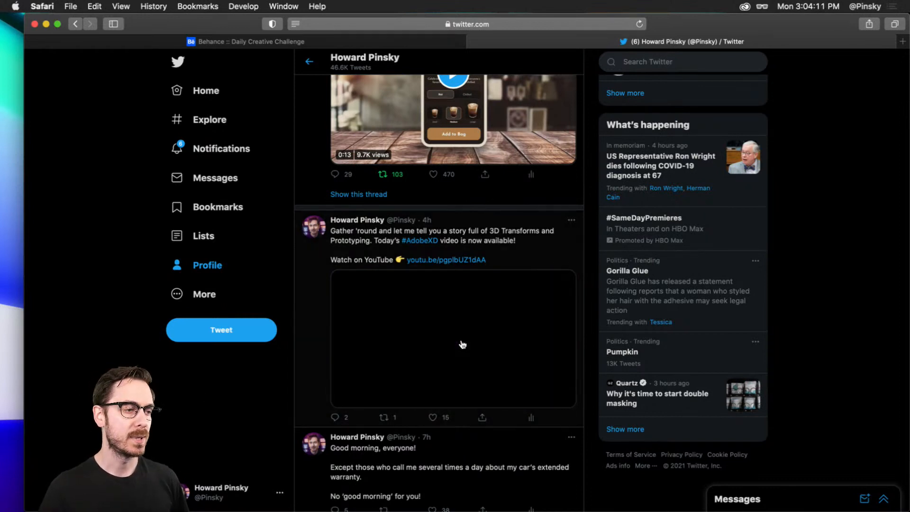
scroll(284, 388, "down", 1)
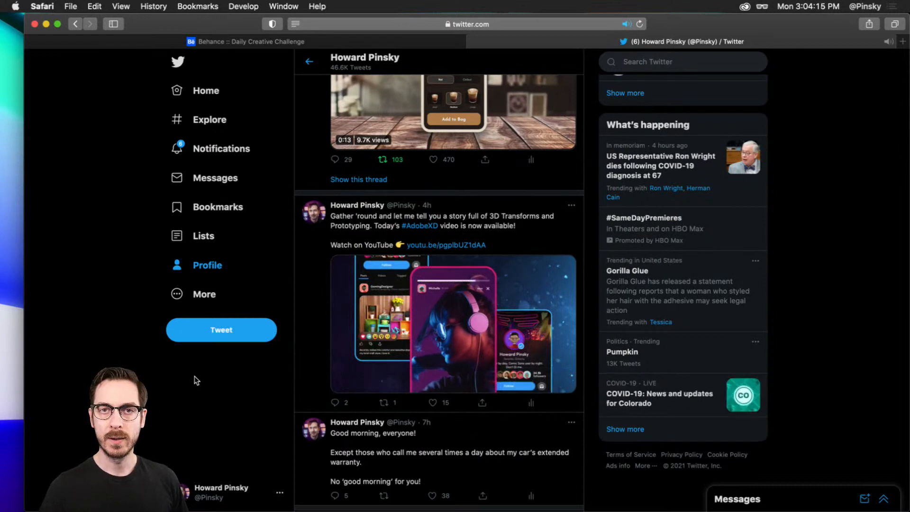
left_click(343, 382)
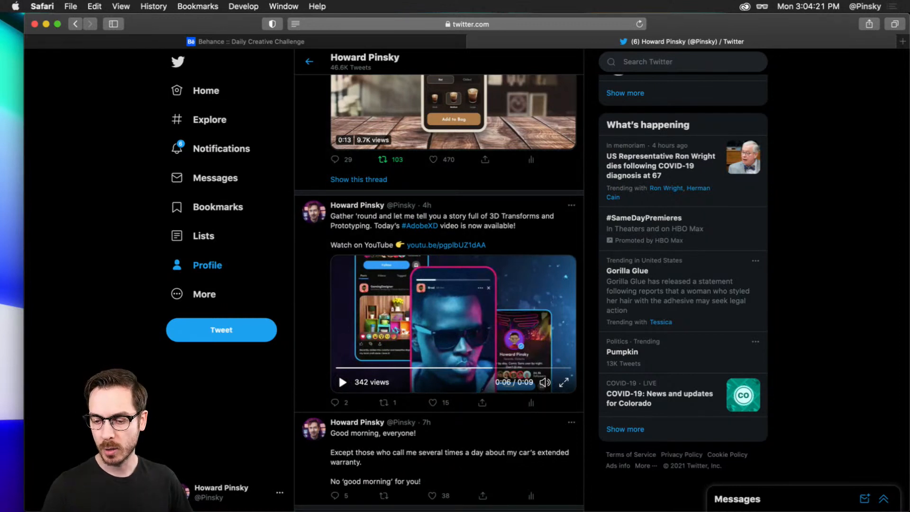
Switch to Adobe XD and examine the Challenge Prompt and Inspiration sections of the XD_DCC_Day 5_Stories starter file
key("super+Tab")
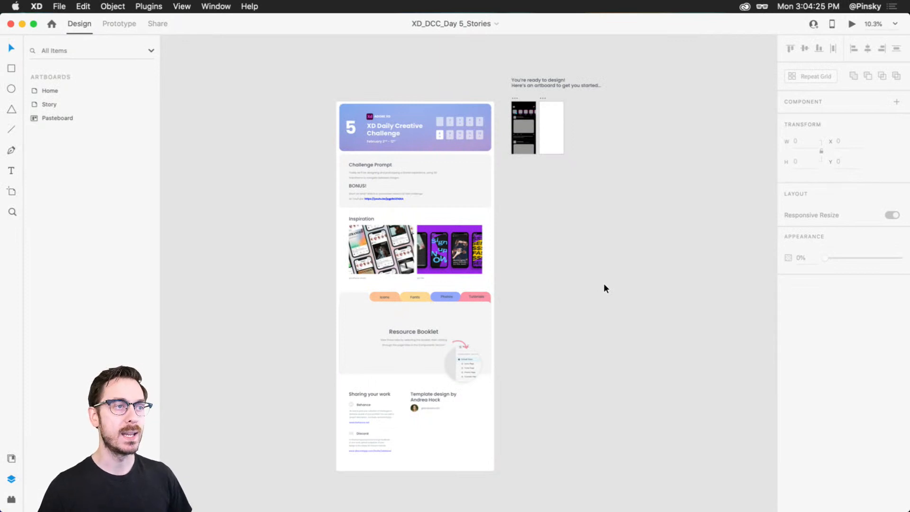
scroll(386, 176, "up", 5)
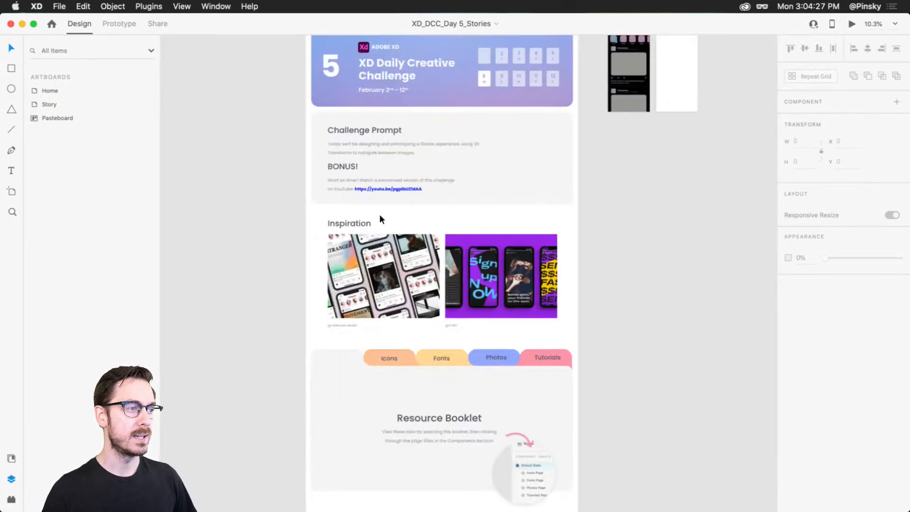
scroll(486, 311, "up", 3)
scroll(483, 154, "up", 1)
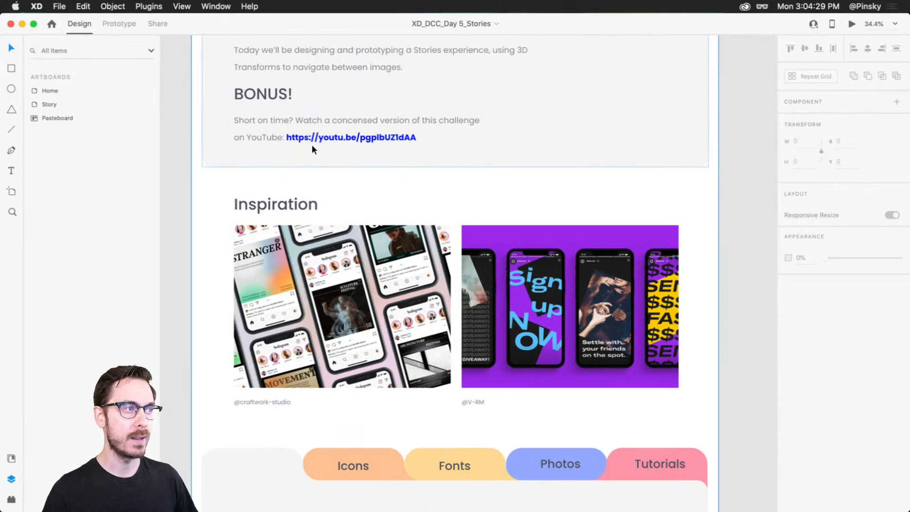
scroll(375, 120, "up", 3)
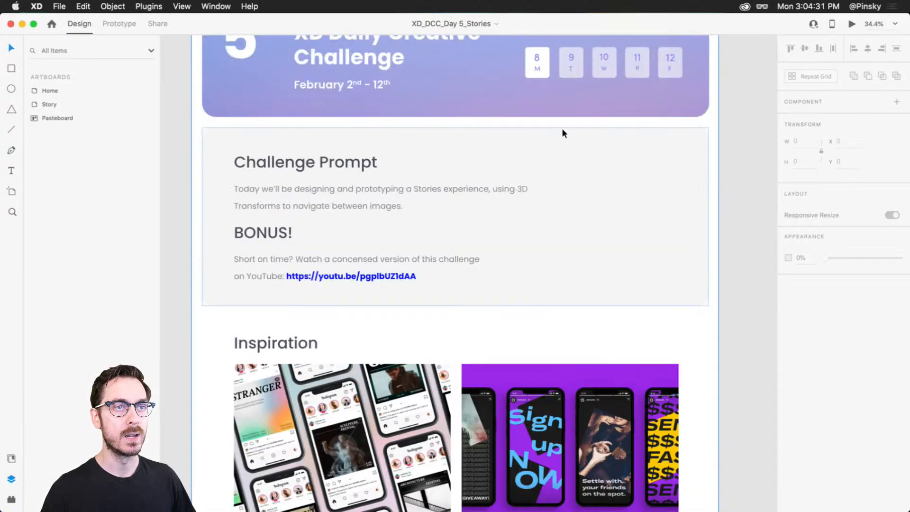
Paste the completed Stories feed artboard next to the blank Story artboard
scroll(559, 130, "right", 8)
scroll(476, 165, "up", 5)
scroll(477, 159, "up", 3)
scroll(498, 154, "right", 2)
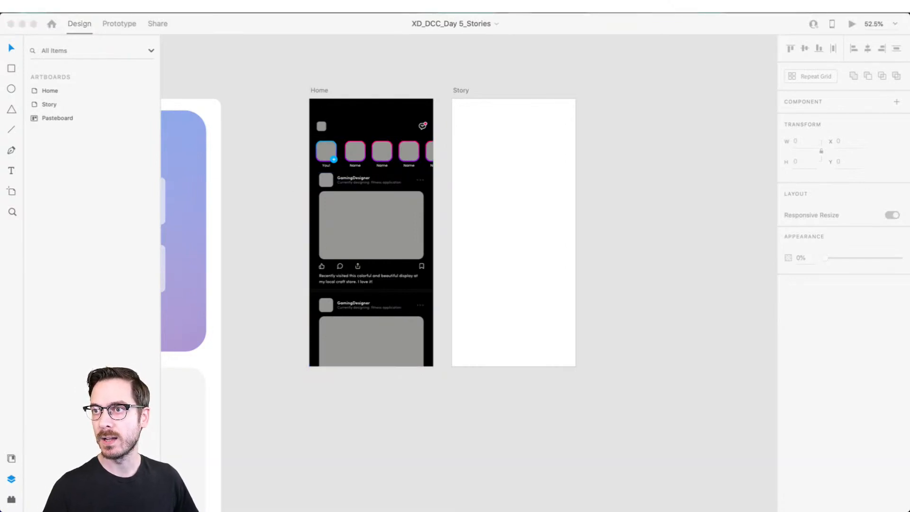
left_click(644, 134)
key("super+z")
key("super+v")
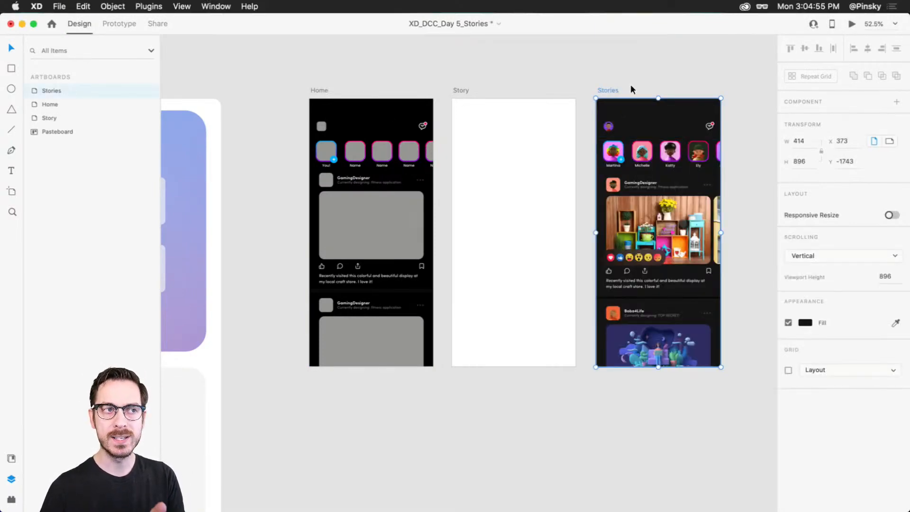
Delete the Home placeholder artboard and move the Stories artboard into its place beside Story
left_click(316, 89)
key("Delete")
left_click_drag(610, 90, 317, 91)
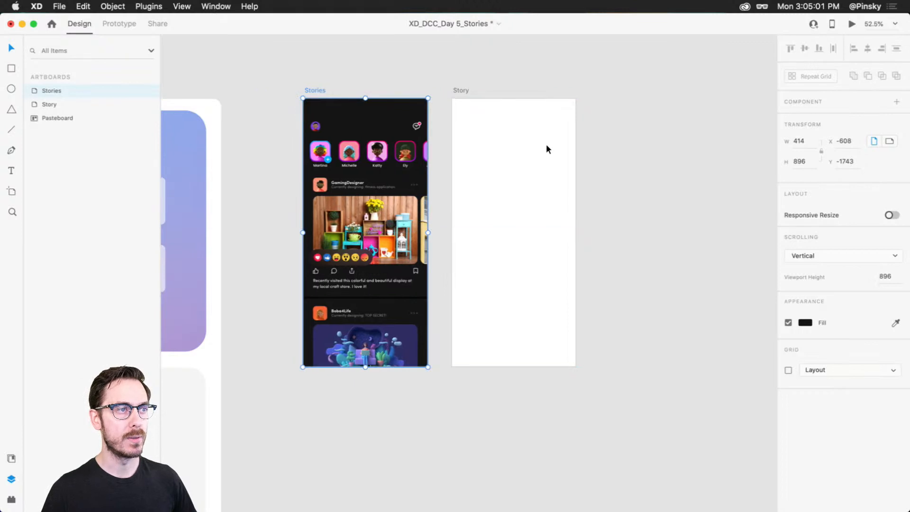
Draw a 414 by 896 rectangle covering the entire Story artboard
scroll(544, 152, "up", 5)
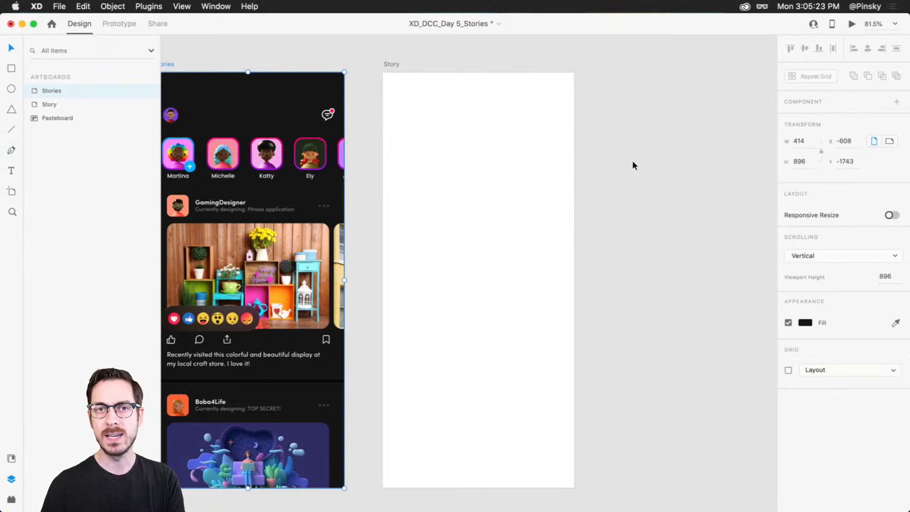
scroll(630, 157, "left", 2)
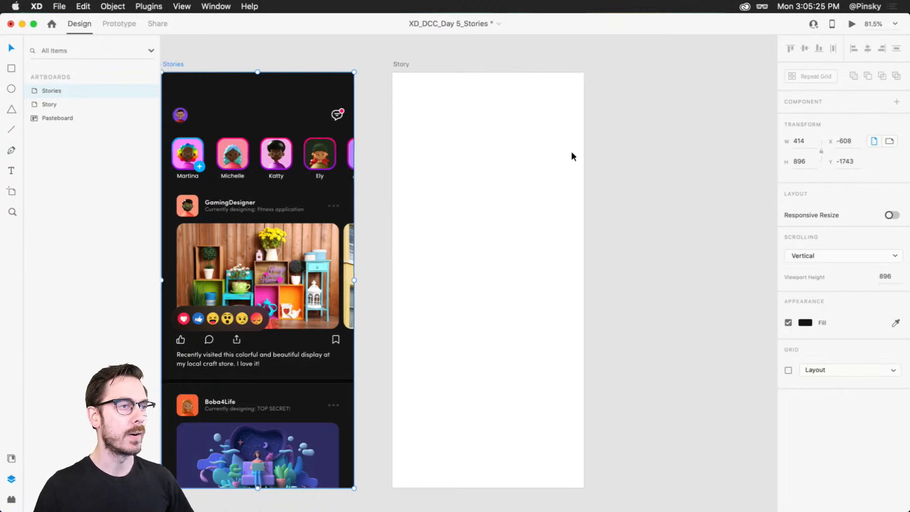
left_click(665, 125)
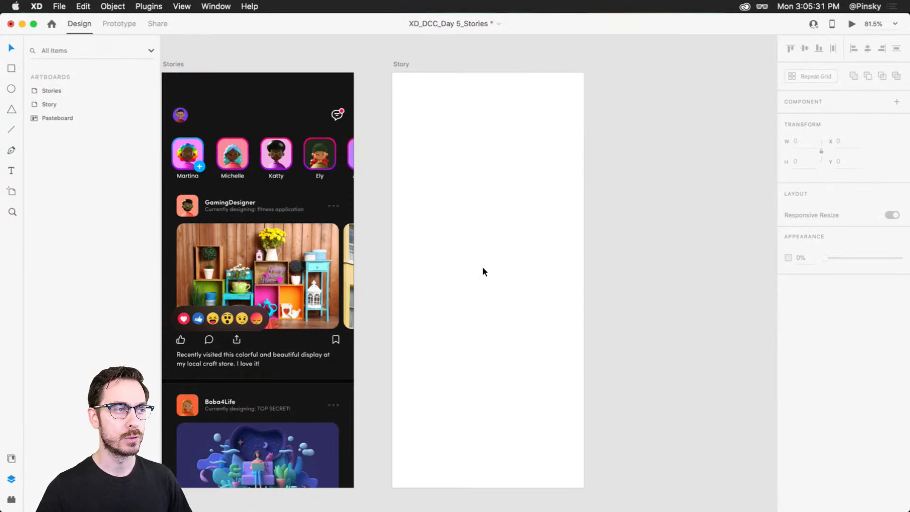
left_click(10, 69)
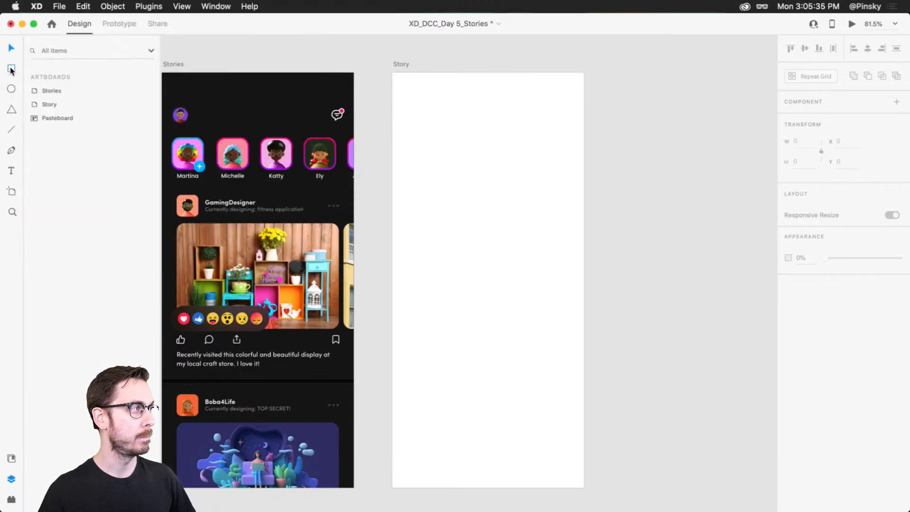
left_click_drag(393, 73, 583, 489)
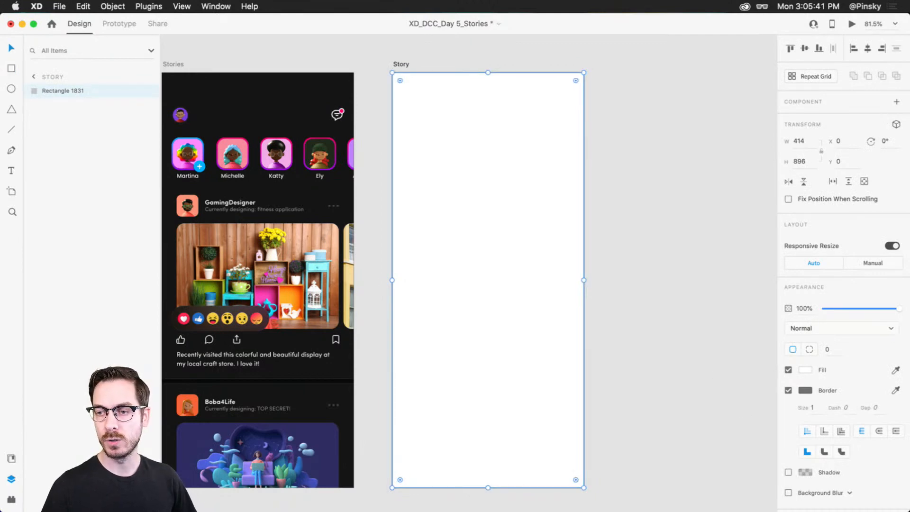
Fill the Story rectangle with the neon cat image AdobeStock_257619725.jpeg from the Neon folder in Finder, previewing it first
key("super+Tab")
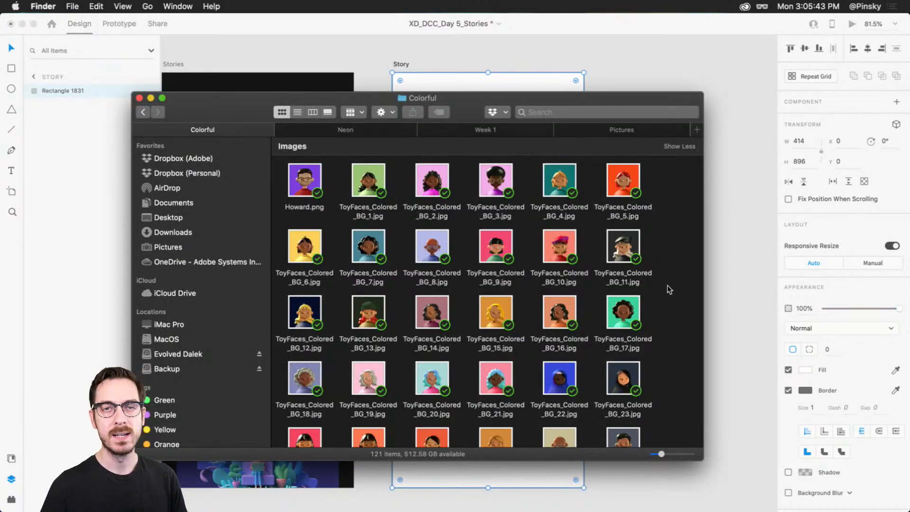
left_click(331, 131)
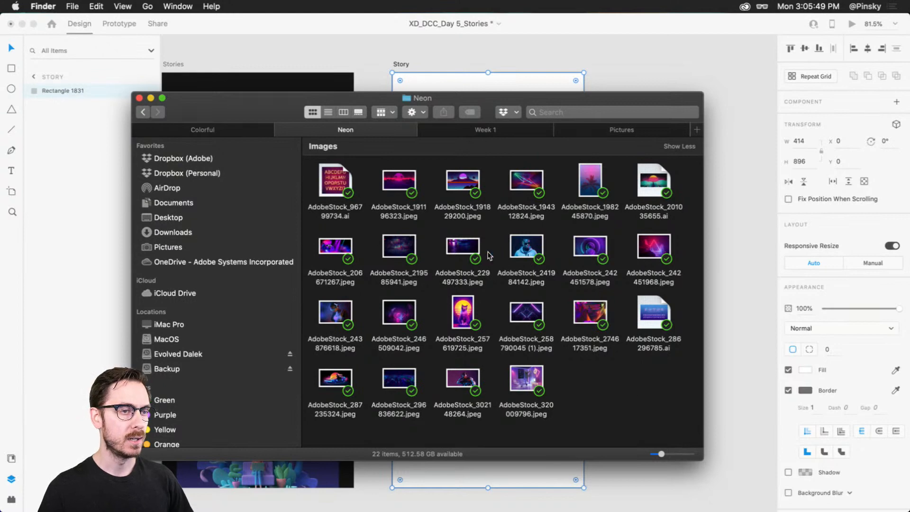
left_click(467, 303)
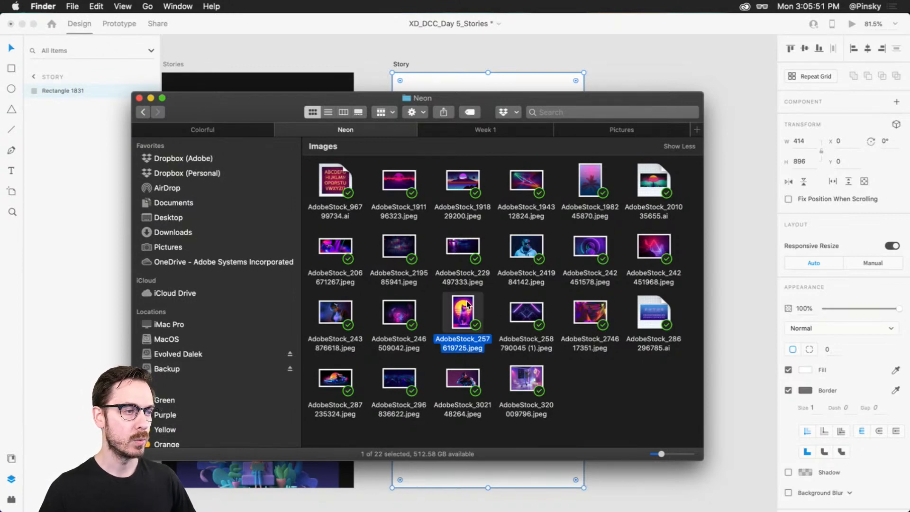
key("space")
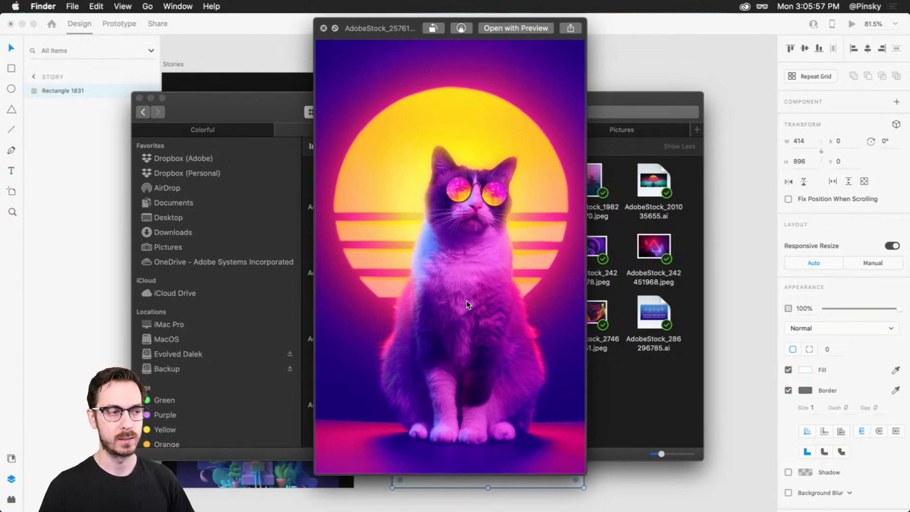
scroll(475, 164, "up", 3)
scroll(485, 188, "down", 3)
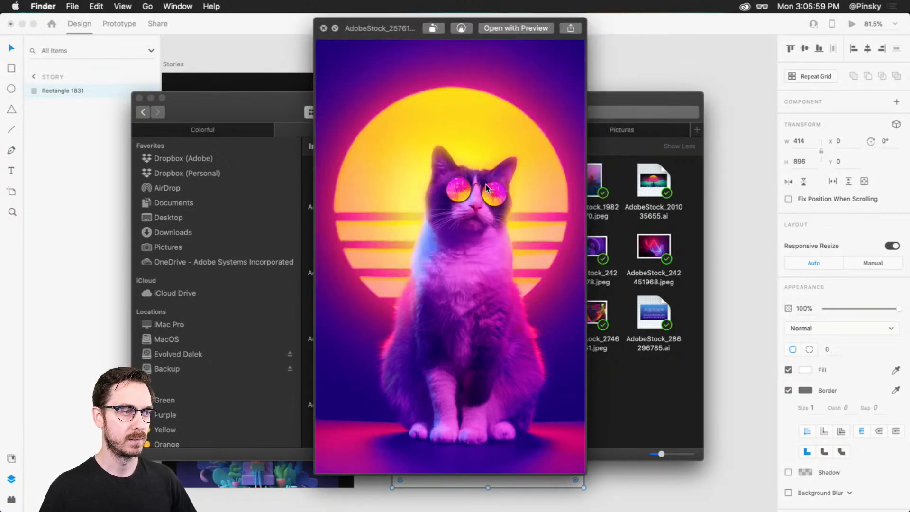
key("space")
left_click_drag(463, 315, 495, 225)
left_click(645, 192)
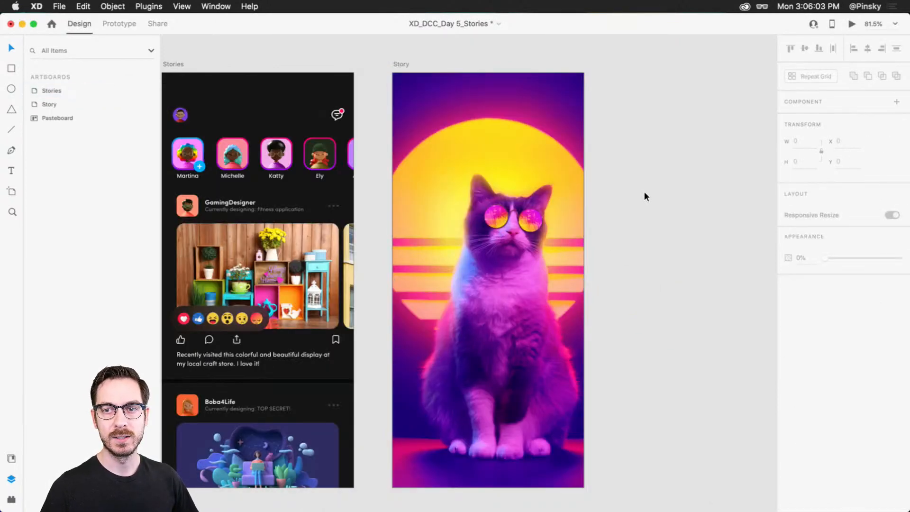
Remove the border from the cat image on the Story artboard and keep the image selected
left_click(468, 113)
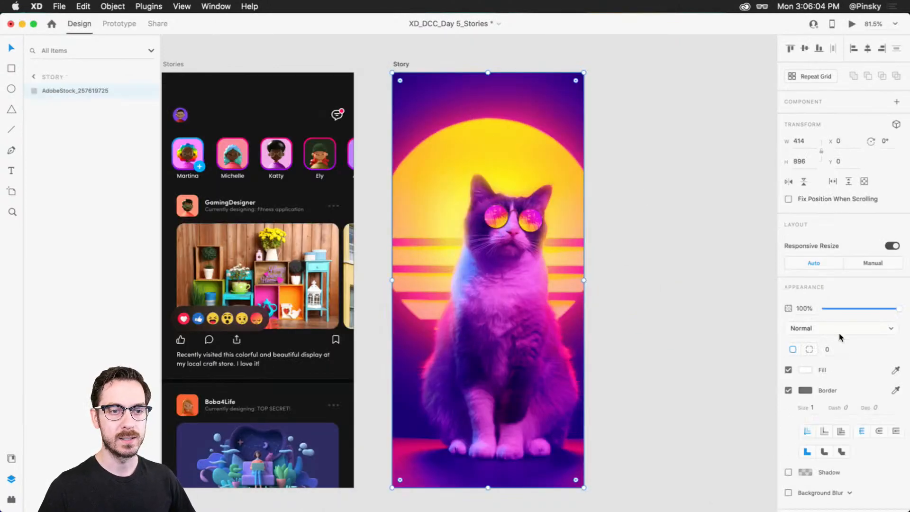
left_click(788, 390)
left_click(615, 243)
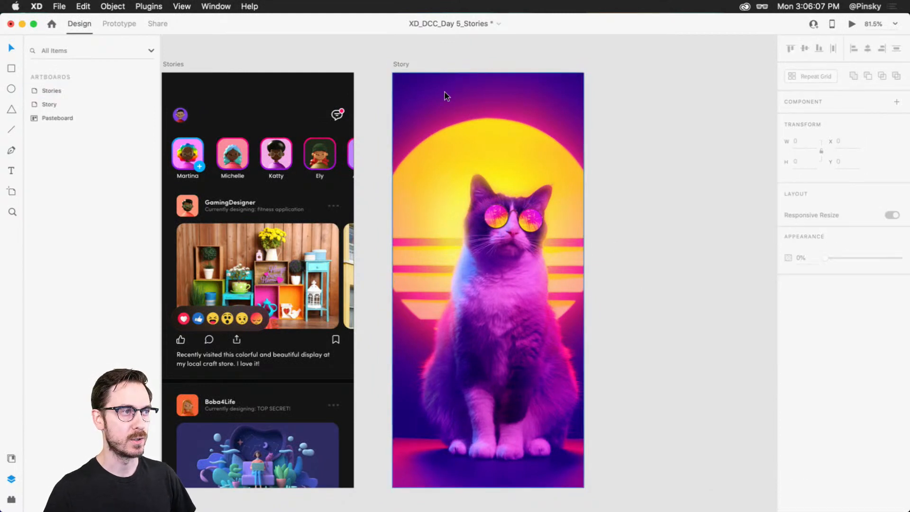
left_click(476, 136)
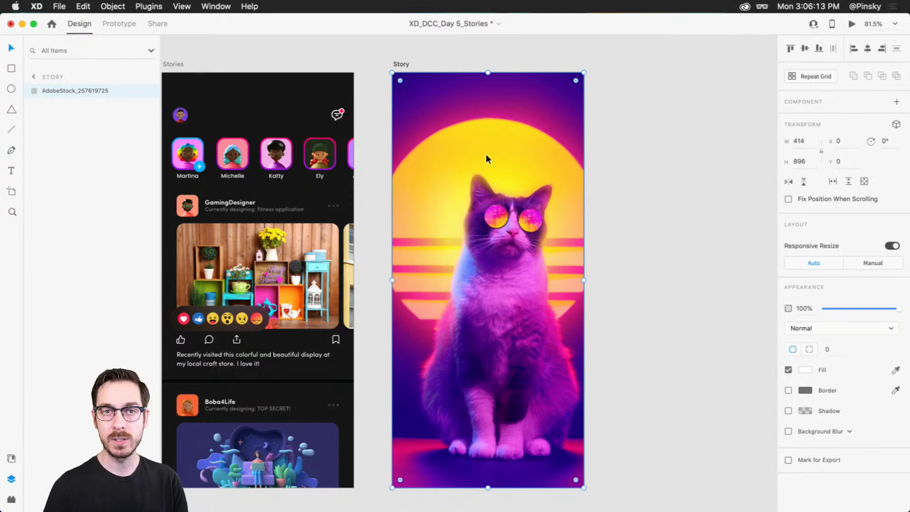
Try repositioning the cat image inside its frame, undo the change and deselect the image
double_click(486, 155)
left_click_drag(617, 280, 641, 274)
key("super+z")
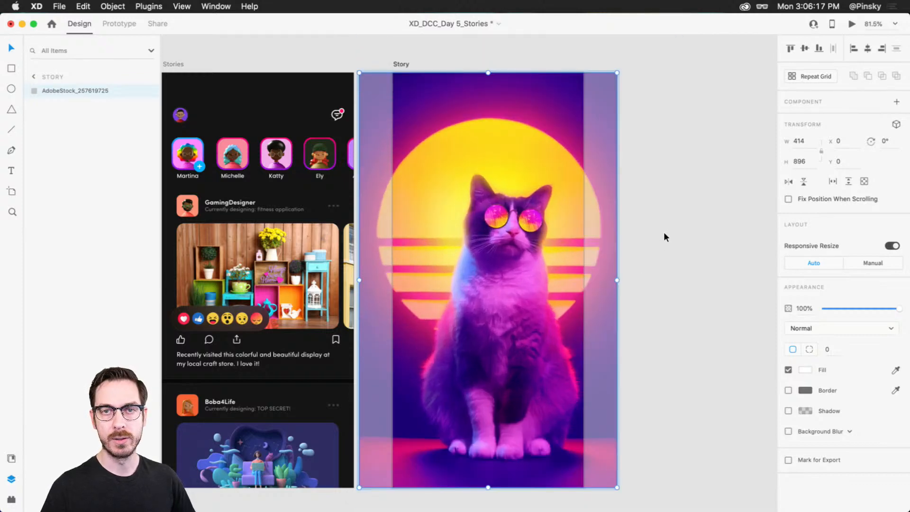
left_click(659, 235)
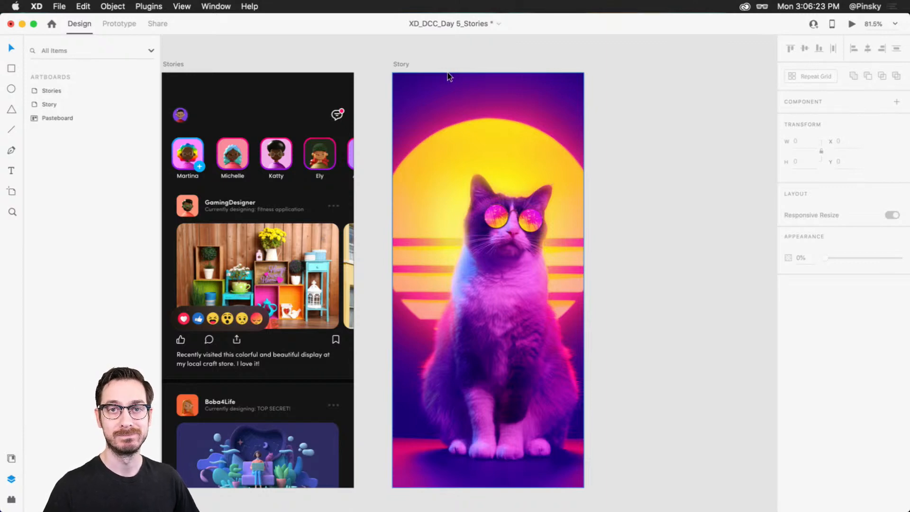
Draw a horizontal line about 362 wide across the upper part of the Story artboard
scroll(450, 77, "up", 5)
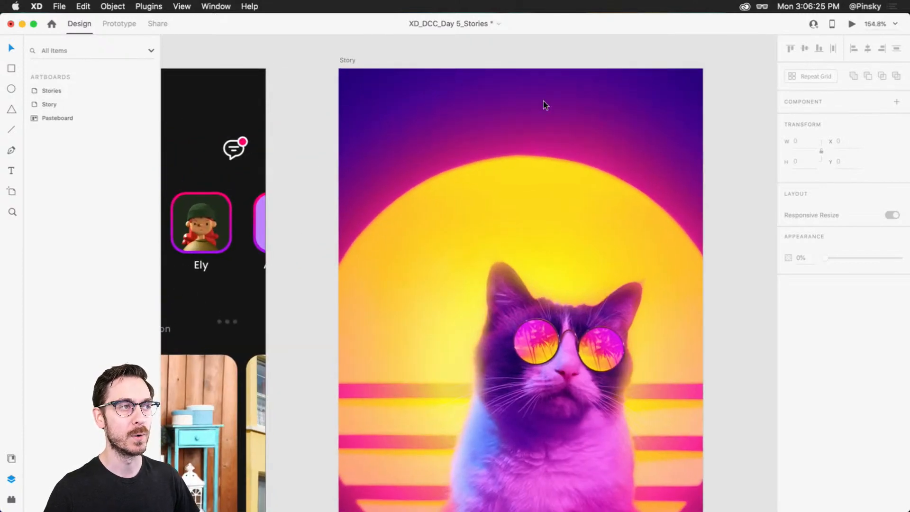
left_click_drag(530, 113, 506, 117)
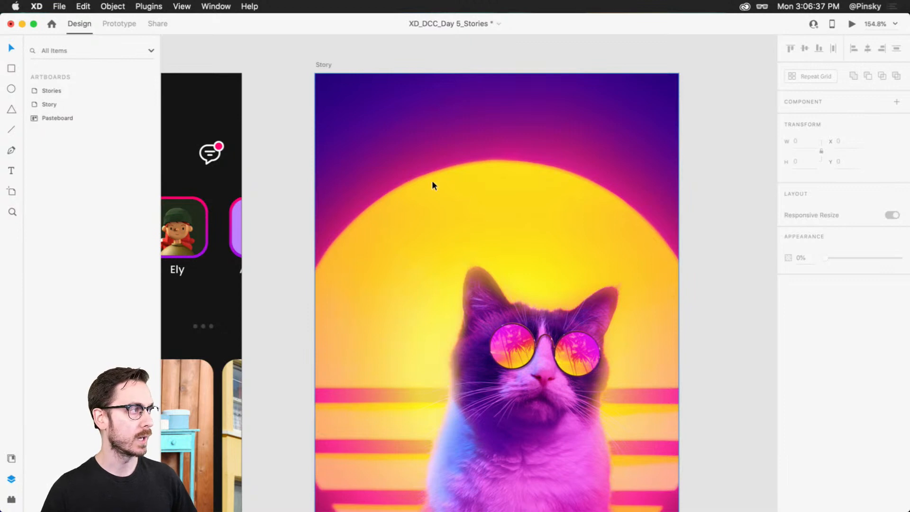
left_click(12, 129)
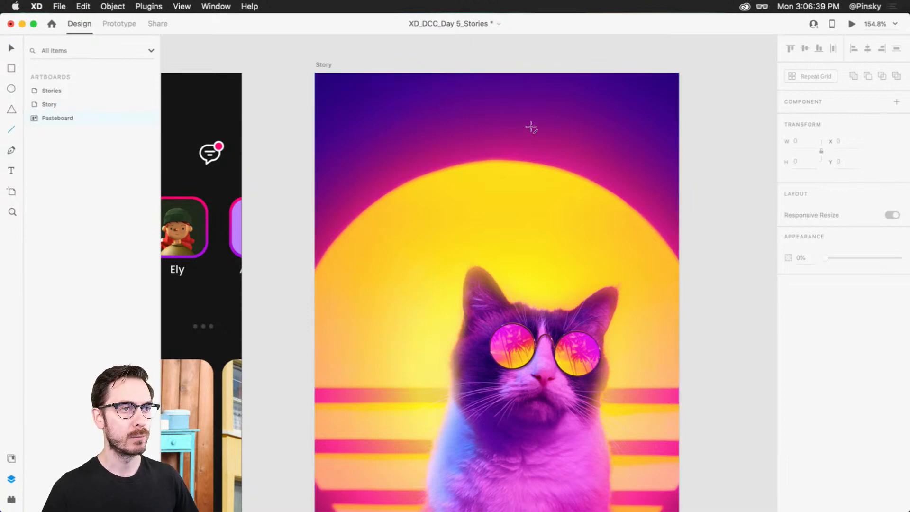
scroll(530, 127, "up", 5)
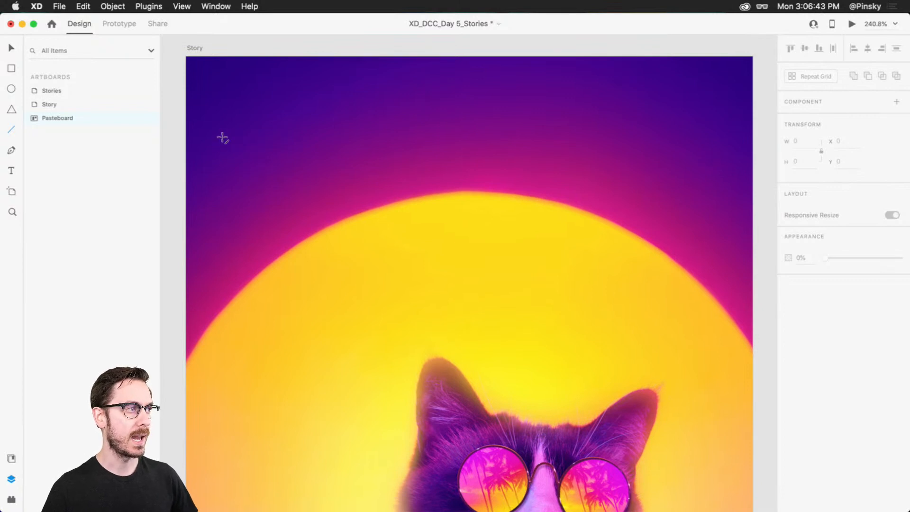
mouse_move(220, 143)
left_mouse_down()
mouse_move(668, 155)
mouse_move(717, 142)
left_mouse_up()
Set the border size of the new line to 6
left_click(814, 367)
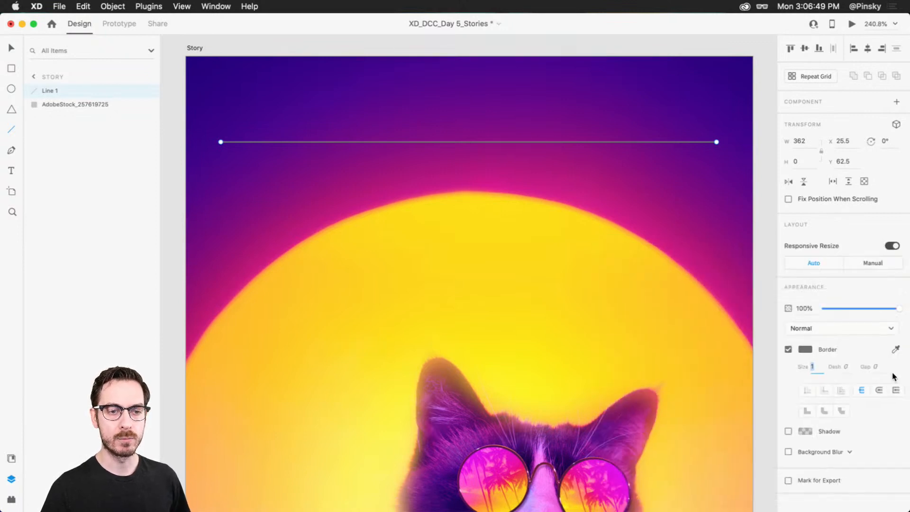
type("3")
key("Return")
key("Up")
key("Up")
key("Up")
key("Up")
key("Up")
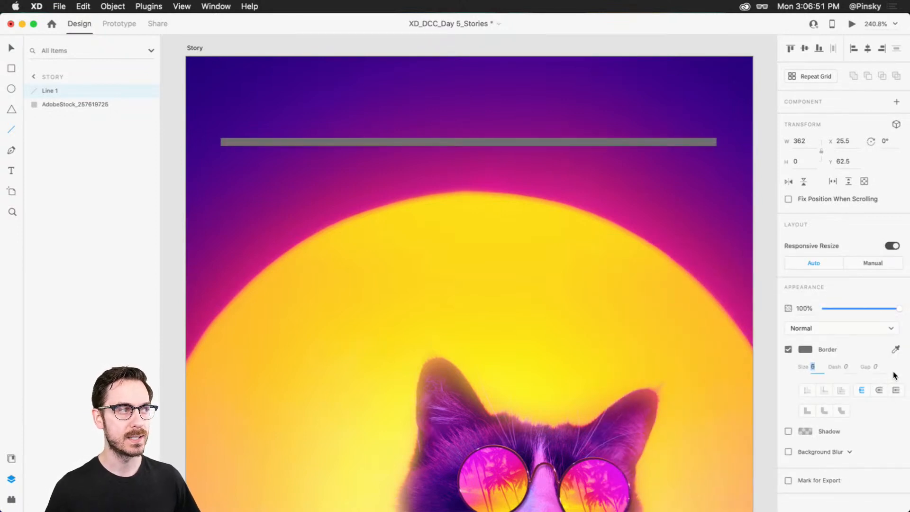
key("Down")
key("Down")
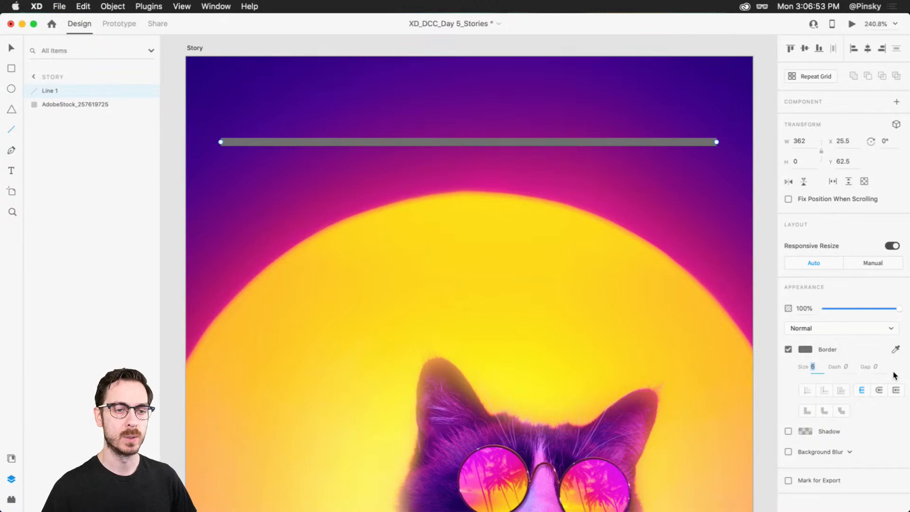
Color the line white (#FFFFFF) and nudge it to about X 26, Y 64.5
left_click(806, 349)
type("ffffff")
key("Return")
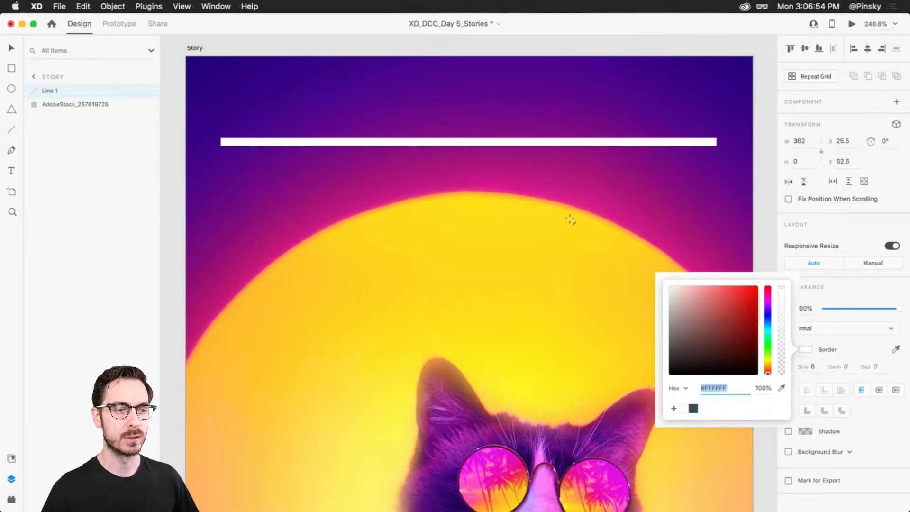
left_click(7, 47)
left_click(297, 40)
left_click_drag(550, 144, 550, 143)
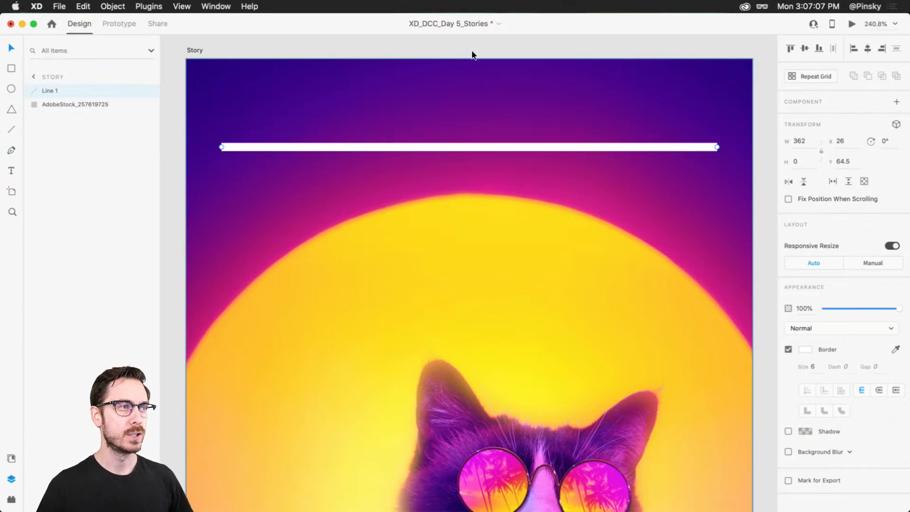
Try moving the white line up to about Y 37.5, and undo the move
left_click_drag(497, 148, 498, 112)
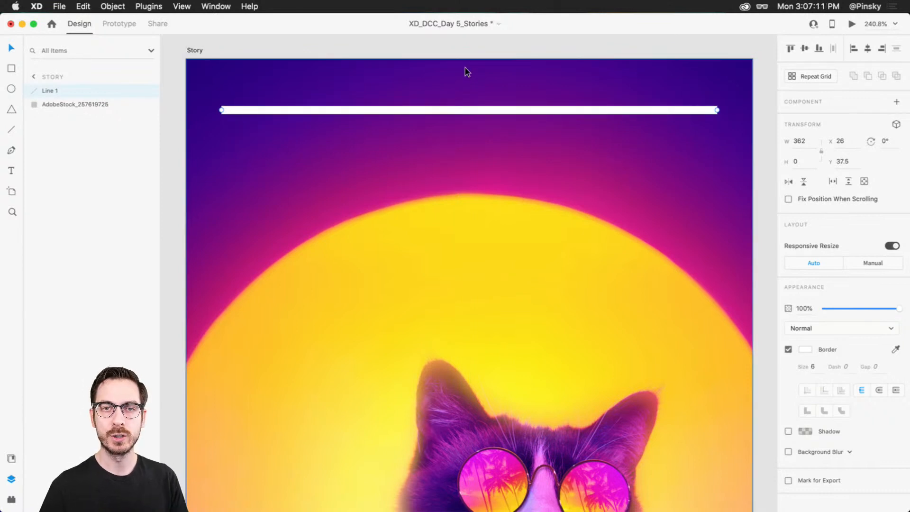
key("super+z")
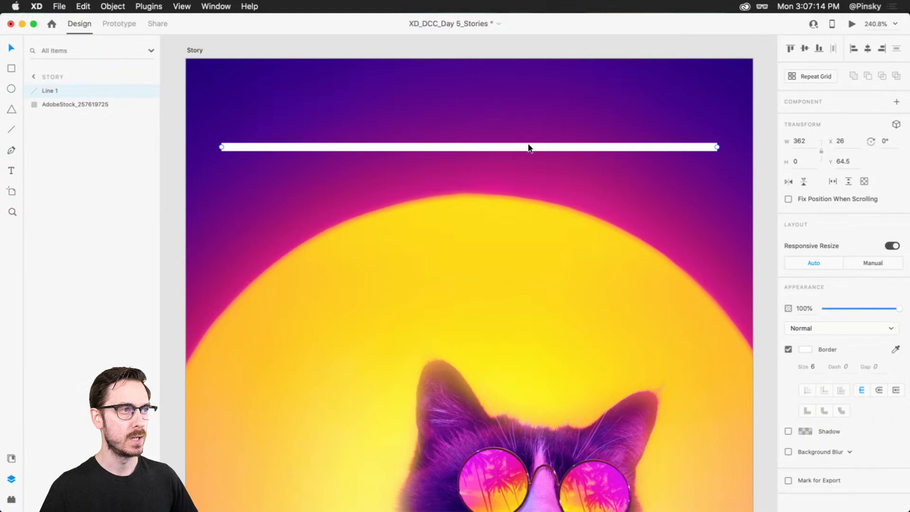
Preview the Story artboard to check the line's thickness and position, and close the preview
left_click(851, 24)
left_click_drag(380, 21, 516, 22)
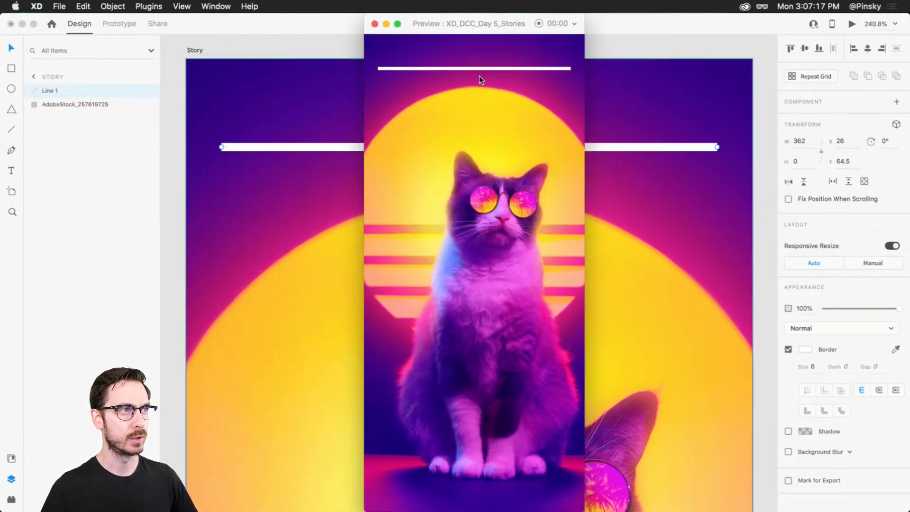
key("super+w")
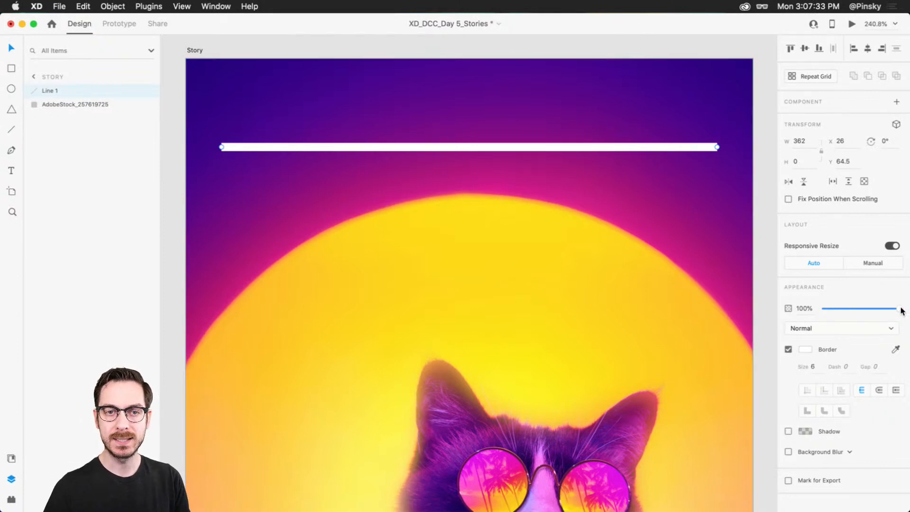
Lower the line's opacity to 15% and duplicate it as a 100% opacity line shortened to 0.5 wide at its left end
left_click_drag(902, 310, 838, 310)
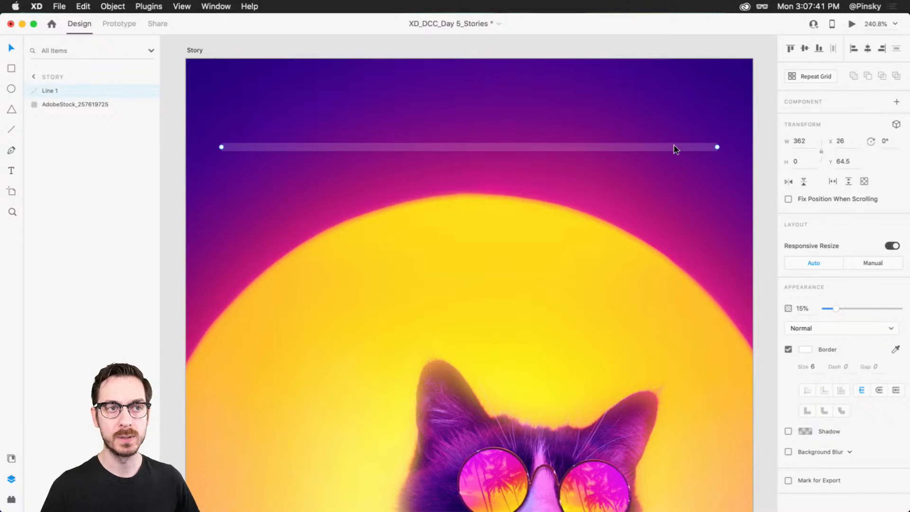
key("super+d")
left_click_drag(717, 147, 254, 147)
left_click_drag(837, 310, 900, 309)
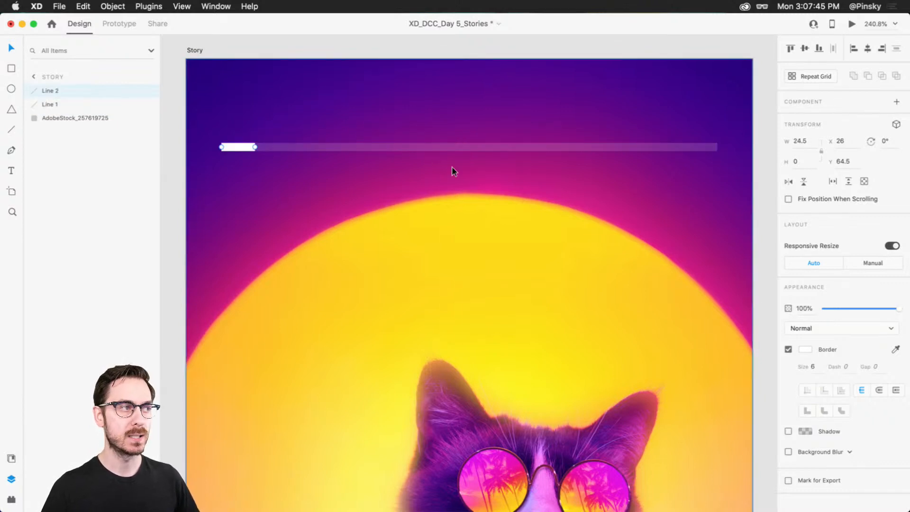
left_click_drag(255, 147, 224, 144)
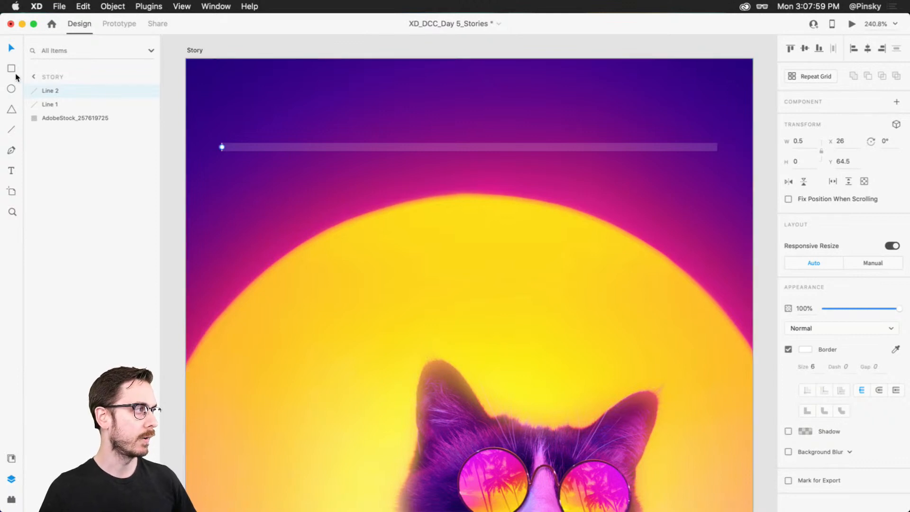
Rename the short opaque line Watched and the faded full-width line Not Watched
double_click(51, 91)
type("Act")
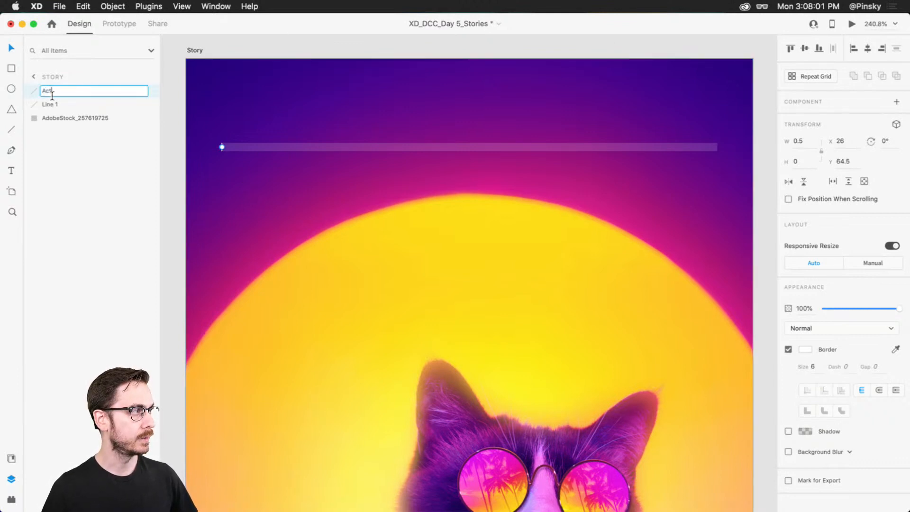
key("BackSpace")
key("BackSpace")
key("BackSpace")
type("Watched")
key("Tab")
type("Not Watched")
key("Return")
left_click(465, 46)
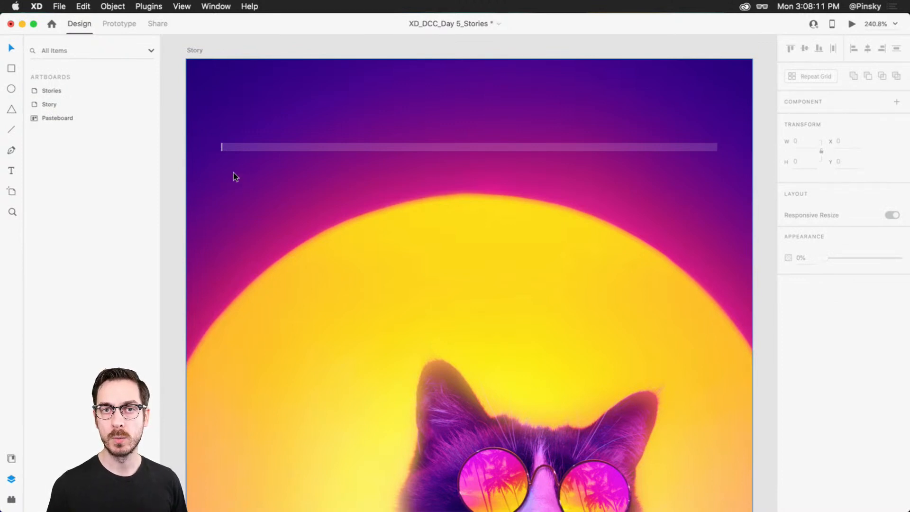
Draw a borderless 35 by 35 square with corner radius 8 under the progress line's left end, at X 26, Y 77
left_click(12, 70)
left_click_drag(222, 162, 270, 212)
key("Down")
key("Down")
key("v")
left_click_drag(258, 170, 261, 172)
left_click(789, 390)
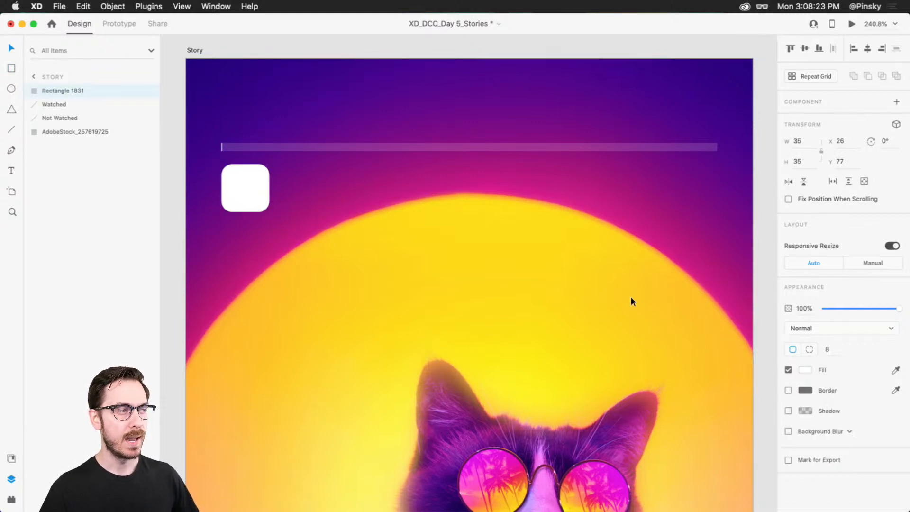
Fill the rounded square with the avatar ToyFaces_Colored_BG_11.jpg from the Colorful folder in Finder
key("super+Tab")
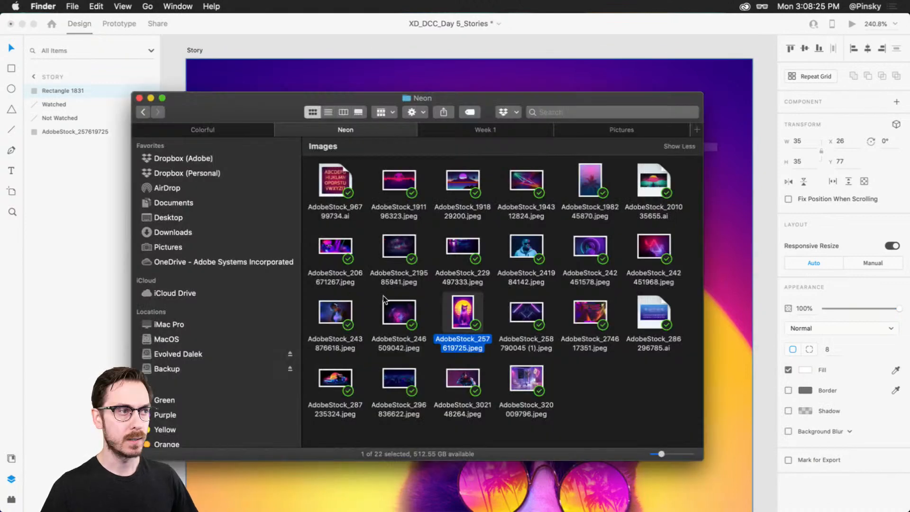
left_click(204, 129)
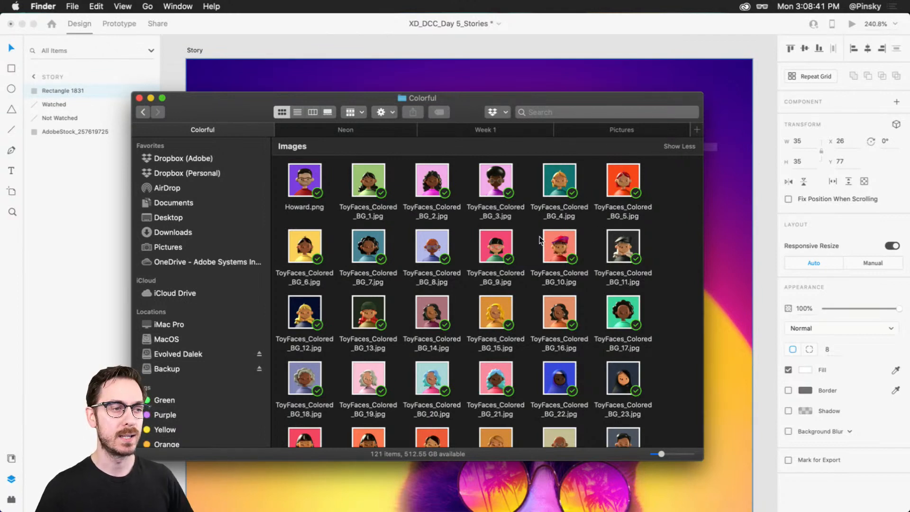
left_click_drag(625, 241, 245, 187)
left_click(331, 174)
Add the story author's name as a text label at the avatar
scroll(337, 177, "up", 3)
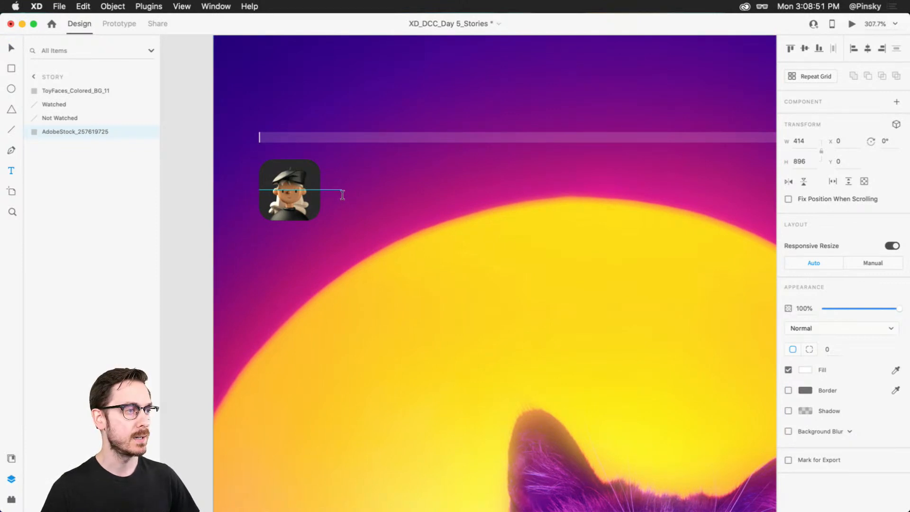
left_click(342, 195)
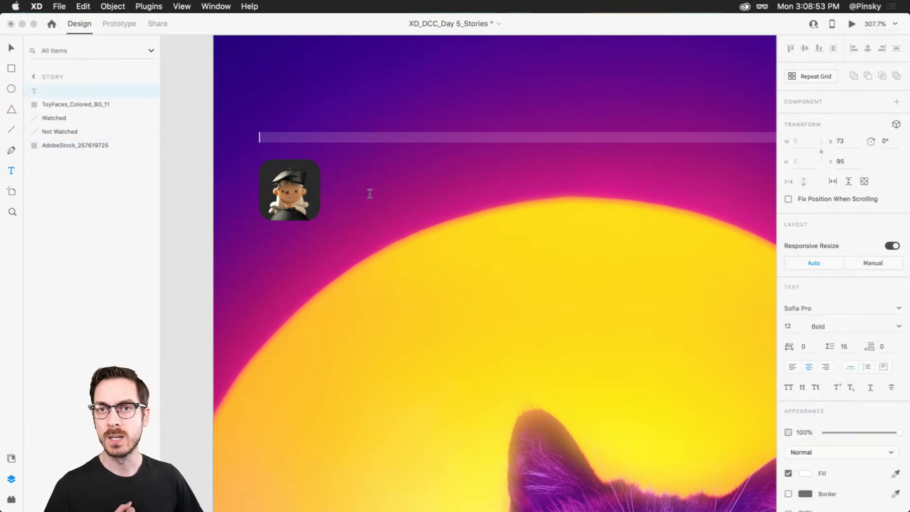
type("Umakorn")
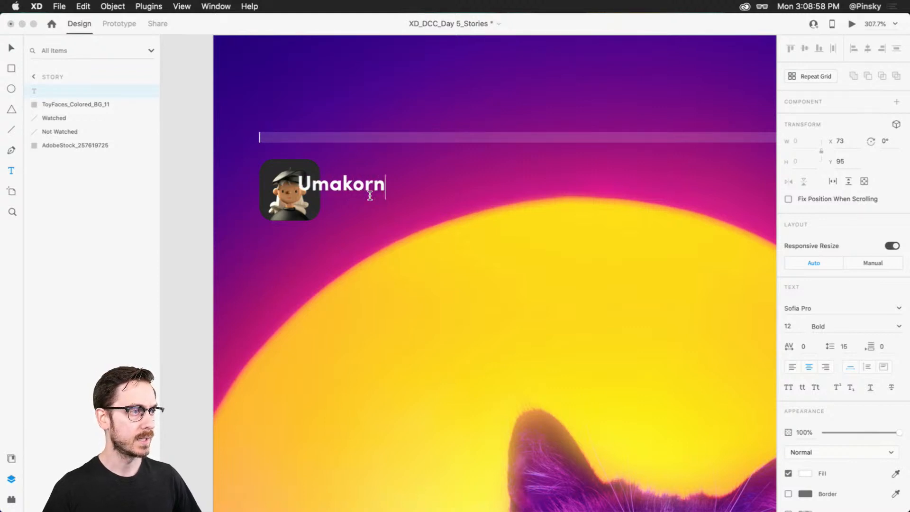
key("Escape")
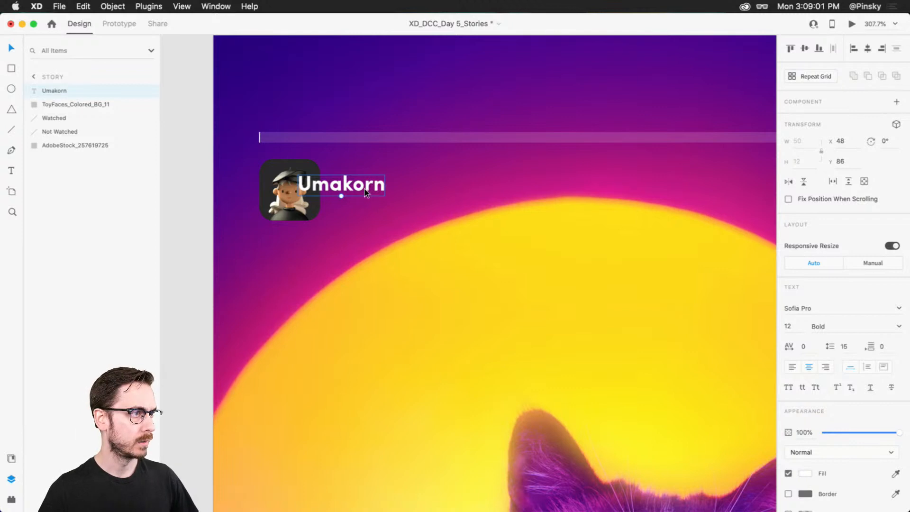
Place the name beside the avatar, duplicate it to its right and change the copy's text to "15 min"
left_click_drag(366, 186, 458, 194)
double_click(458, 191)
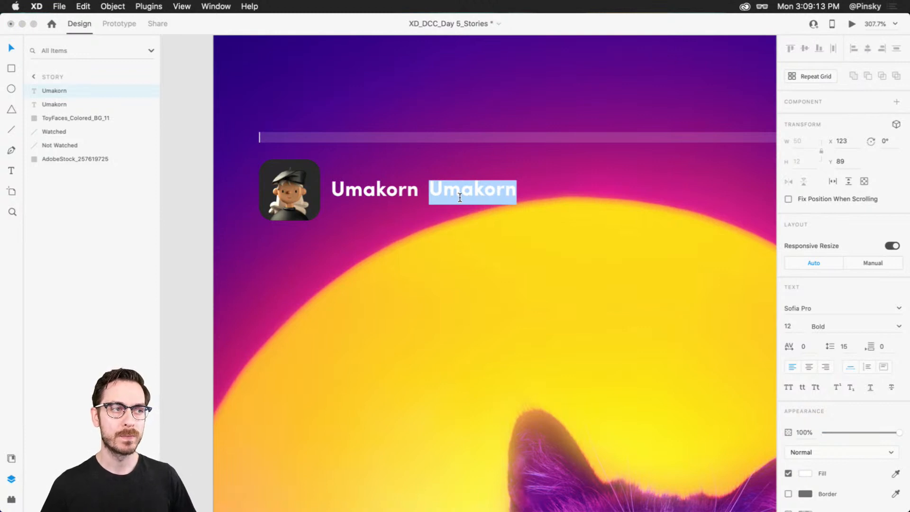
type("15 min")
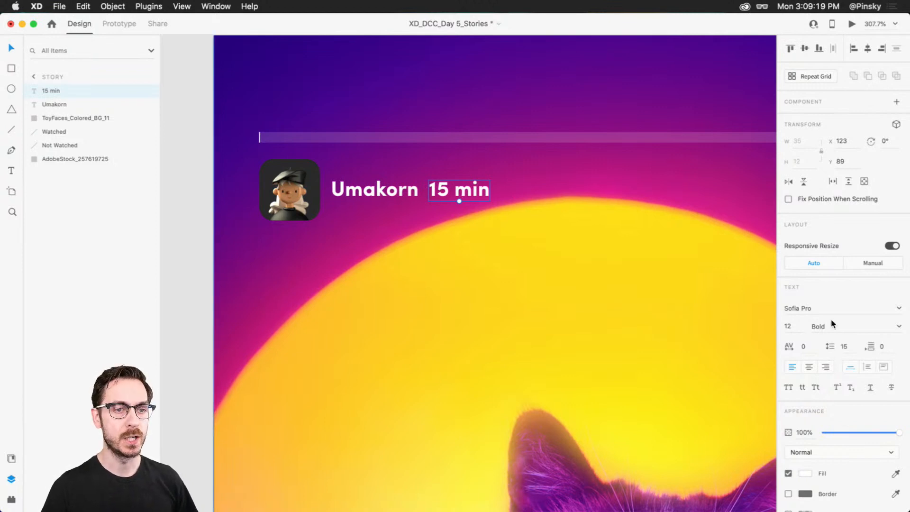
Style the "15 min" text with size 10, Regular weight and 50% opacity
left_click(792, 331)
key("Down")
key("Down")
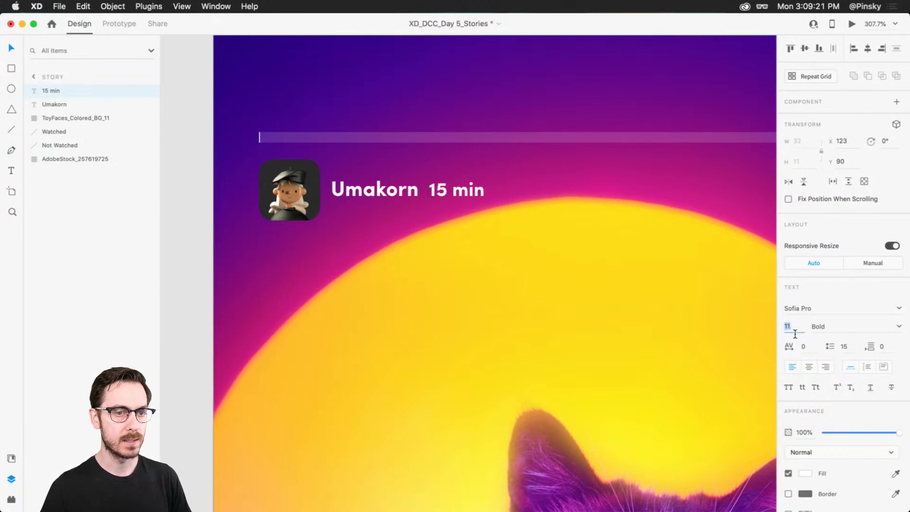
left_click(899, 326)
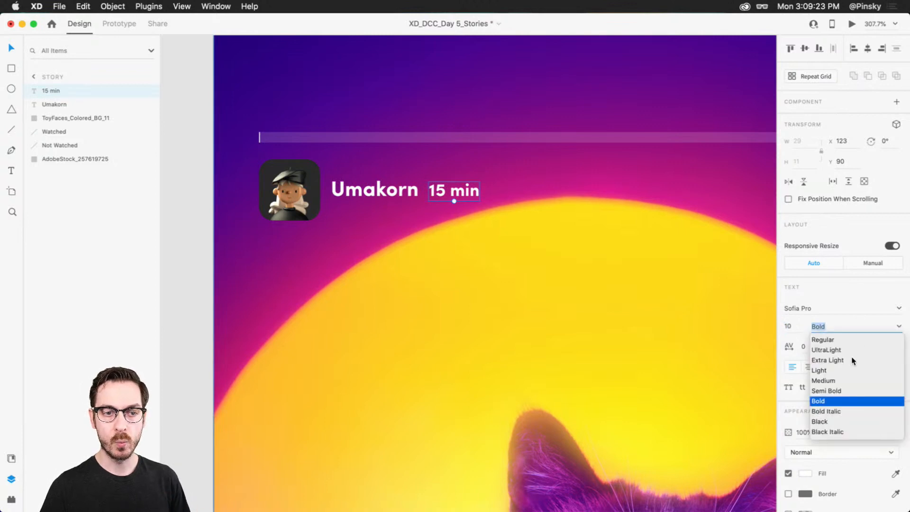
left_click(833, 340)
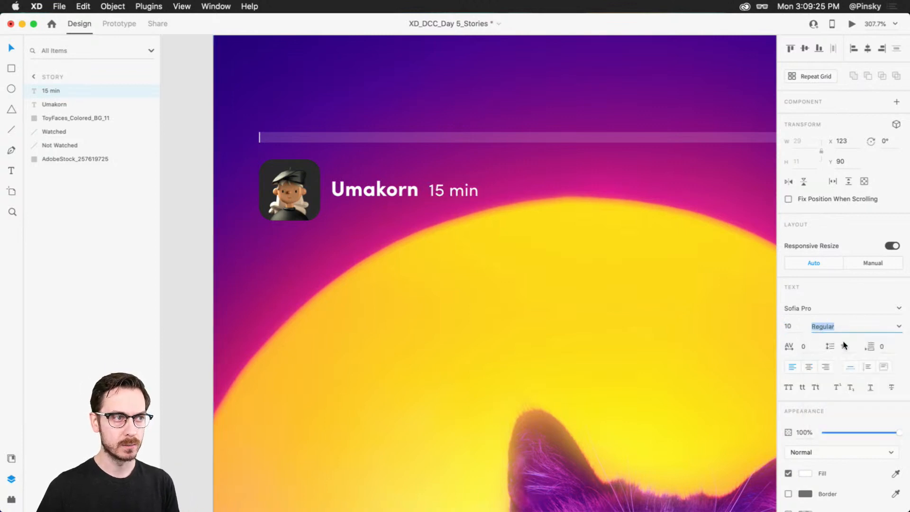
left_click_drag(897, 437, 861, 430)
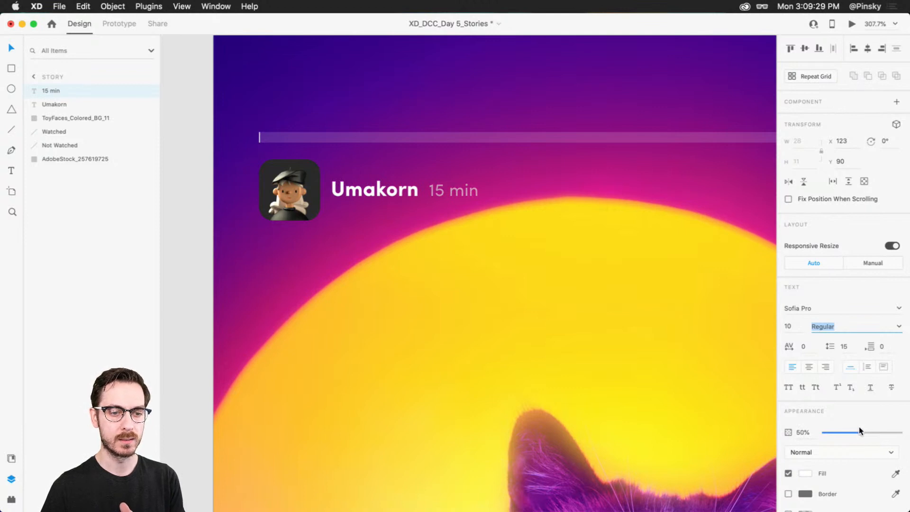
Preview the Story artboard with its header, and increase the author name's font size to 13
left_click(852, 23)
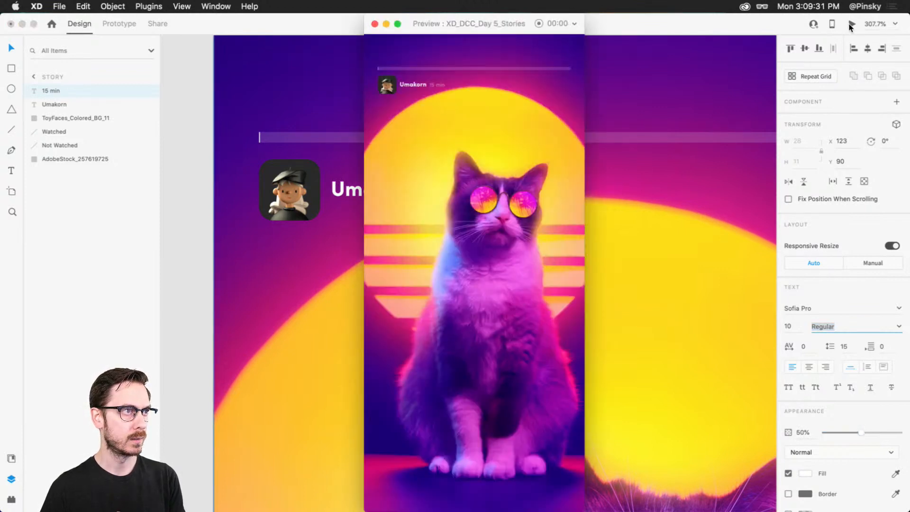
key("super+w")
left_click(382, 195)
left_click(793, 332)
key("Up")
key("Up")
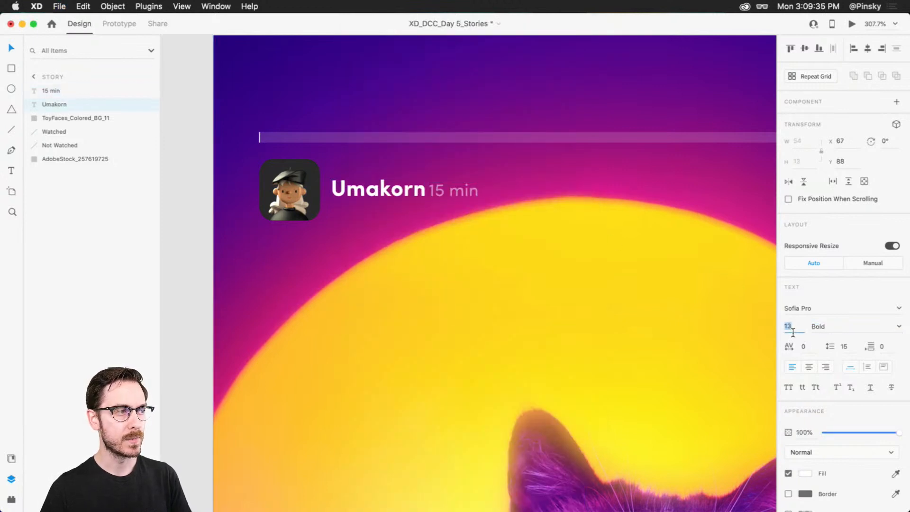
Move the "15 min" text further from the author name and set its font size to 12
left_click(445, 186)
left_click_drag(446, 186, 474, 191)
left_click(787, 327)
key("Up")
key("Up")
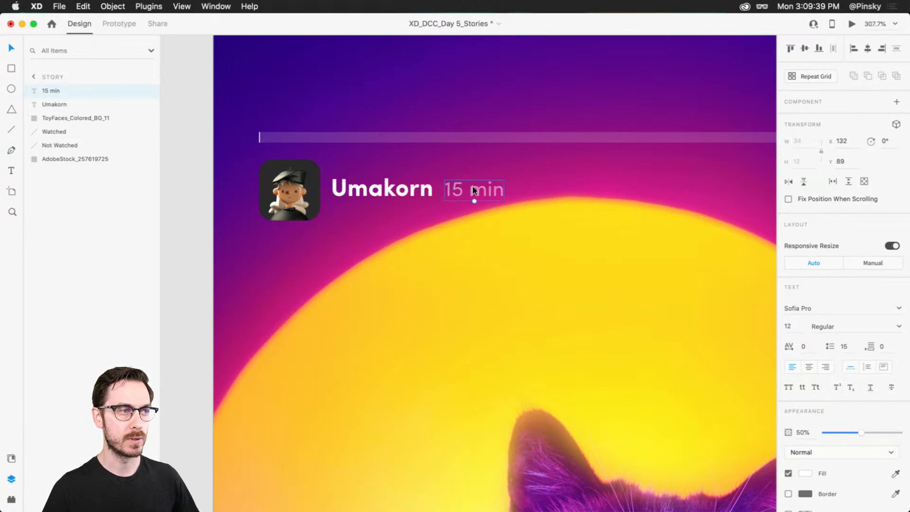
Preview the Story artboard, and nudge the author name and "15 min" text slightly further from the avatar
left_click(851, 24)
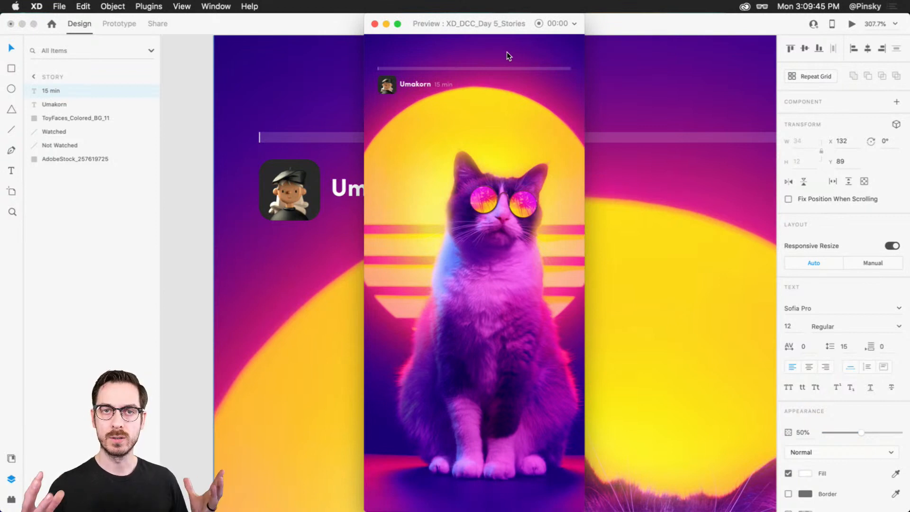
key("super+w")
left_click(377, 202)
left_click_drag(379, 203, 359, 191)
left_click_drag(480, 185, 482, 188)
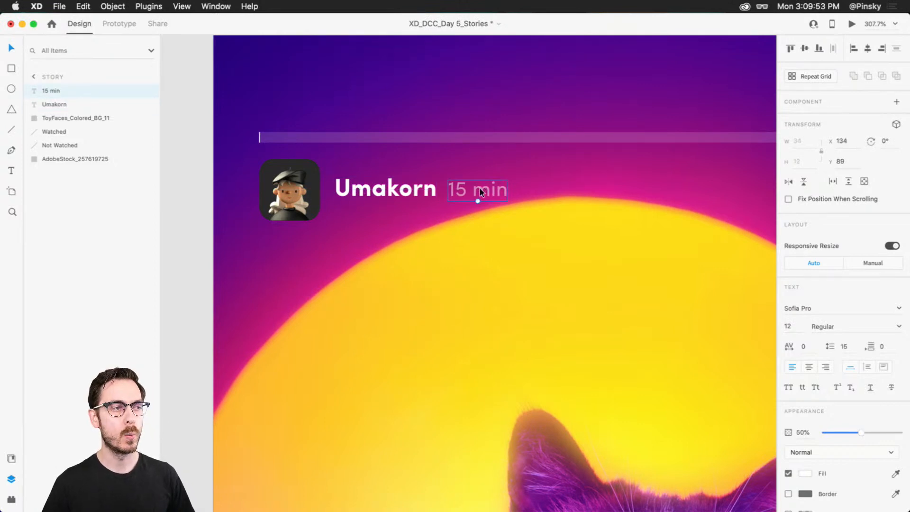
left_click(406, 189)
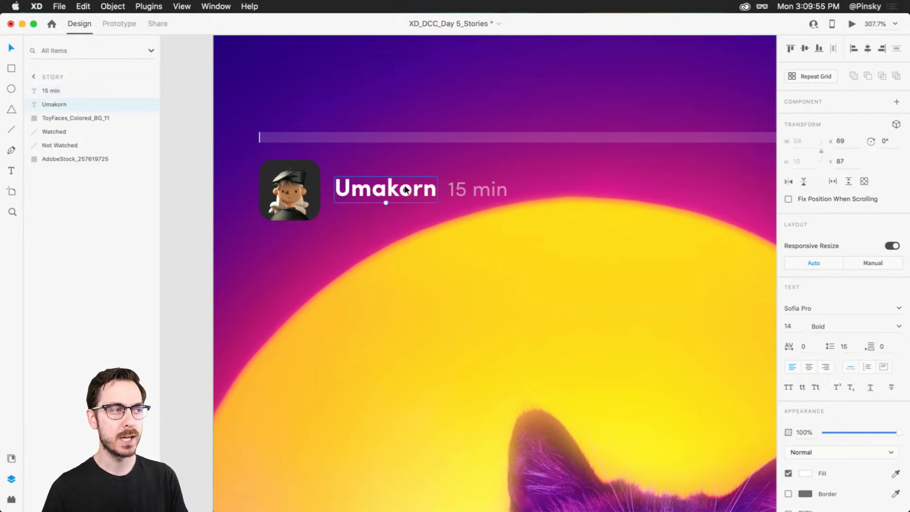
left_click(484, 186)
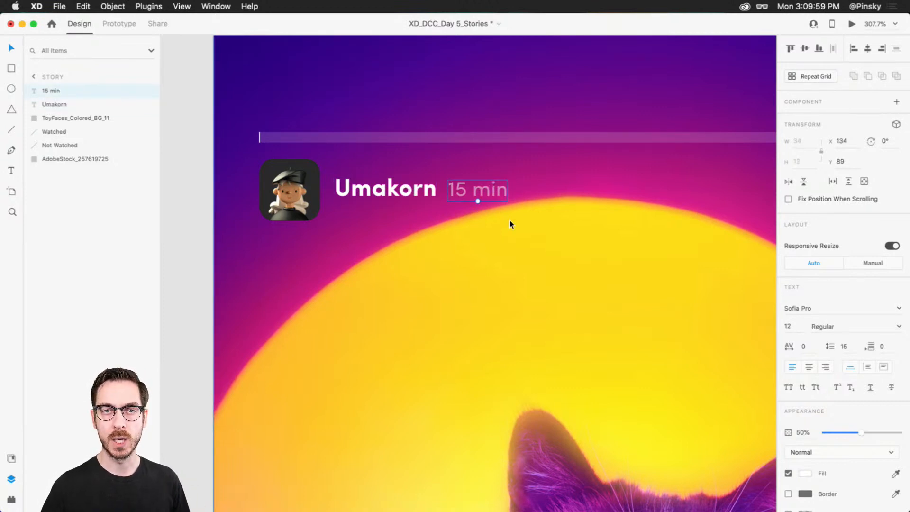
Group the author name and "15 min" texts as "User Info" and enable horizontal stacking on the group
left_click(375, 192, "shift")
left_click_drag(375, 191, 435, 192)
key("super+z")
key("super+g")
double_click(60, 90)
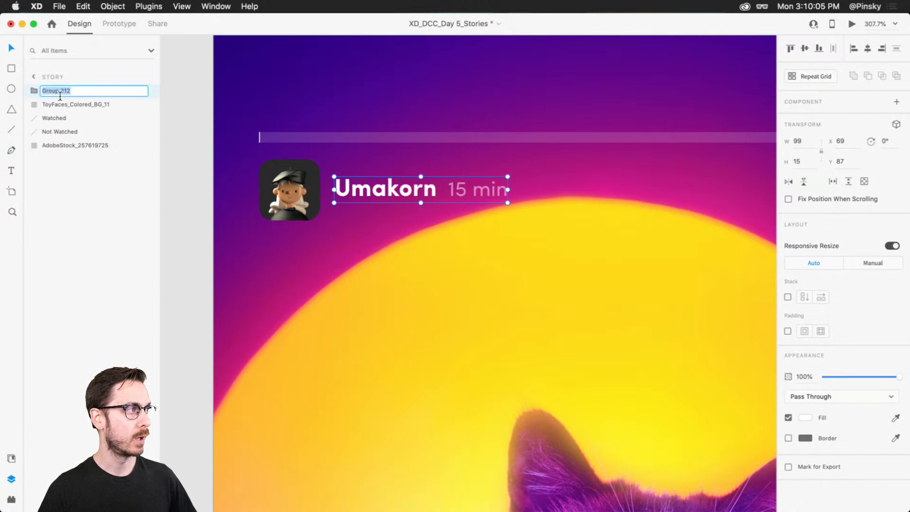
type("User Indfo")
key("Return")
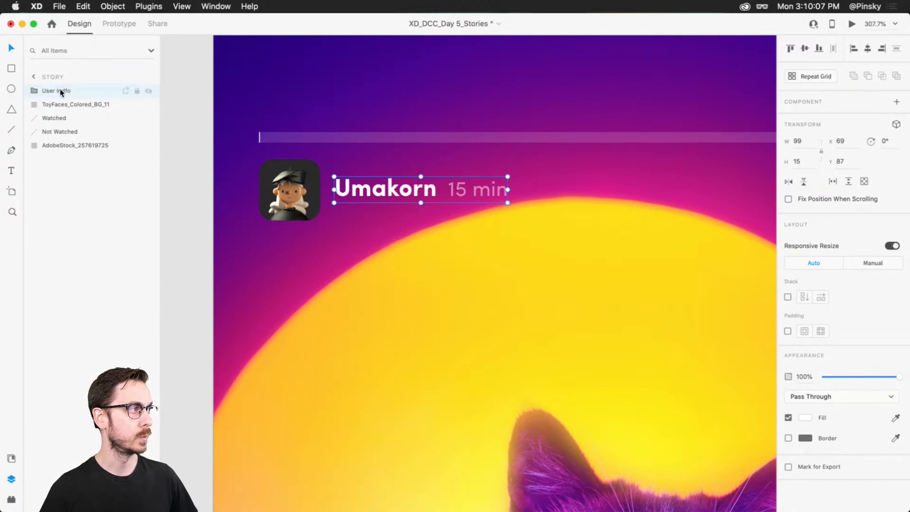
double_click(64, 91)
type("Info")
key("Return")
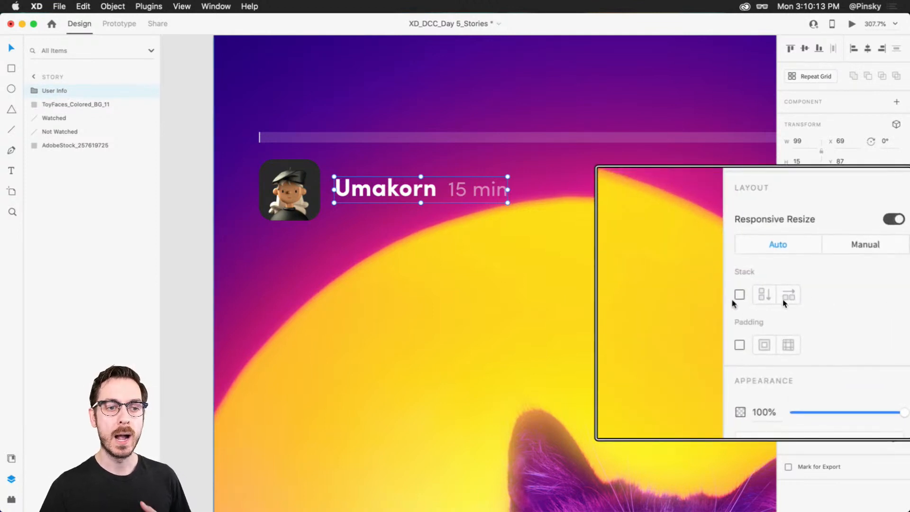
left_click(739, 295)
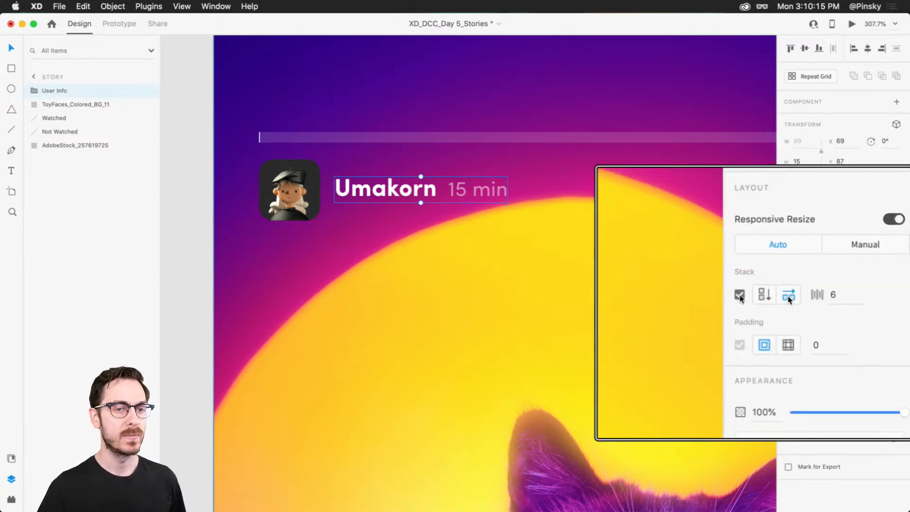
Test the stack by changing the author name to "Hello!", and undo the text change
double_click(389, 186)
double_click(389, 187)
type("Hello!")
key("Escape")
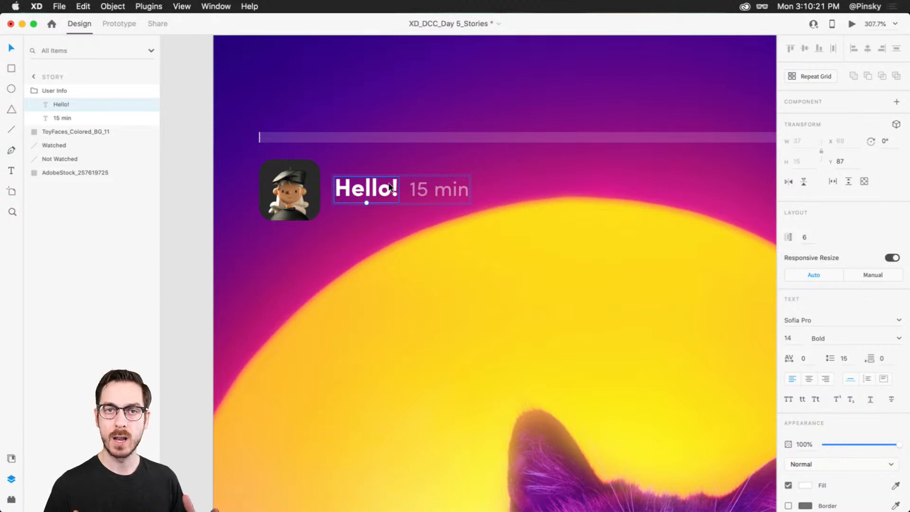
key("super+z")
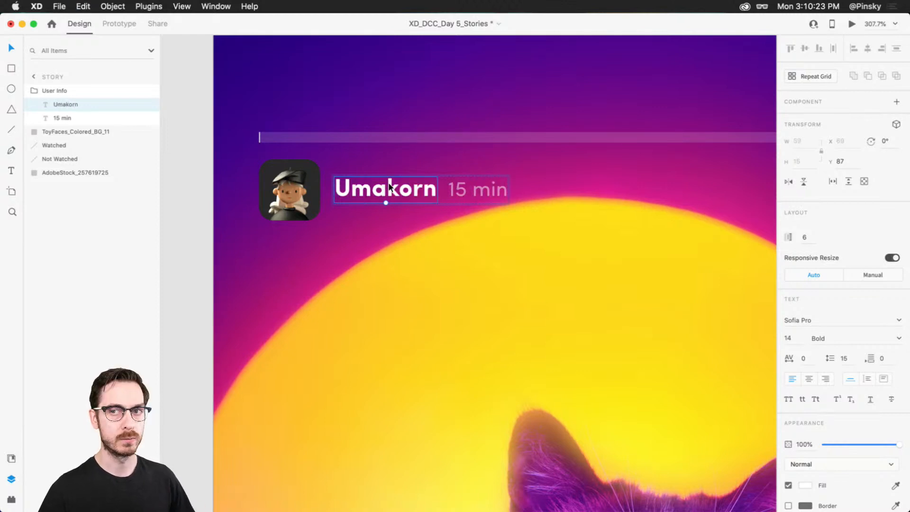
Draw a horizontal line about 11 px wide below the progress bar's right end, level with the author header
left_click(642, 159)
scroll(641, 160, "down", 5)
scroll(589, 179, "right", 5)
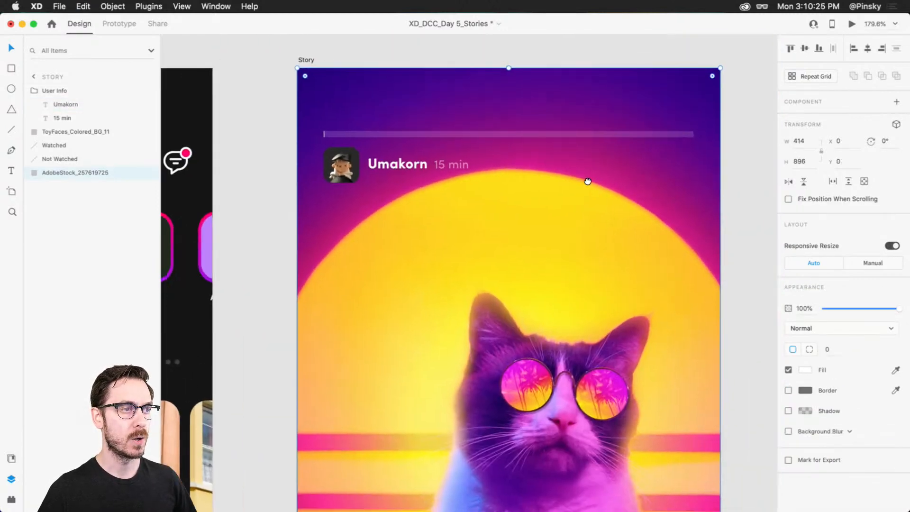
scroll(681, 150, "up", 4)
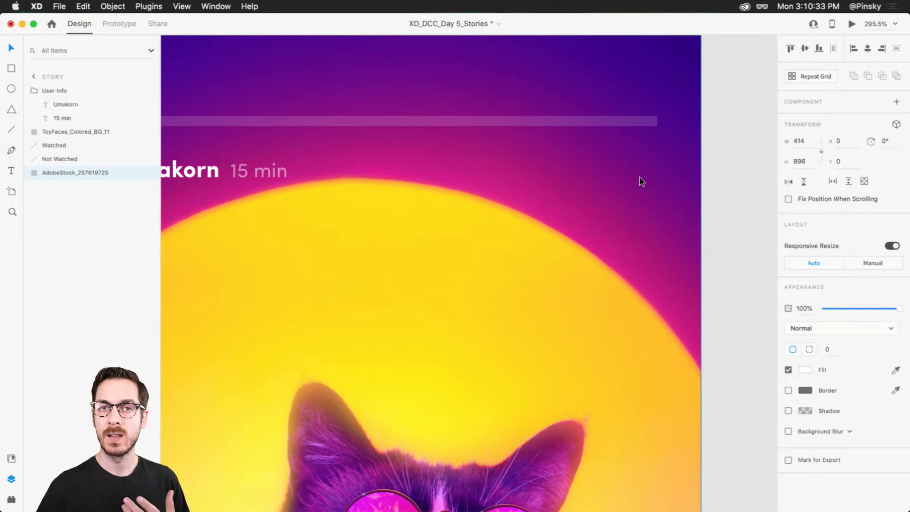
scroll(638, 181, "up", 2)
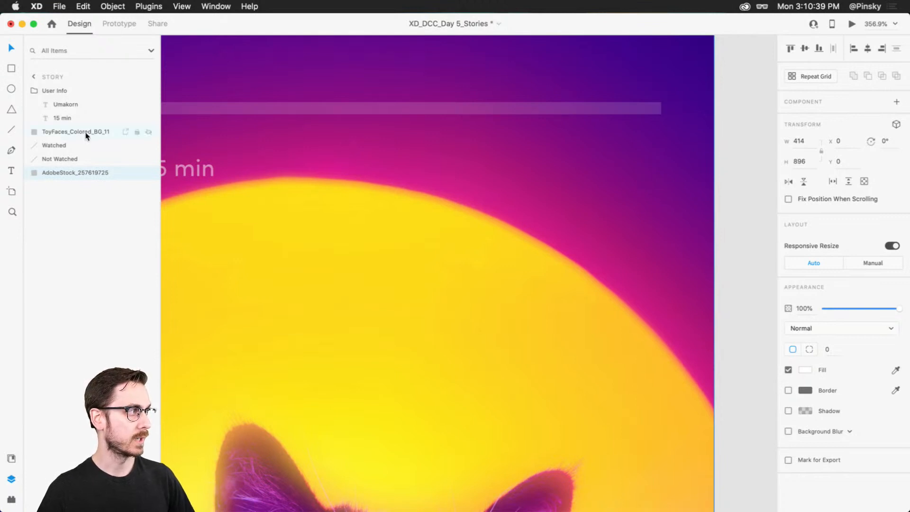
left_click(13, 130)
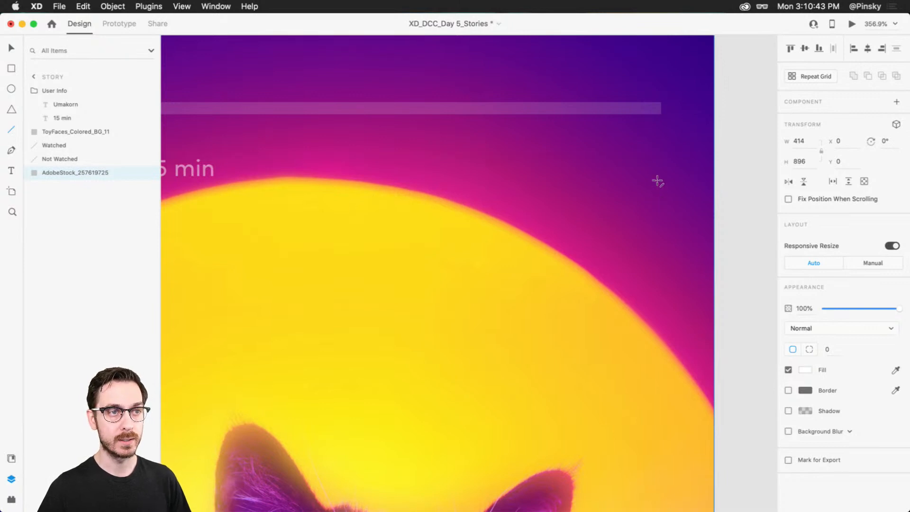
left_click_drag(662, 169, 639, 169)
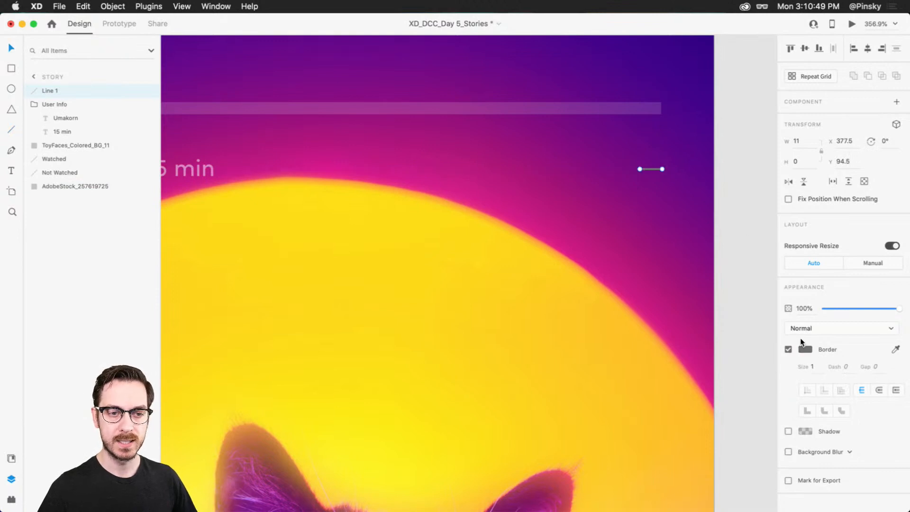
Style the short line with a white border of size 3 and round caps
left_click(809, 350)
type("f")
key("Return")
left_click(843, 296)
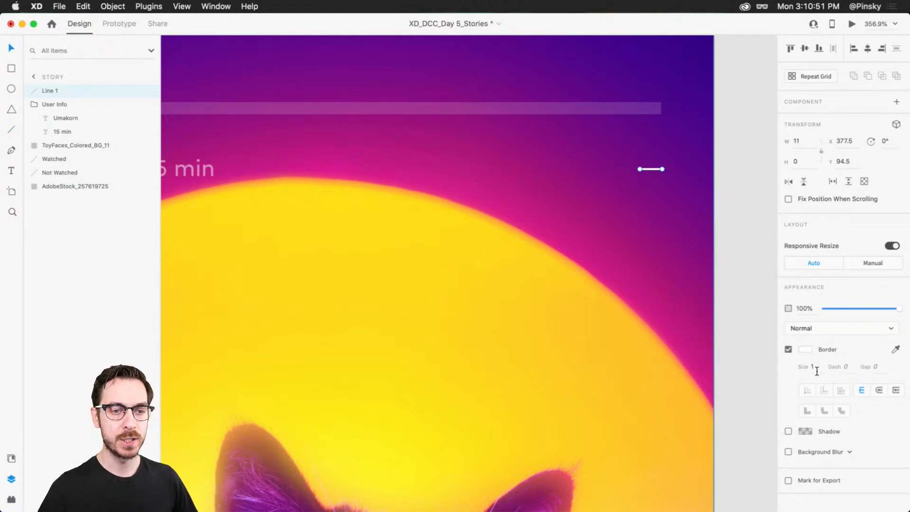
type("3")
key("Return")
left_click(880, 390)
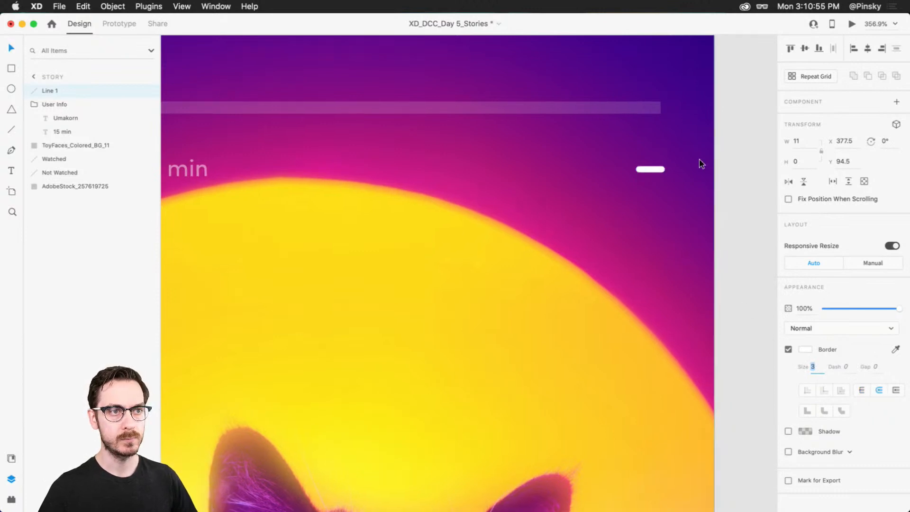
Rotate the short white line to 45°
scroll(699, 163, "up", 3)
left_click(885, 141)
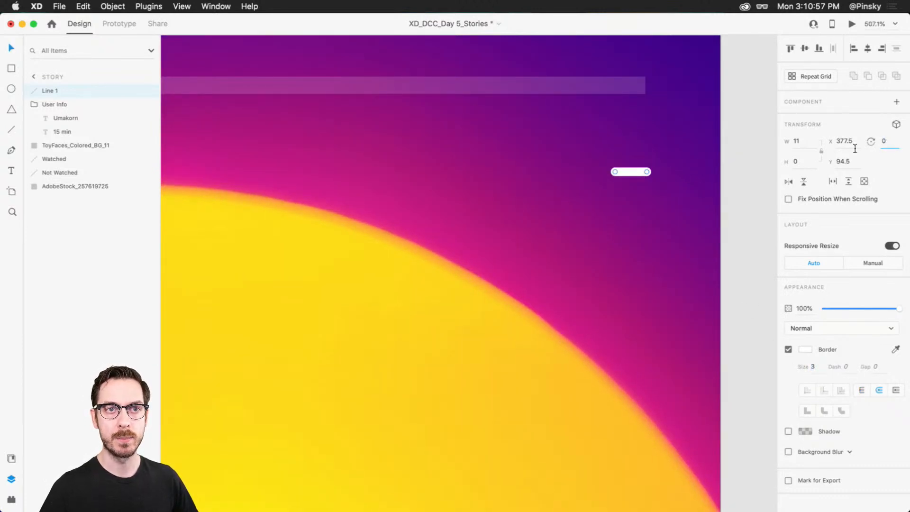
type("4")
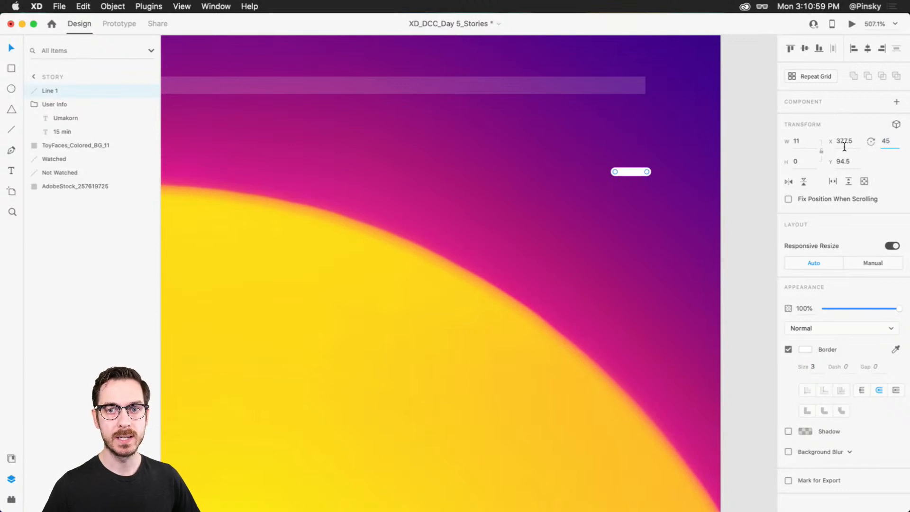
type("5")
key("Return")
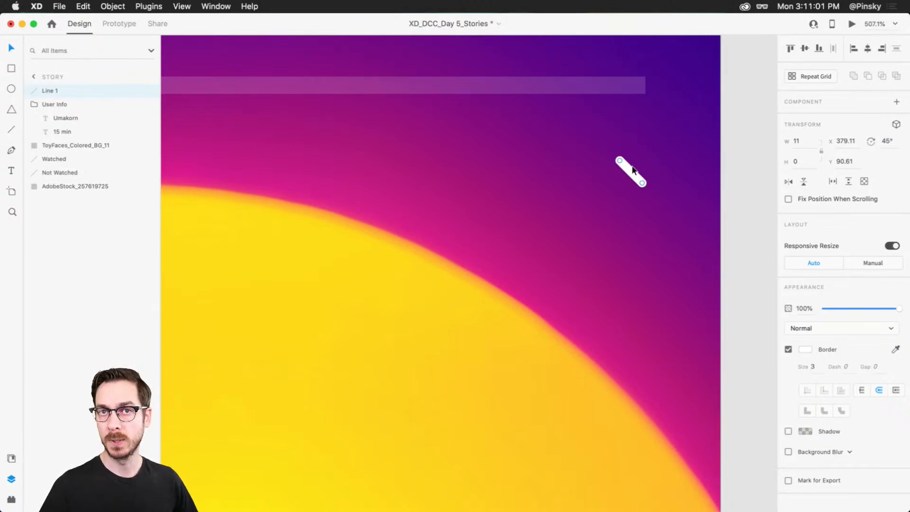
Duplicate the diagonal line, flip the copy horizontally to form an X, and enlarge both lines slightly
key("super+d")
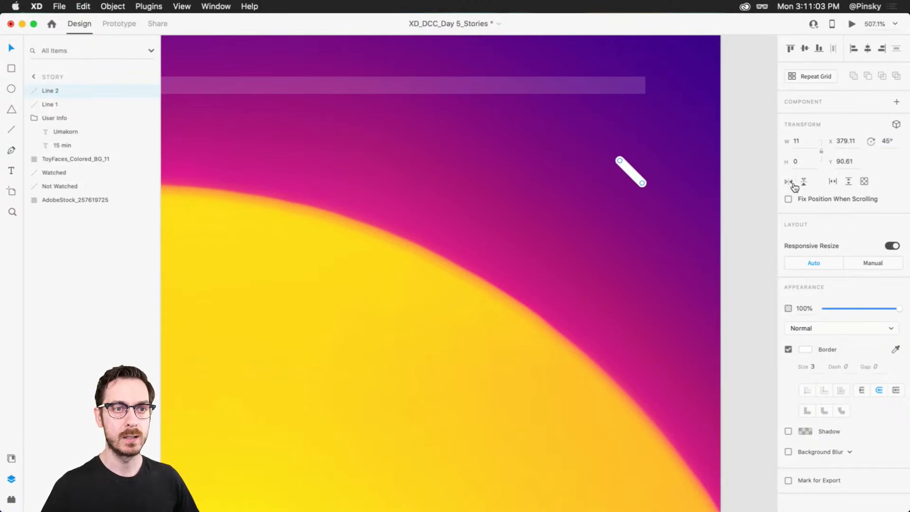
left_click(791, 183)
left_click(638, 173, "shift")
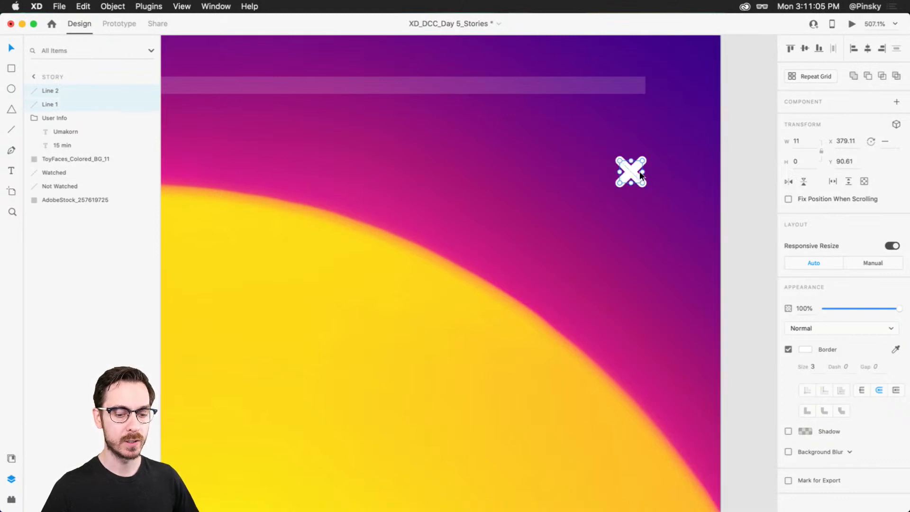
key("super+Return")
left_click_drag(639, 175, 646, 186)
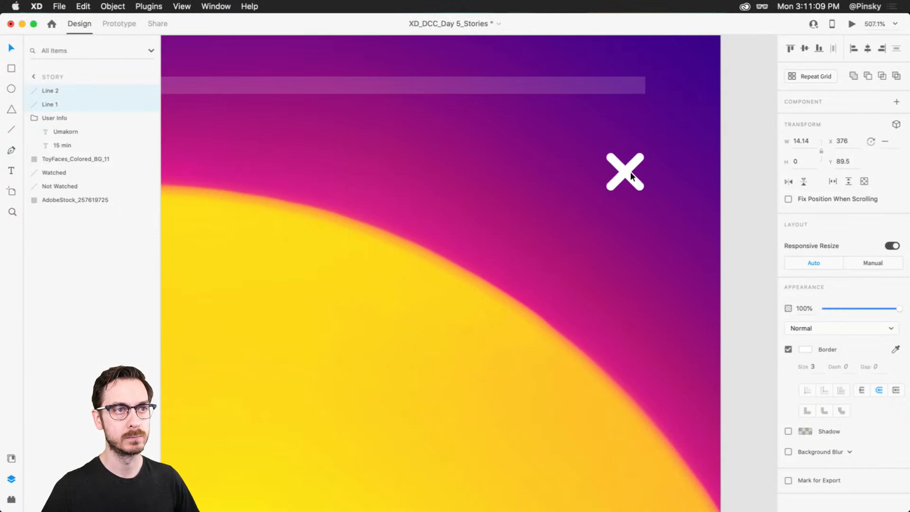
Align the X with the progress bar's right end and group its two lines as "Close"
left_click_drag(632, 175, 636, 175)
key("super+g")
double_click(54, 91)
type("Close")
key("Return")
Group the User Info group with the avatar image and name the new group "User"
left_click(54, 104)
left_click(75, 146, "shift")
key("super+g")
double_click(56, 104)
type("User")
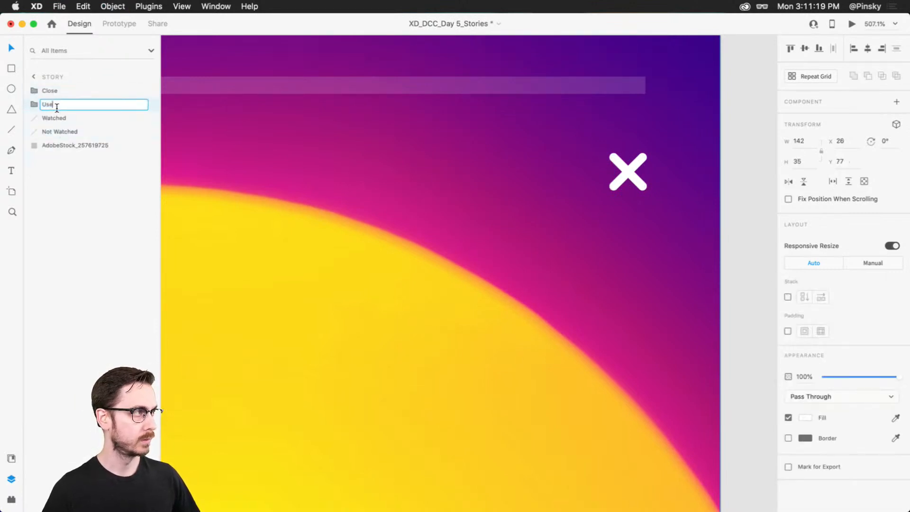
key("Tab")
Group the Watched and Not Watched lines and name the group "Progress"
left_click(80, 132, "shift")
key("super+g")
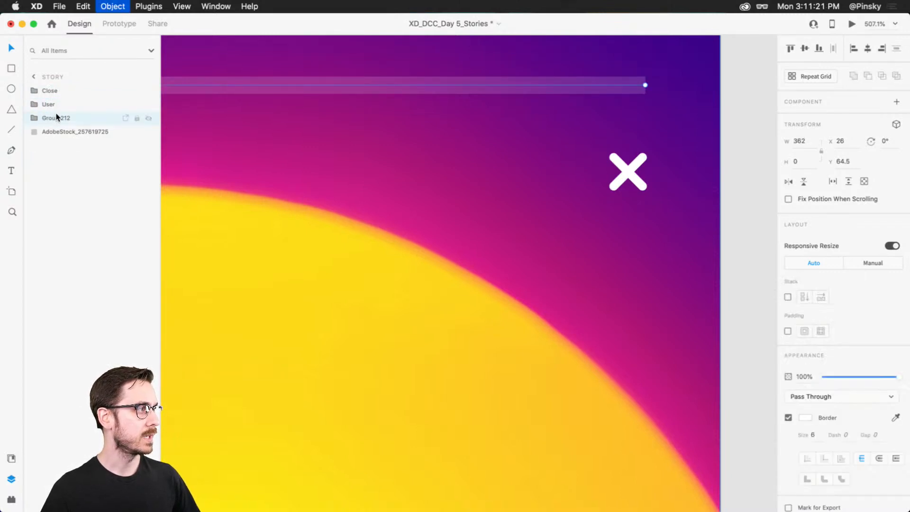
double_click(56, 119)
type("Prog")
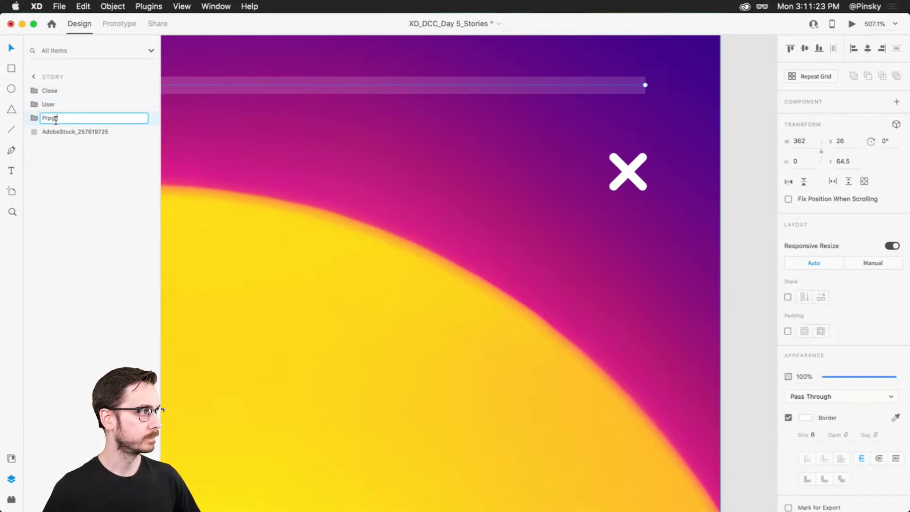
type("ress")
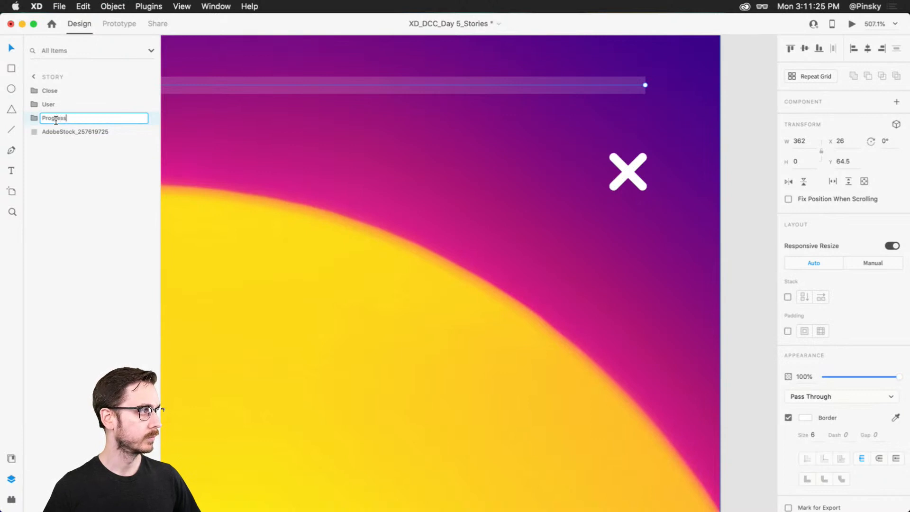
key("Return")
Draw a rectangle about 361 × 56 px near the bottom of the Story artboard, inset from its sides
scroll(462, 174, "down", 5)
scroll(462, 170, "down", 5)
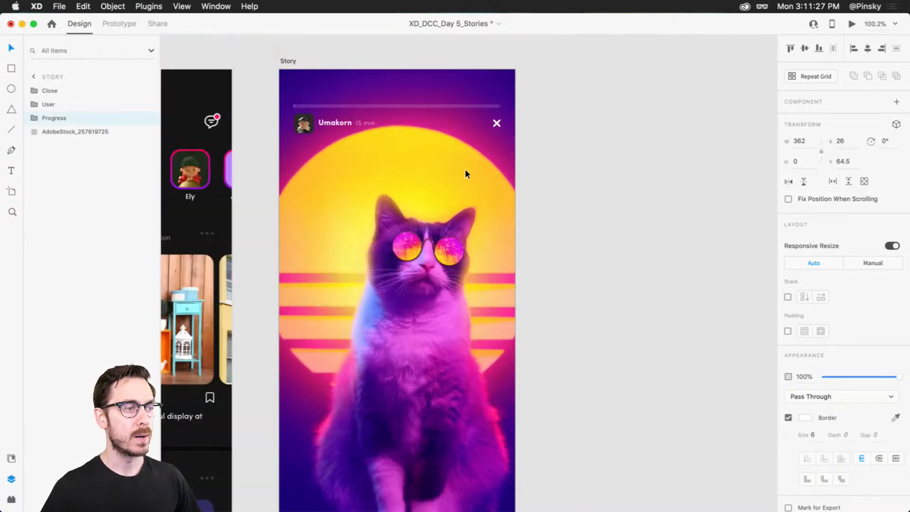
scroll(465, 169, "down", 3)
scroll(465, 168, "left", 2)
left_click(612, 309)
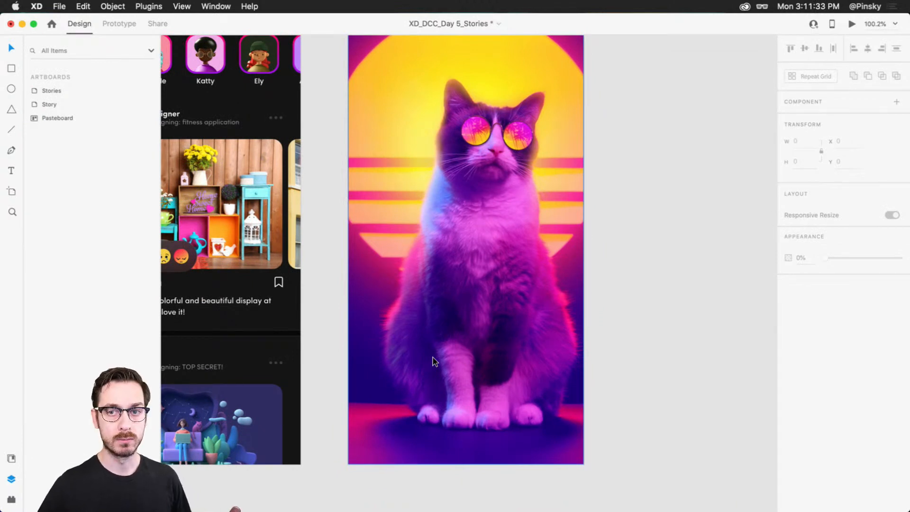
scroll(415, 374, "up", 2)
key("r")
left_click_drag(363, 439, 571, 474)
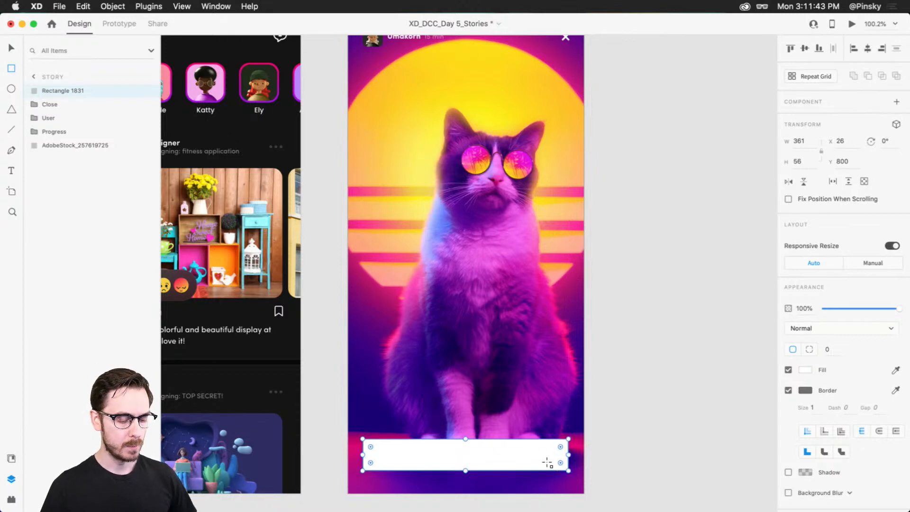
Round the rectangle's corners to a radius of 30 and reduce its height to about 48 px
scroll(475, 457, "up", 5)
scroll(474, 437, "down", 3)
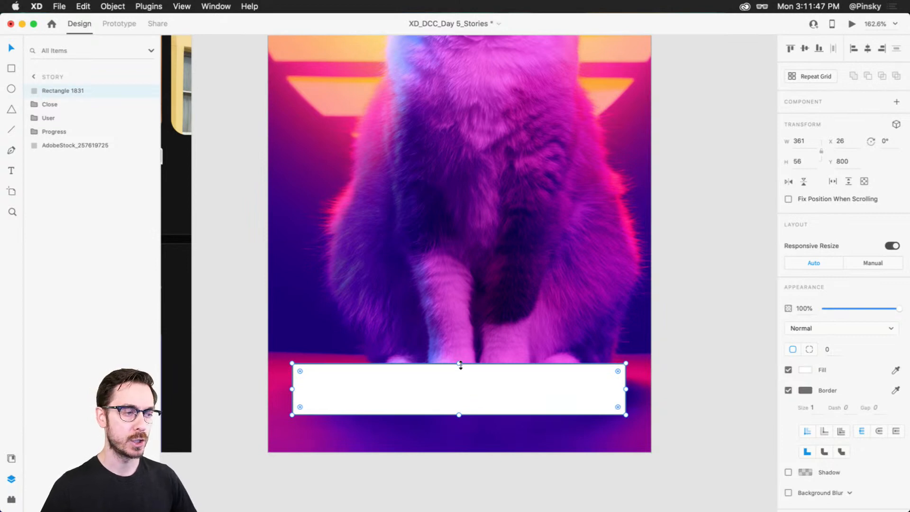
left_click_drag(459, 363, 461, 360)
left_click_drag(300, 367, 487, 374)
left_click_drag(458, 415, 460, 406)
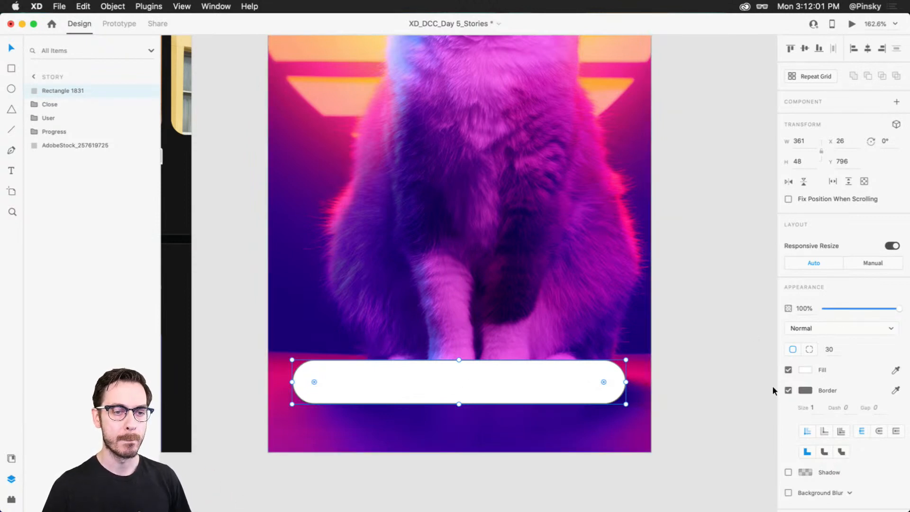
Turn on Background Blur for the rounded rectangle near the bottom of the Story artboard
scroll(790, 418, "down", 2)
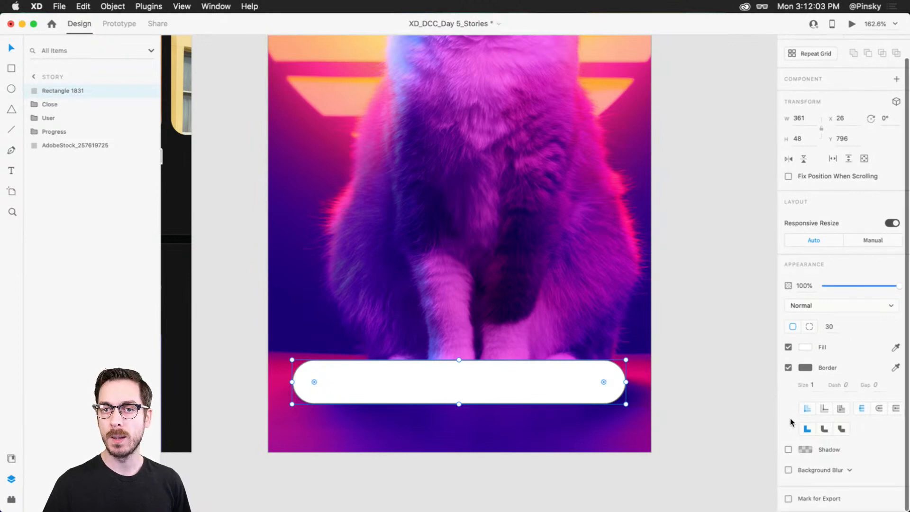
left_click(789, 470)
scroll(849, 455, "down", 3)
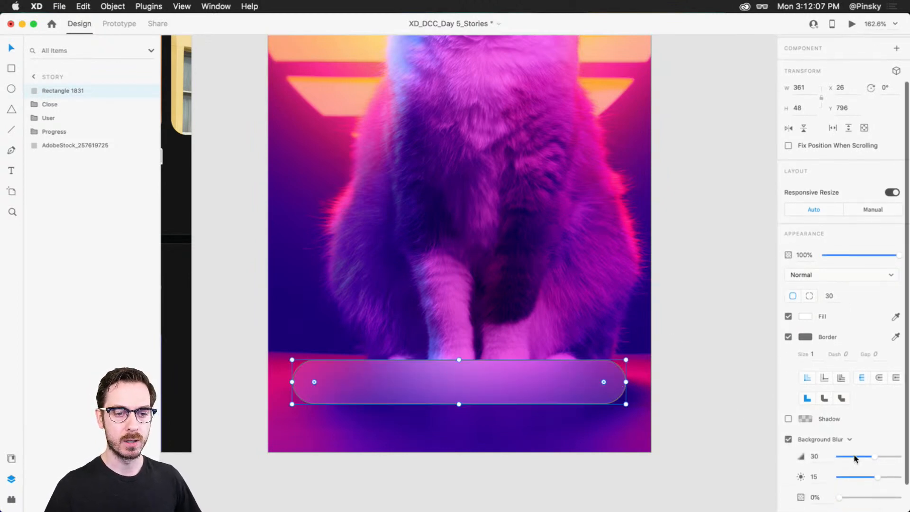
scroll(855, 458, "down", 3)
left_click(814, 447)
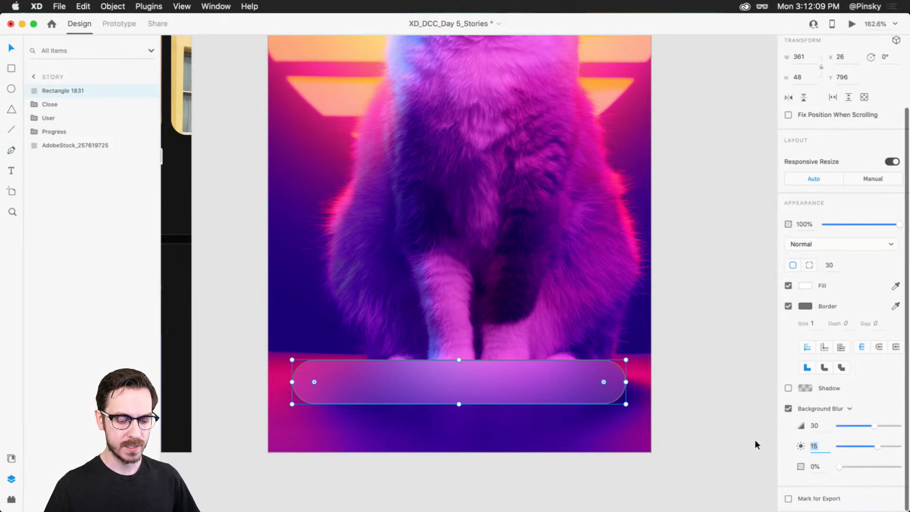
left_click(722, 405)
left_click(570, 388)
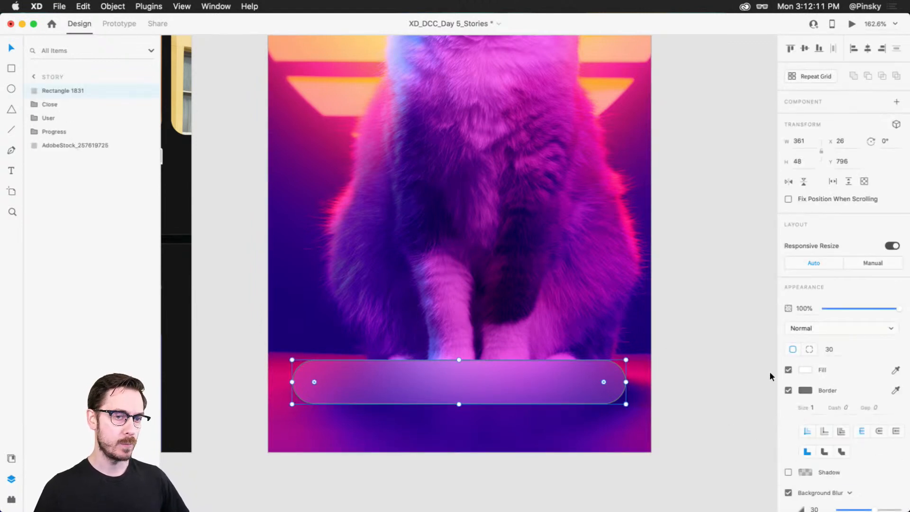
Change the rounded rectangle's border to white (#FFFFFF) at about 7% opacity
left_click(806, 390)
left_click(670, 327)
left_click_drag(781, 332, 783, 412)
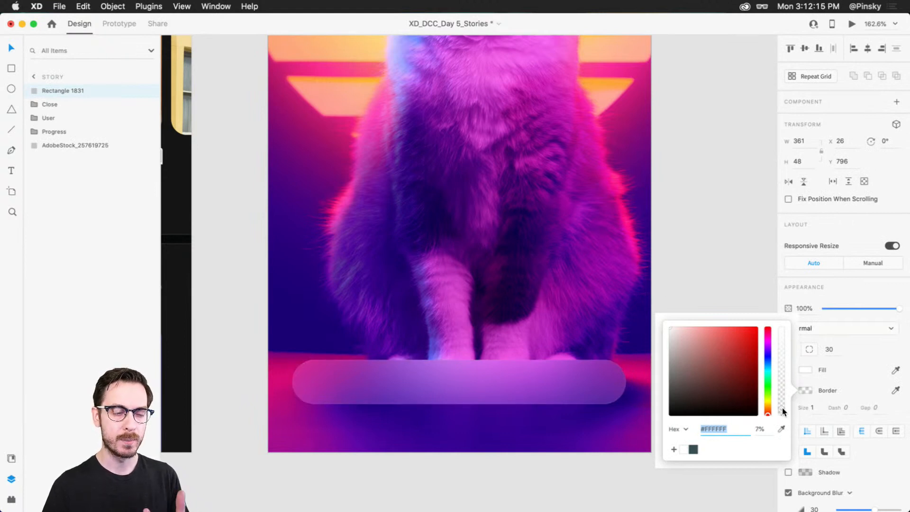
left_click(696, 243)
Set the background blur brightness of the rounded rectangle to 0
left_click(491, 373)
scroll(830, 427, "down", 2)
scroll(831, 424, "down", 2)
left_click(813, 450)
type("9")
key("BackSpace")
type("-")
key("Return")
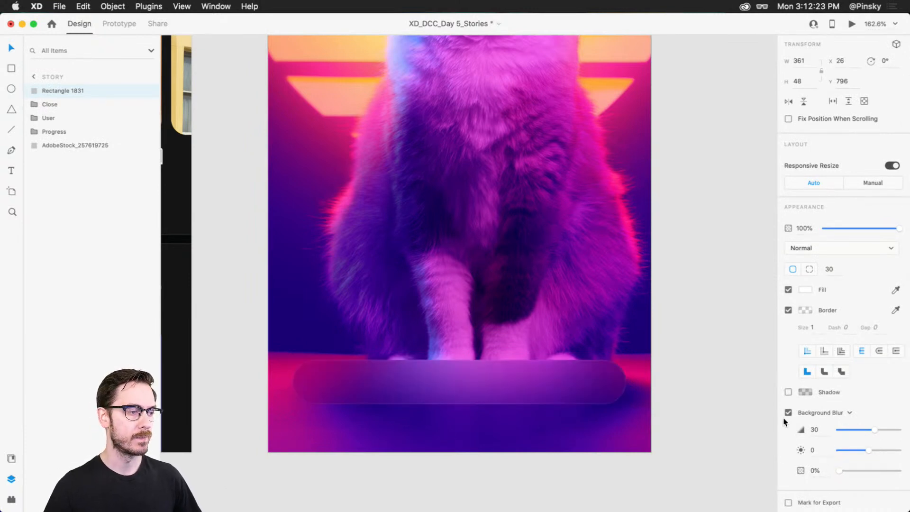
Make the rounded rectangle's fill black and raise its background blur fill opacity to 18%
left_click(802, 287)
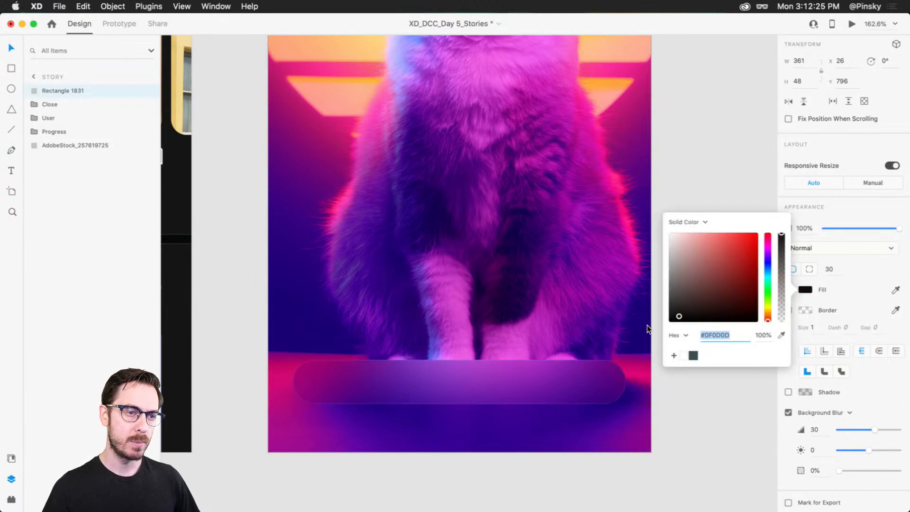
left_click(885, 217)
mouse_move(836, 469)
left_mouse_down()
mouse_move(858, 470)
mouse_move(847, 469)
left_mouse_up()
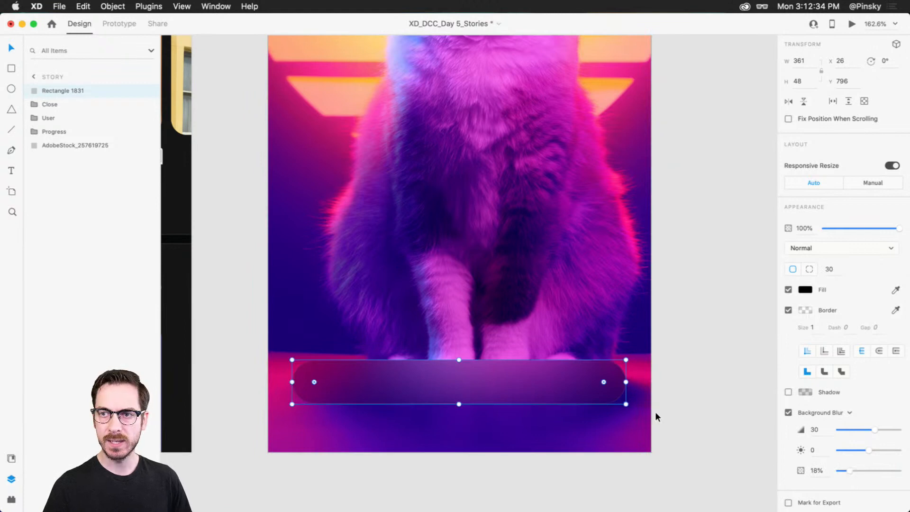
Add the text "Leave a reply..." to the rounded bar, enlarge it to size 16 and place it near the bar's left end
scroll(315, 404, "up", 3)
key("t")
left_click(348, 382)
type("Leave a reply...")
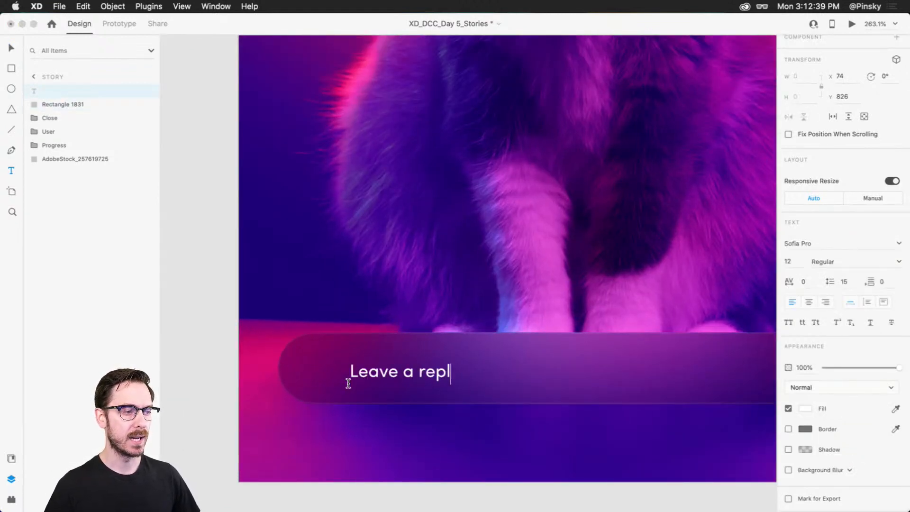
key("Escape")
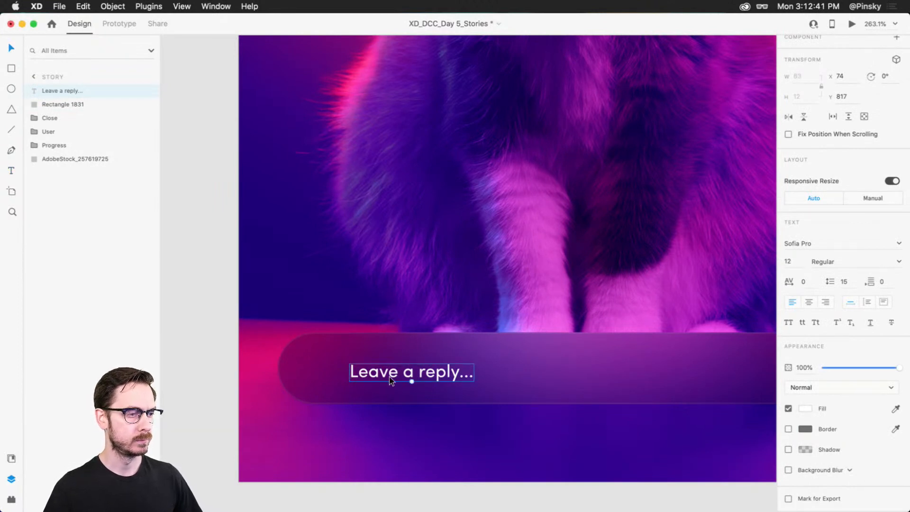
mouse_move(413, 380)
left_mouse_down()
mouse_move(415, 392)
mouse_move(405, 364)
left_mouse_up()
key("super+z")
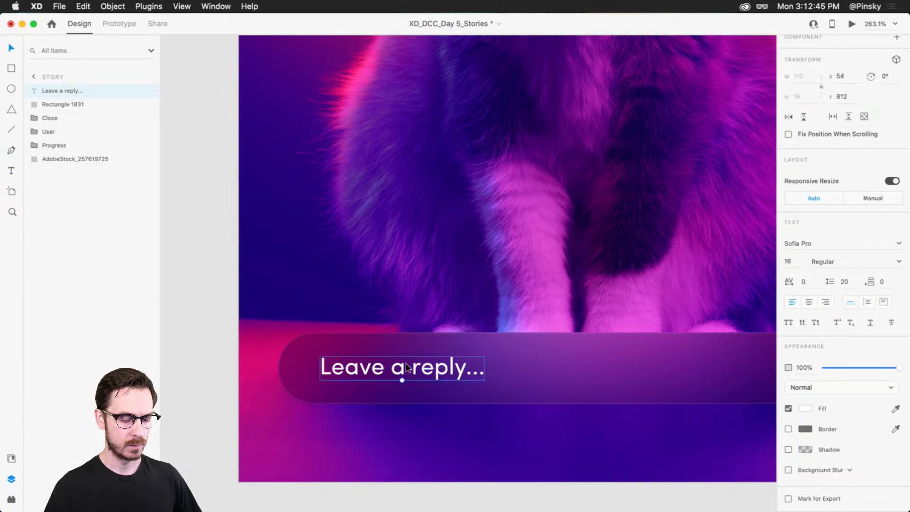
Try 60% opacity on the reply text and check it in the preview
key("super+Return")
key("super+w")
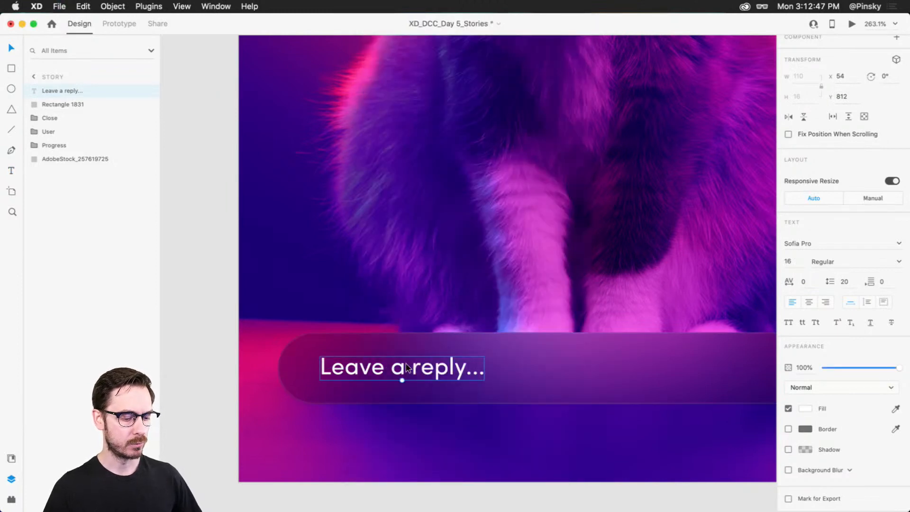
key("6")
key("super+Return")
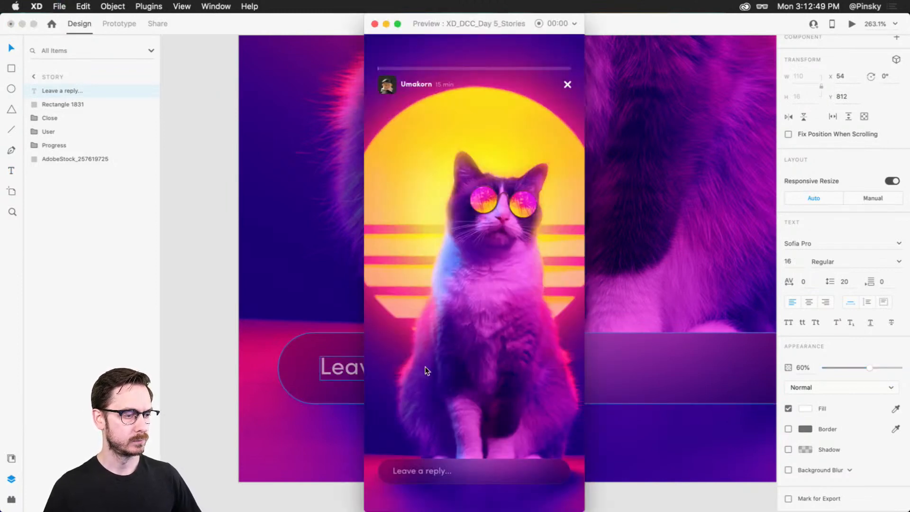
Set the reply text's opacity to 30%, nudge it 2 px left and 1 px down, and preview the Story screen
key("super+w")
key("3")
key("Left")
key("Left")
key("Down")
key("super+Return")
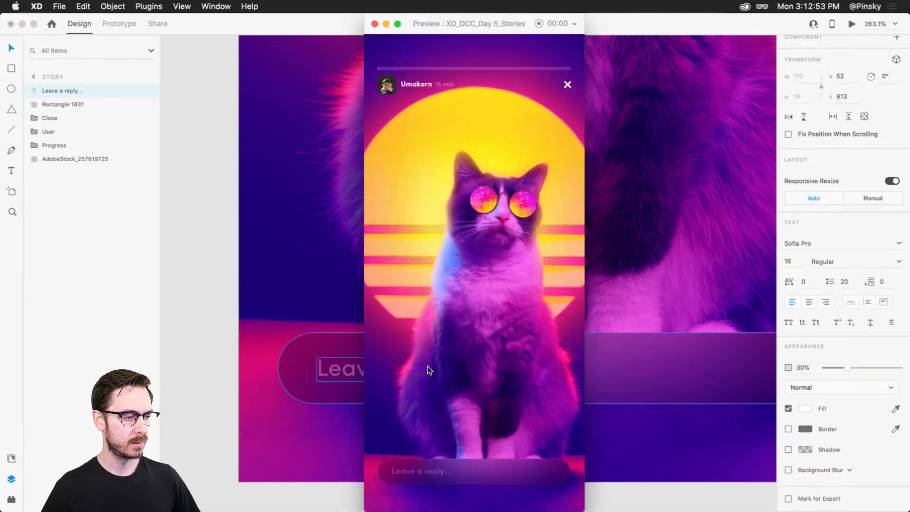
key("super+w")
Change the reply text's font weight to Light and check the result in the preview
left_click(896, 266)
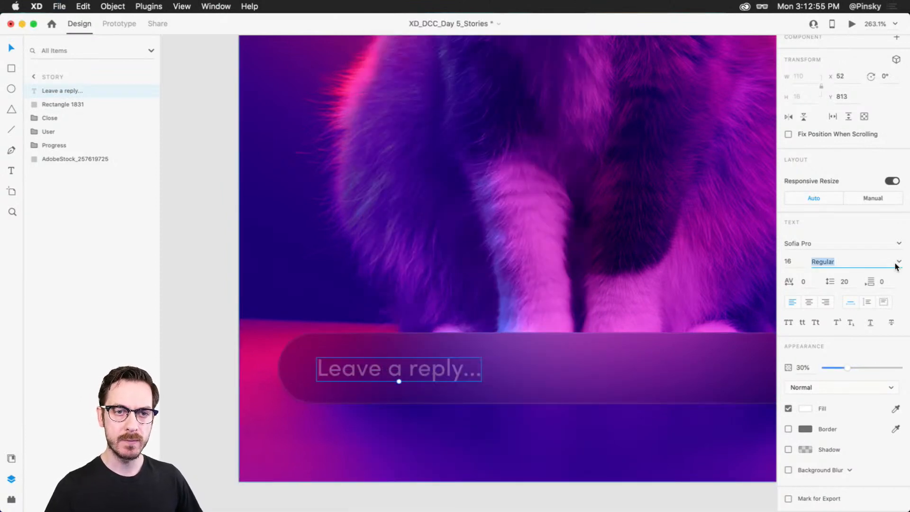
left_click(896, 263)
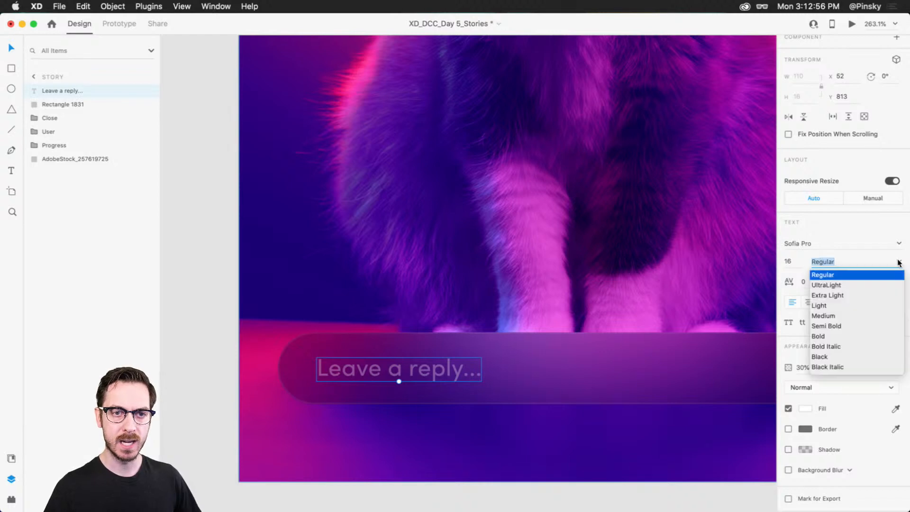
left_click(813, 305)
key("super+Return")
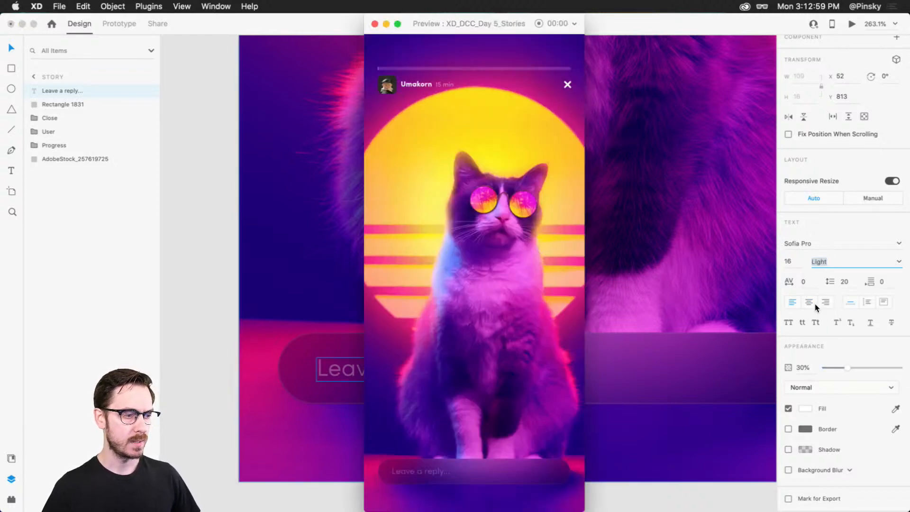
left_click(398, 378)
scroll(428, 148, "down", 5)
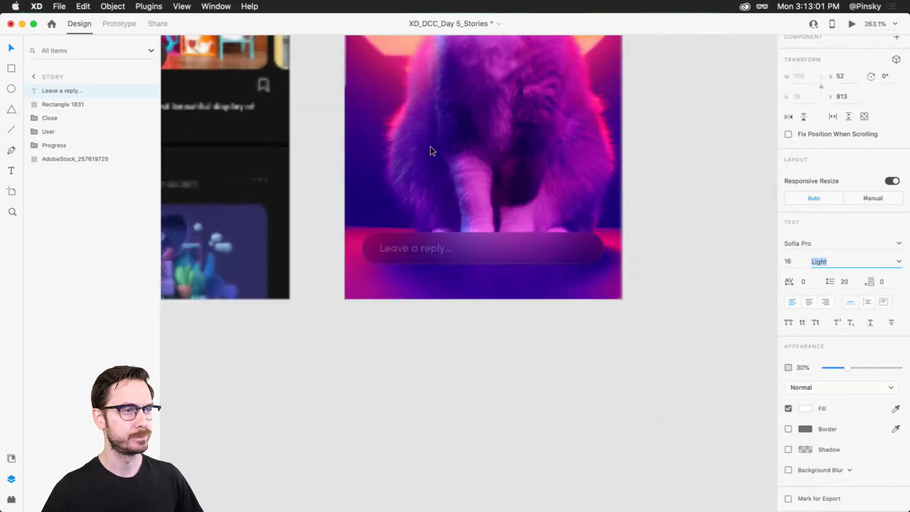
left_click(683, 136)
scroll(684, 136, "down", 3)
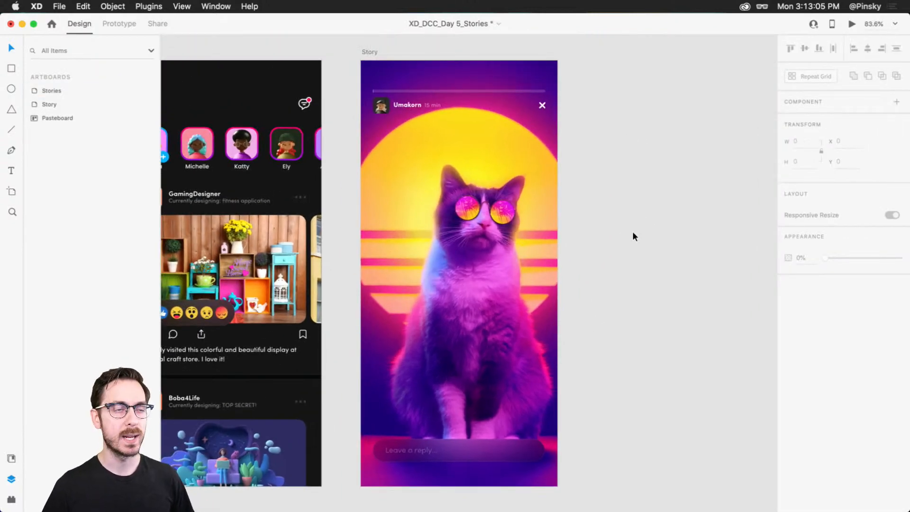
Raise the background blur brightness of the reply bar to 9
left_click(484, 443)
scroll(834, 398, "down", 3)
left_click(817, 446)
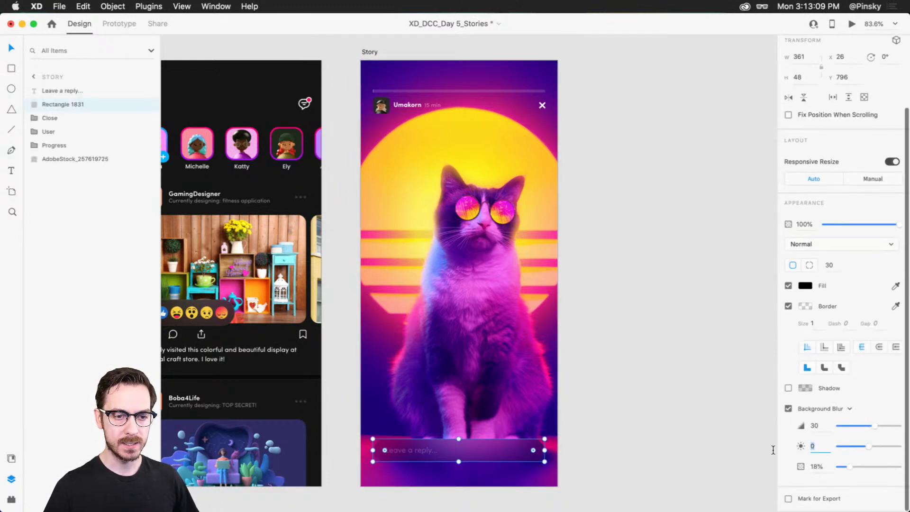
type("9")
key("Return")
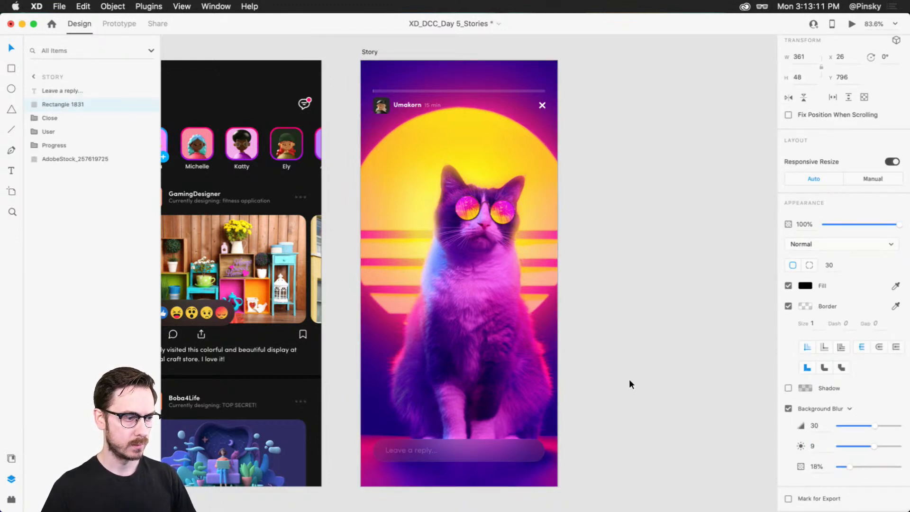
left_click(565, 450)
Examine the Story screen's reply bar and header up close and alongside the Stories artboard
scroll(415, 454, "up", 5)
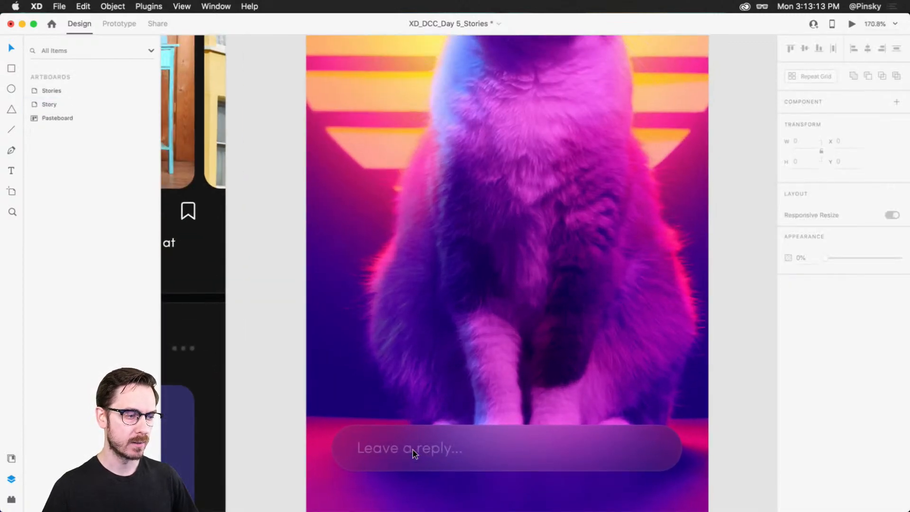
scroll(474, 433, "down", 3)
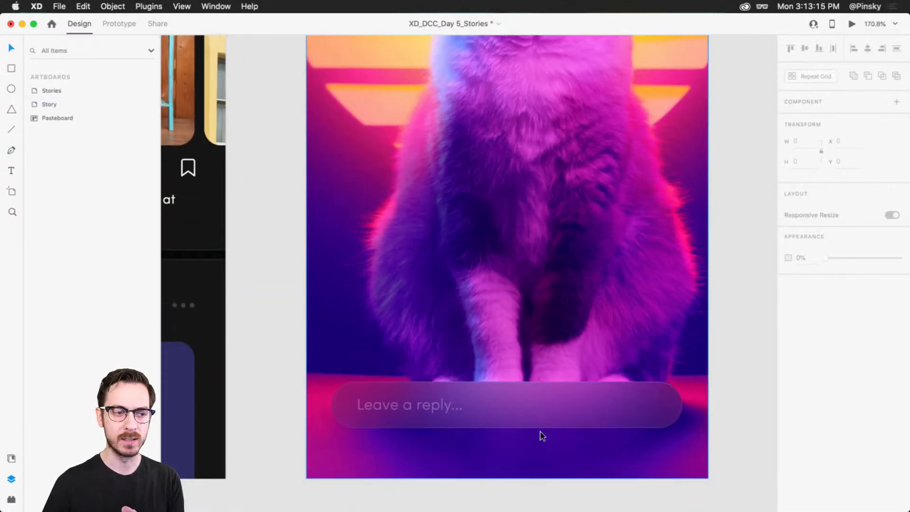
left_click(539, 431)
left_click(554, 409)
scroll(834, 380, "down", 1)
left_click(733, 326)
scroll(690, 340, "down", 6)
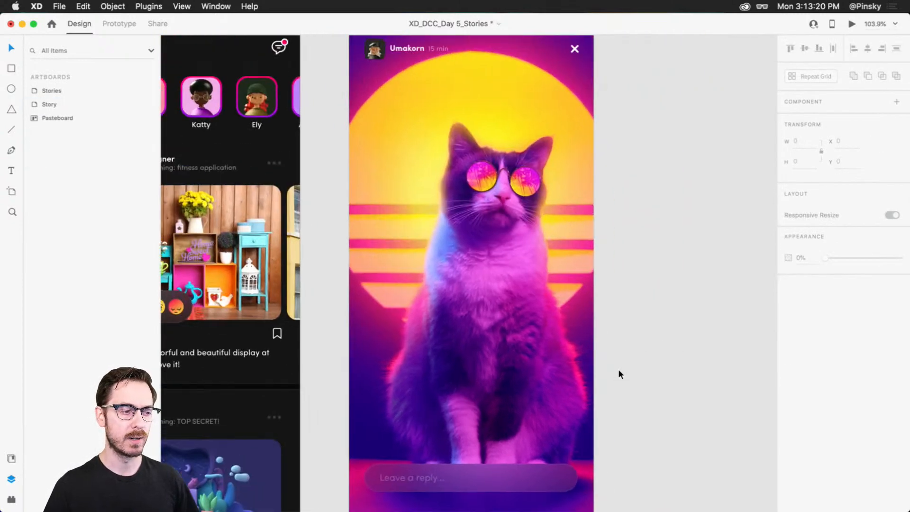
scroll(618, 374, "down", 3)
left_click_drag(619, 365, 606, 343)
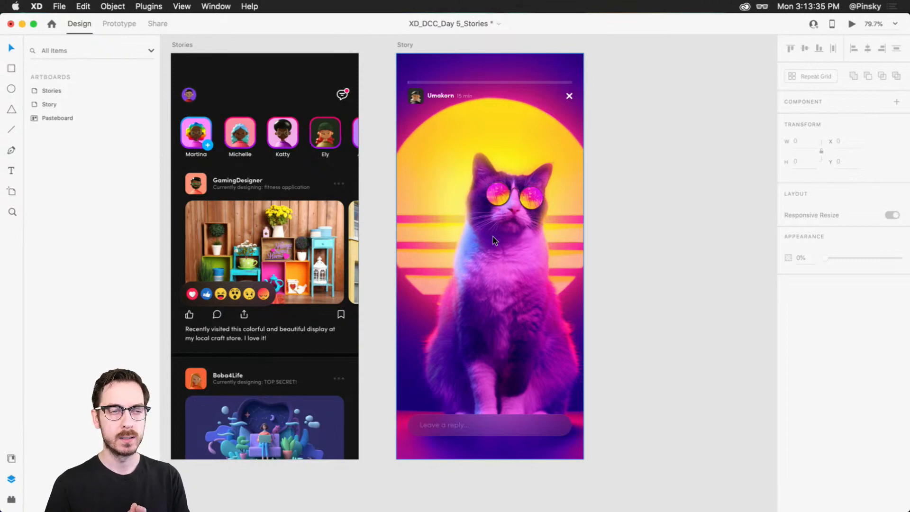
scroll(438, 73, "up", 5)
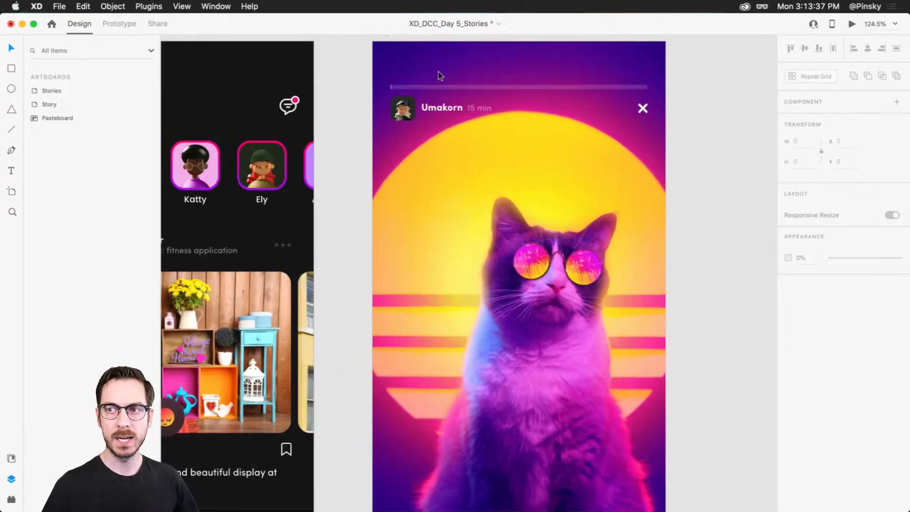
scroll(437, 79, "down", 4)
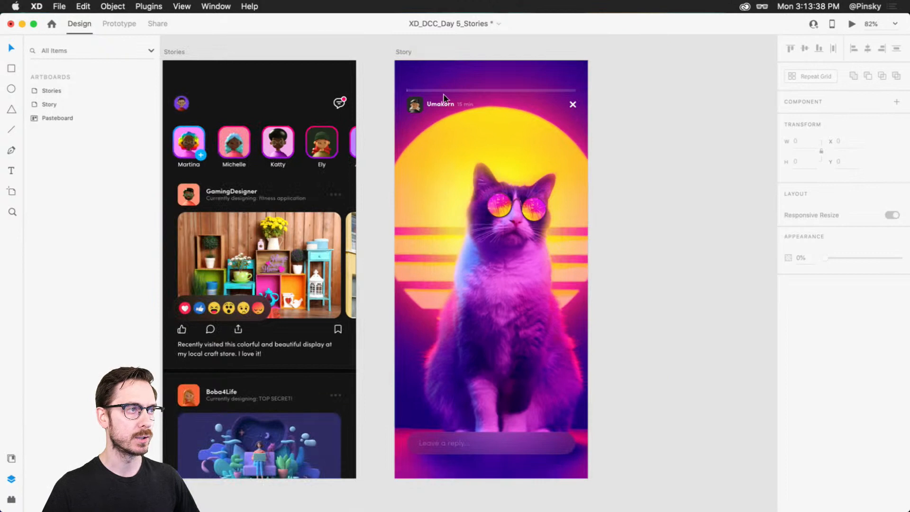
Group all elements on the Story artboard and name the group after the user shown in the story's header
left_click(560, 147)
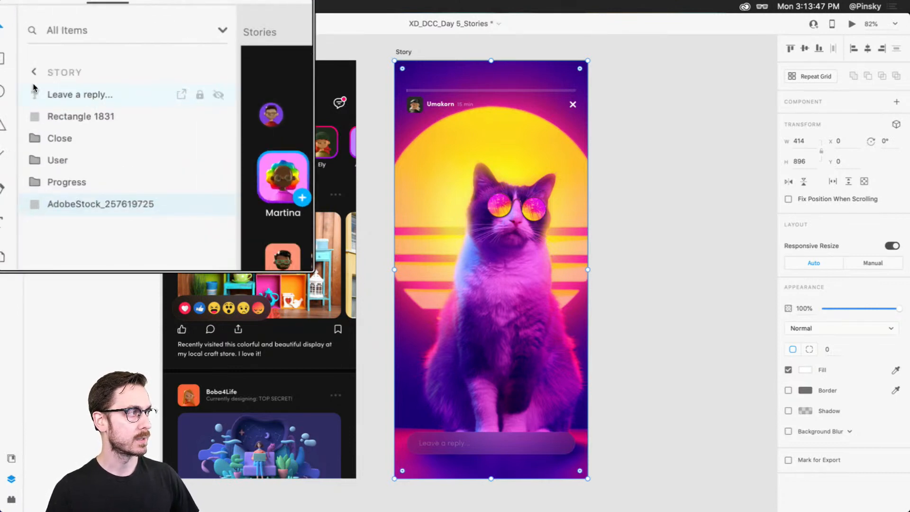
left_click(49, 90, "shift")
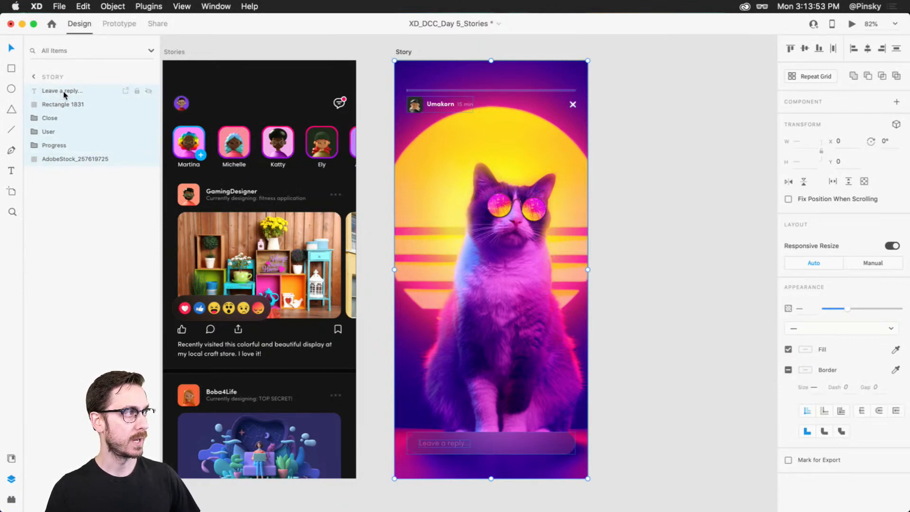
key("super+Tab")
key("super+Tab")
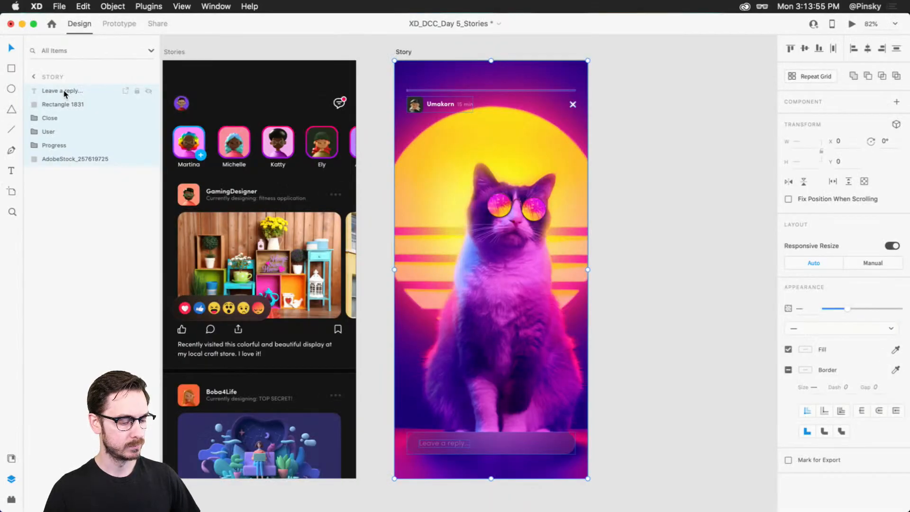
key("super+g")
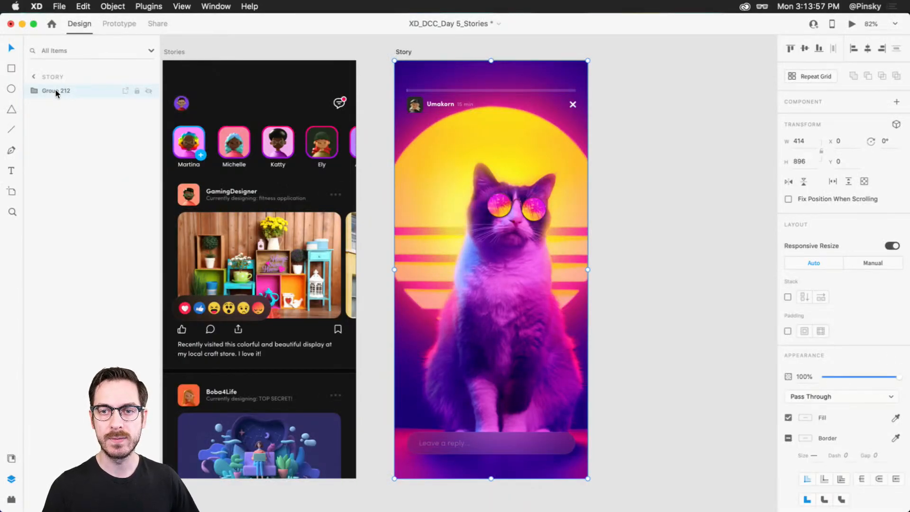
double_click(58, 90)
type("Umakorn")
key("Return")
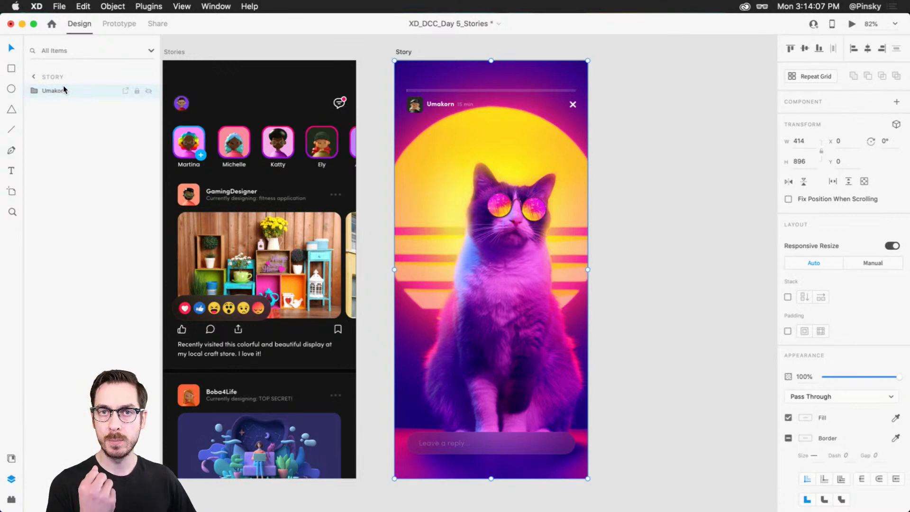
Duplicate the full story group and rename the copy with the second story user's first name
key("super+d")
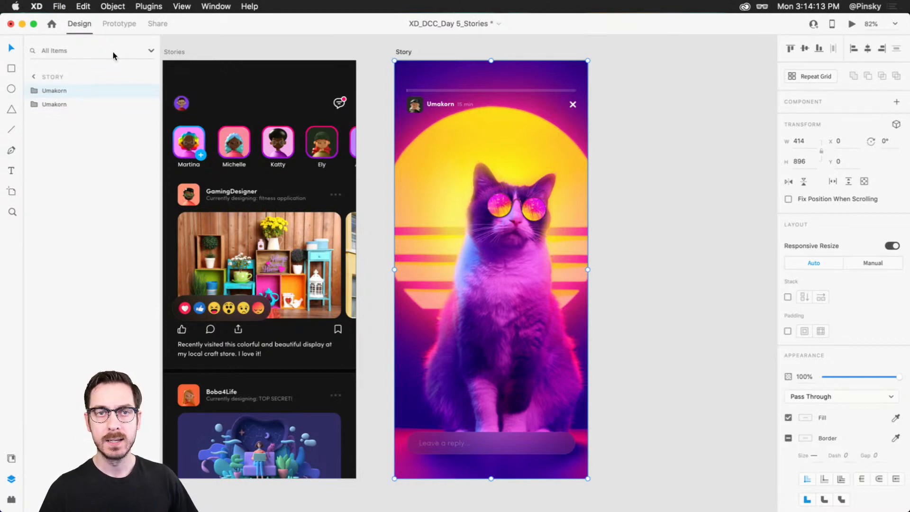
double_click(52, 91)
type("S")
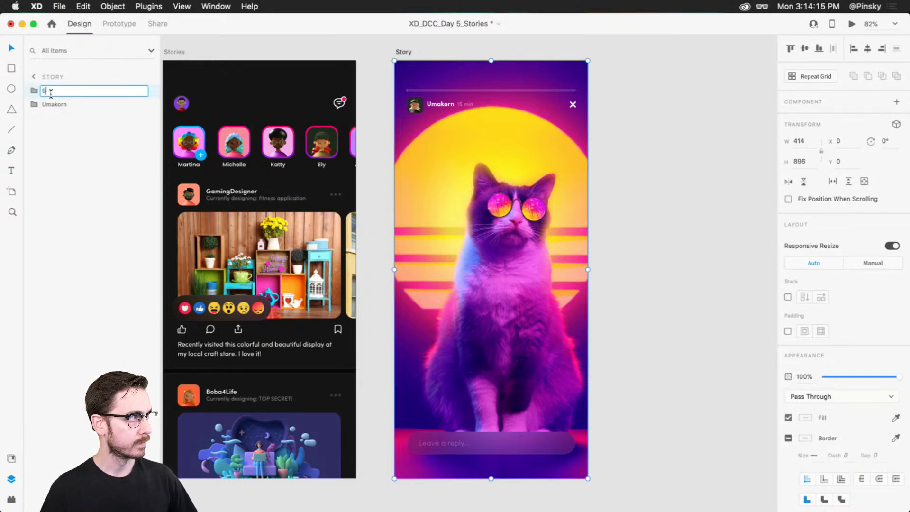
type("amuel")
key("Return")
scroll(594, 90, "up", 5)
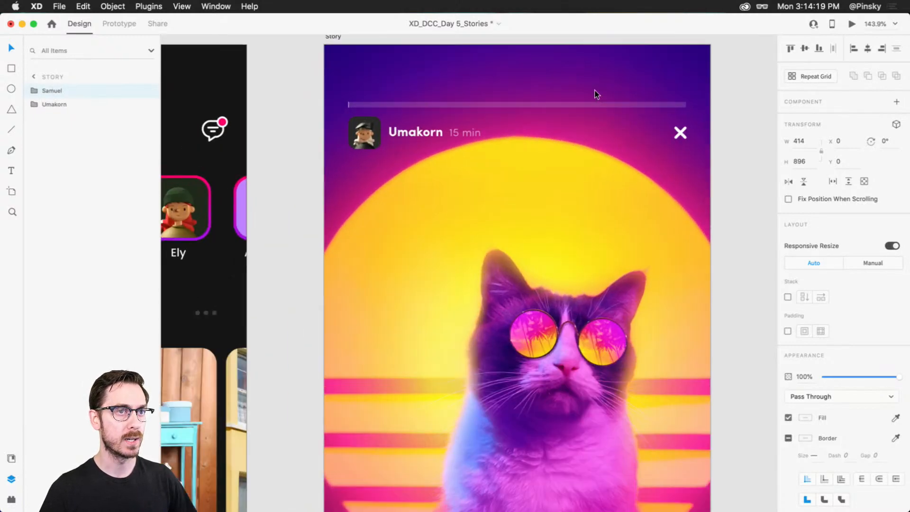
Switch to Finder and replace the header avatar in the duplicated story with ToyFaces_Colored_BG_99.jpg from the Colorful folder
left_click_drag(583, 102, 541, 110)
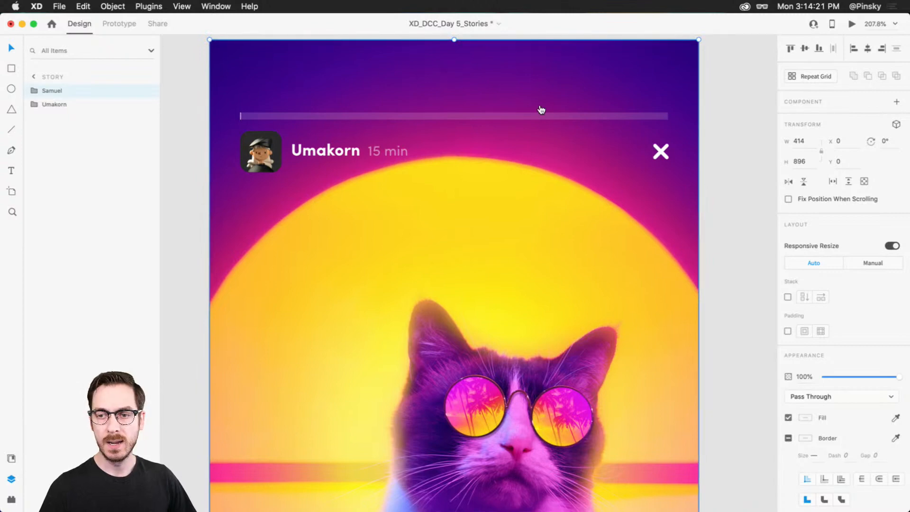
key("super+Tab")
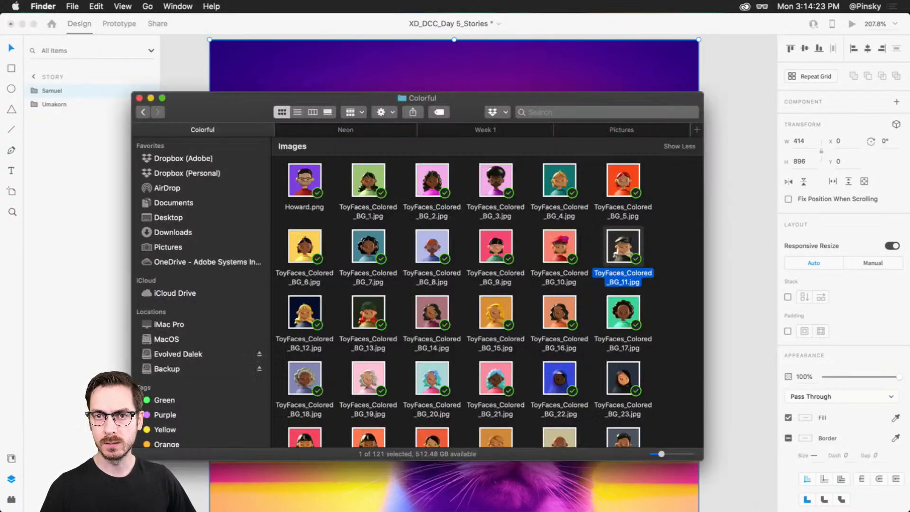
left_click(671, 301)
scroll(671, 302, "down", 15)
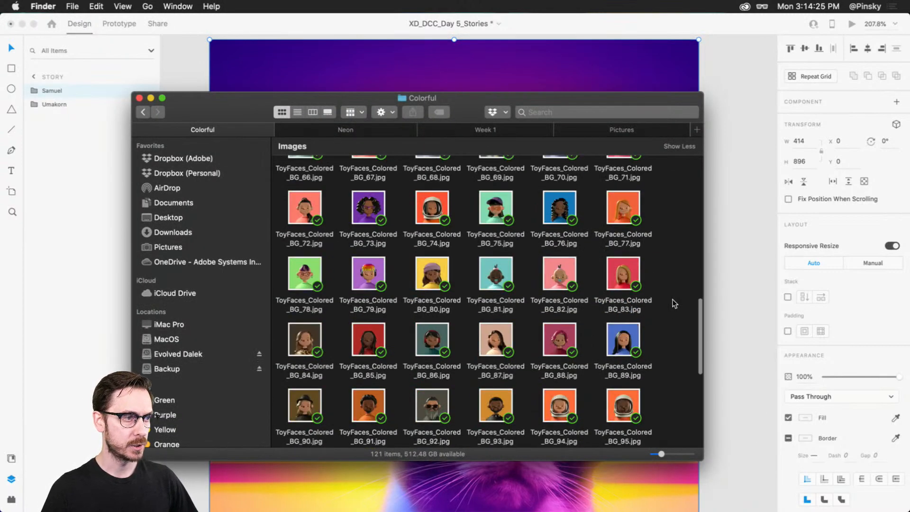
scroll(336, 293, "down", 3)
left_click(503, 348)
key("space")
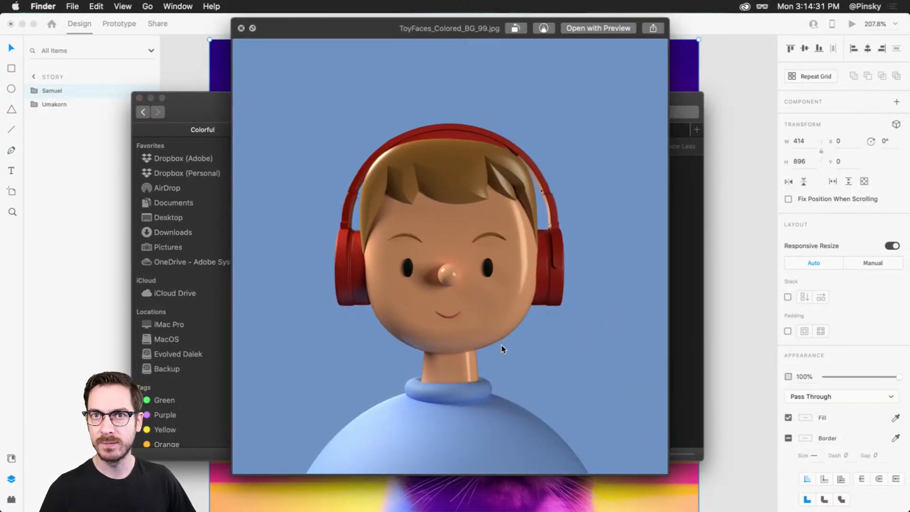
key("space")
left_click_drag(501, 348, 260, 153)
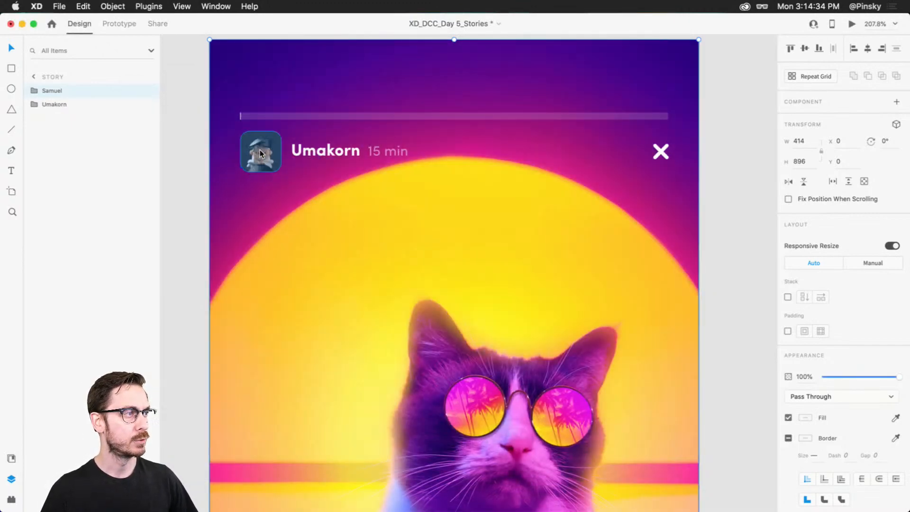
Change the duplicated story's header to the second user's first name and its time stamp to 45 min
double_click(318, 151)
double_click(318, 152)
type("Samuel")
key("Escape")
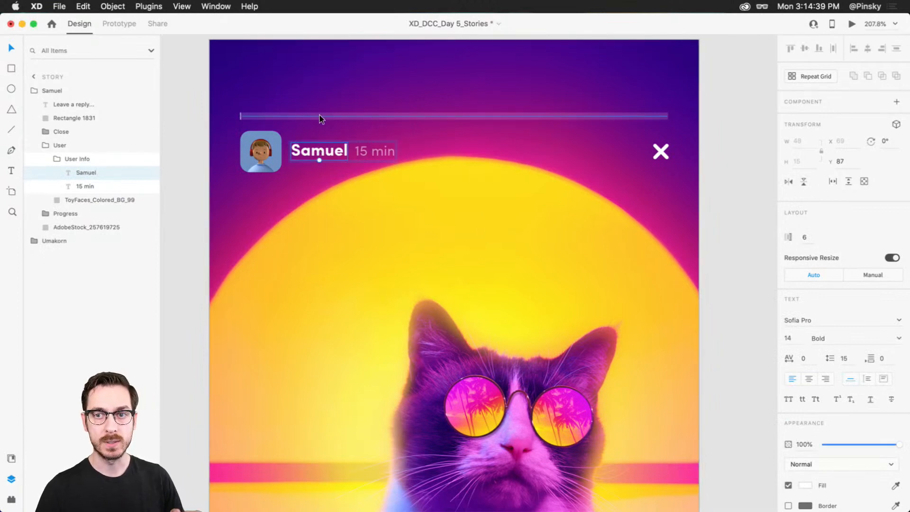
left_click(364, 151)
double_click(364, 155)
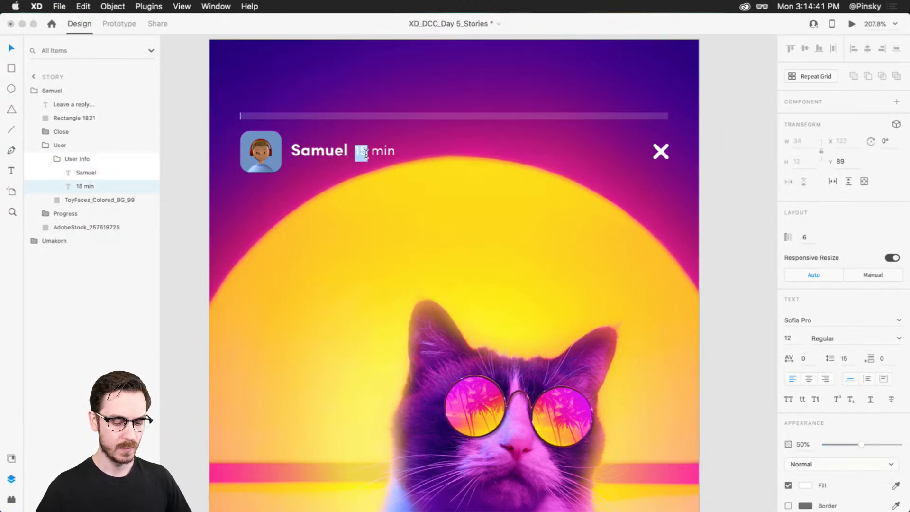
type("45")
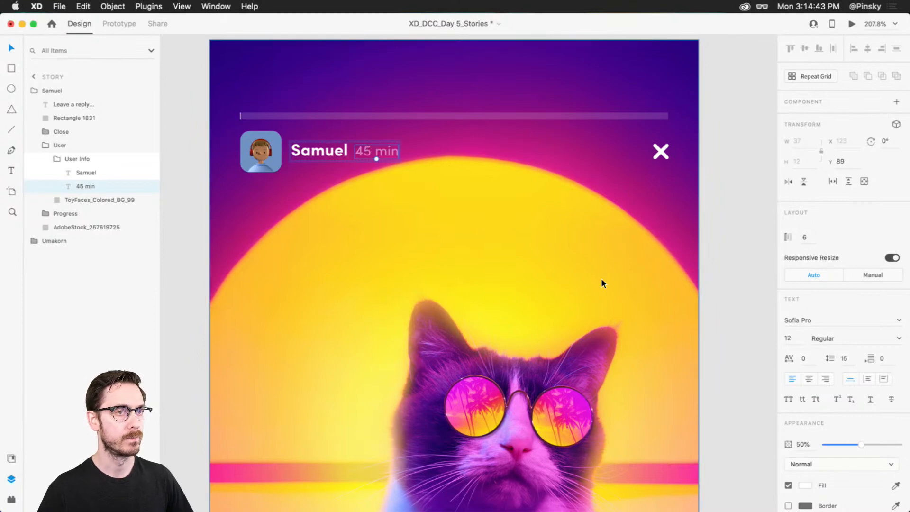
Replace the duplicated story's background photo with AdobeStock_274617351.jpeg from Finder's Neon folder
scroll(626, 284, "down", 5)
left_click(706, 291)
scroll(659, 325, "down", 5)
scroll(659, 325, "right", 2)
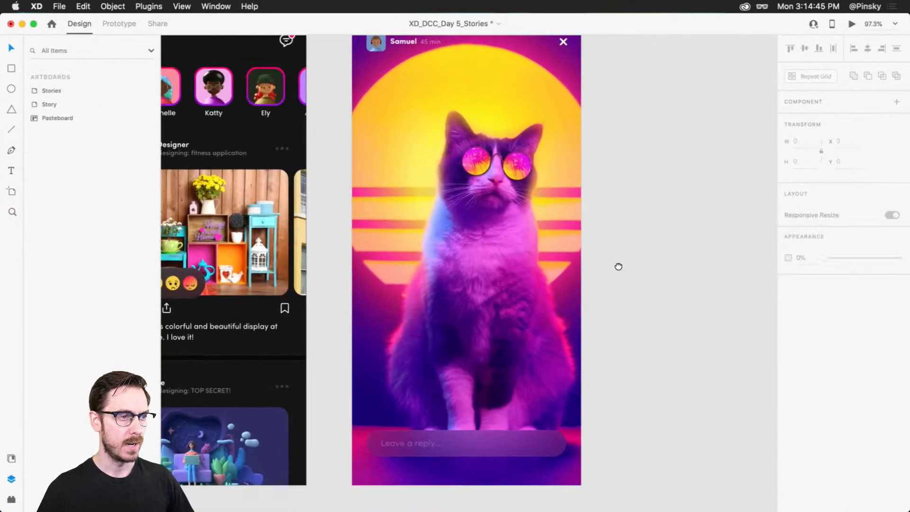
key("super+Tab")
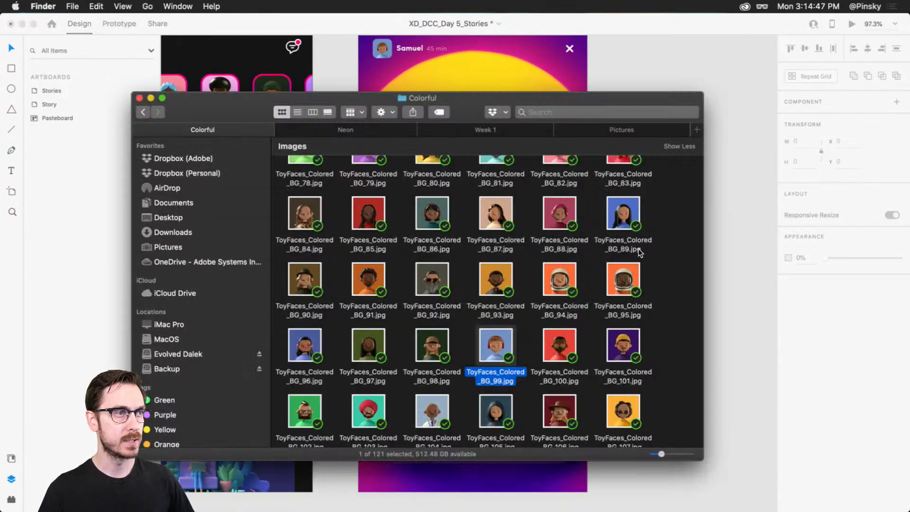
left_click(358, 132)
left_click(676, 404)
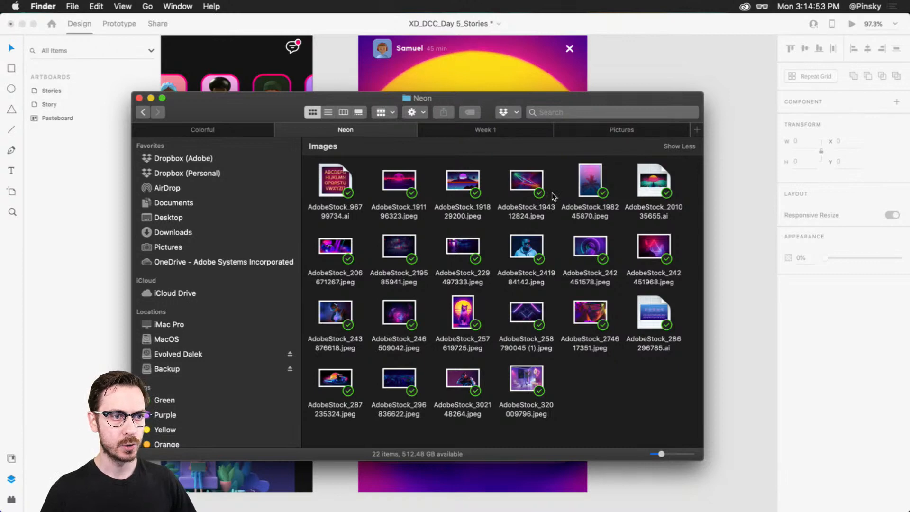
left_click_drag(593, 317, 521, 201)
scroll(673, 199, "down", 3)
scroll(692, 181, "up", 2)
scroll(693, 180, "right", 2)
double_click(500, 242)
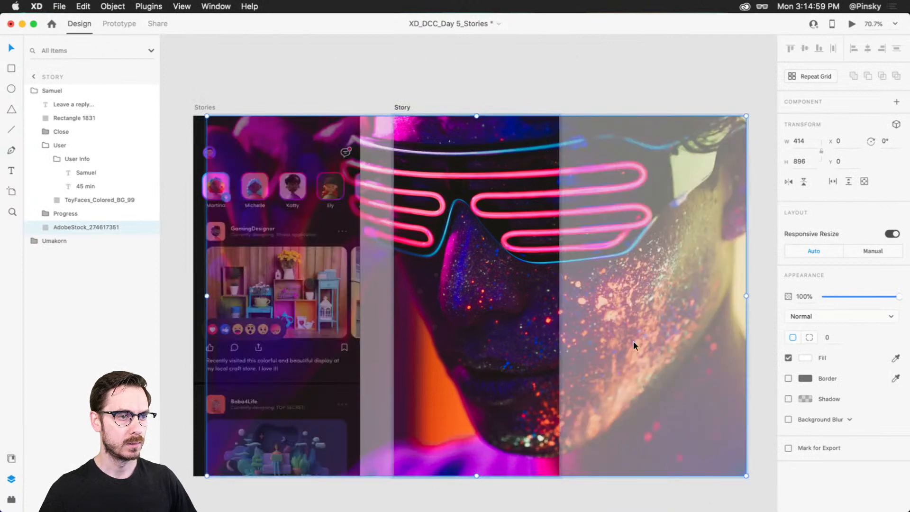
scroll(635, 338, "down", 2)
scroll(636, 337, "right", 2)
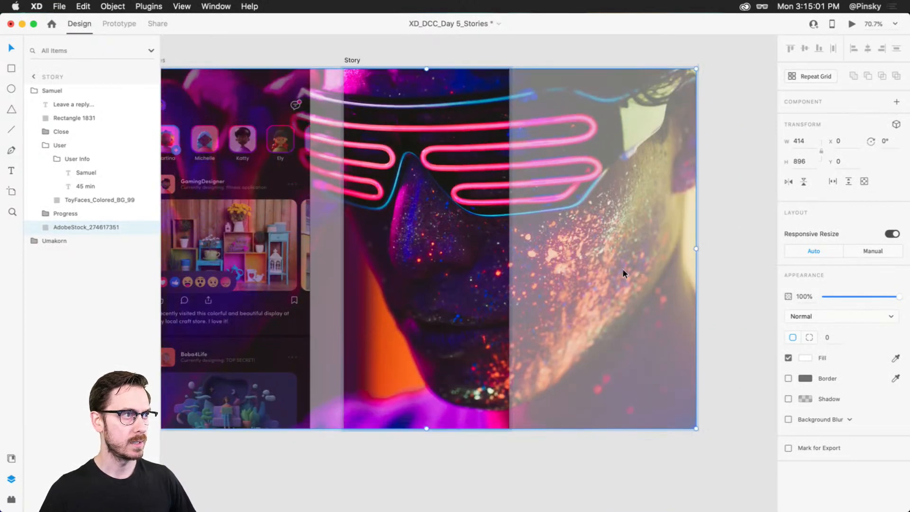
Draw a borderless 414 by 166 rectangle across the top of the second story, covering its header
left_click(726, 261)
scroll(417, 107, "up", 5)
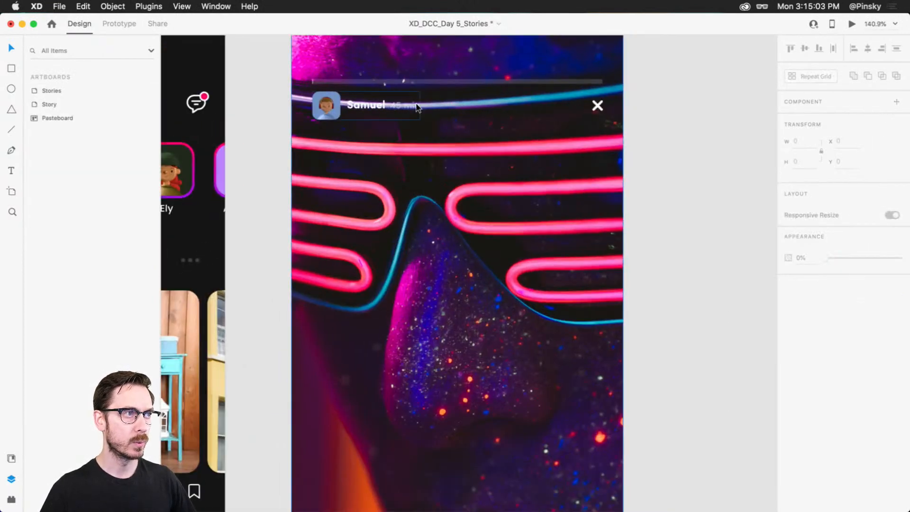
scroll(508, 199, "up", 2)
scroll(508, 199, "left", 1)
left_click(516, 218)
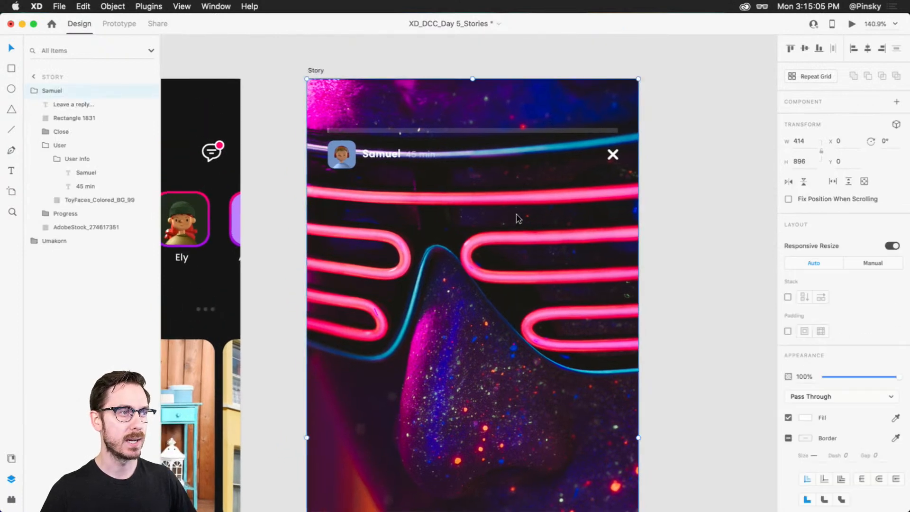
left_click(686, 177)
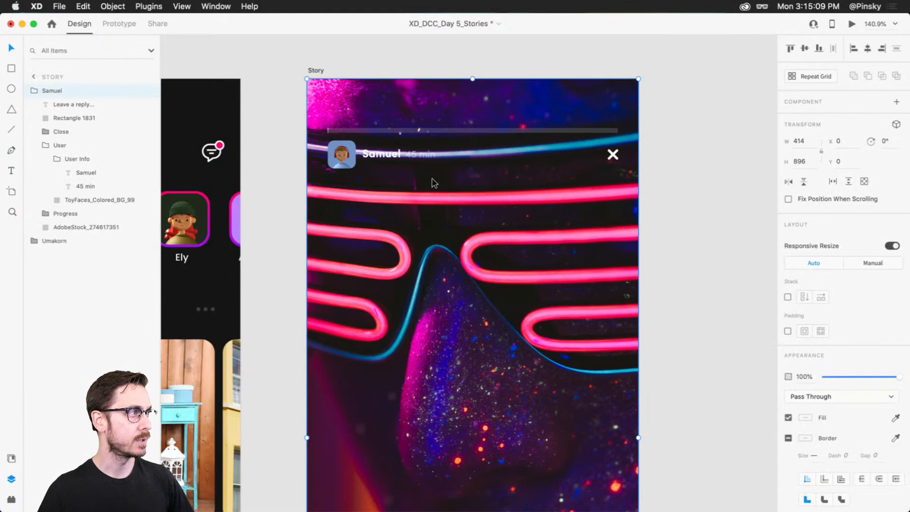
left_click(76, 103)
key("r")
mouse_move(307, 79)
left_mouse_down()
mouse_move(580, 169)
mouse_move(640, 203)
mouse_move(639, 211)
left_mouse_up()
left_click(789, 378)
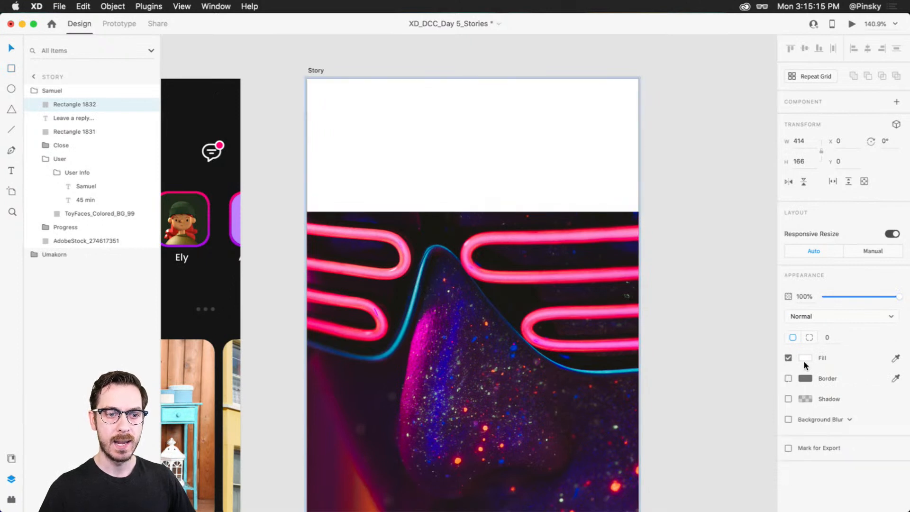
Fill the header rectangle with a linear gradient running from solid black at the top to fully transparent black at the bottom
left_click(805, 359)
left_click(690, 286)
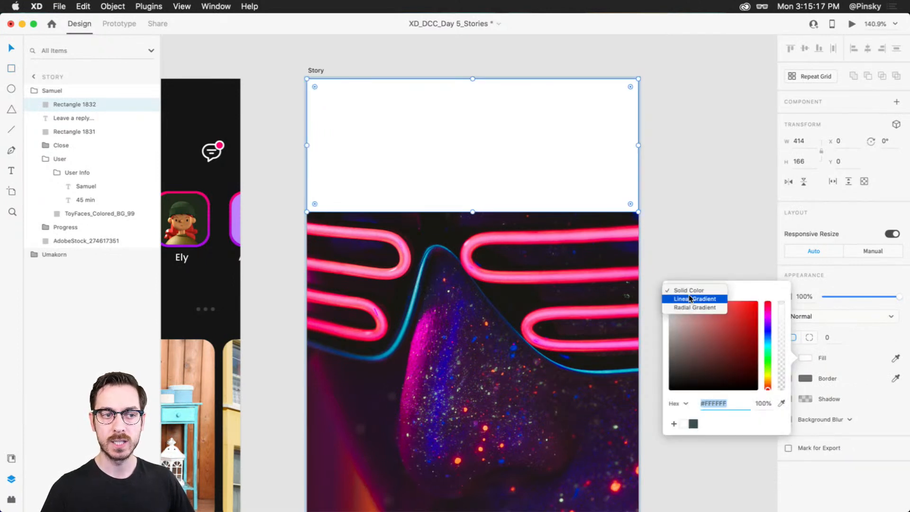
left_click(690, 299)
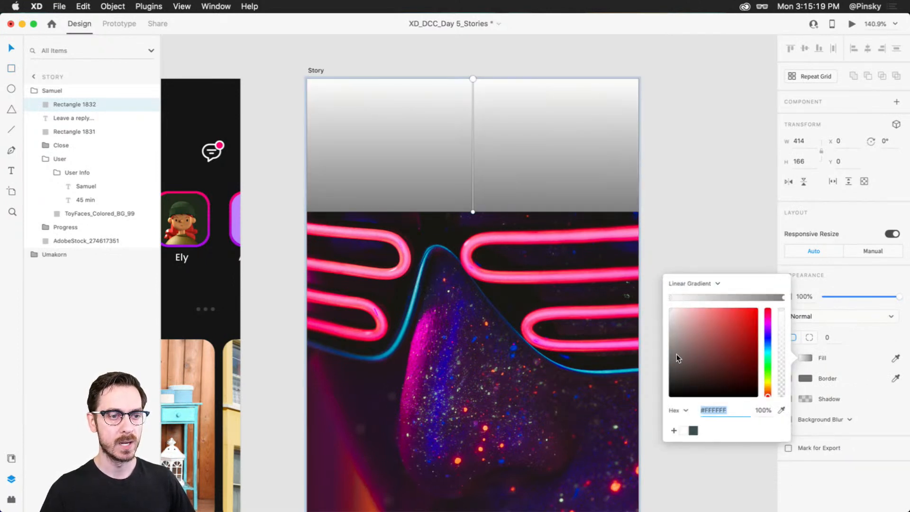
left_click_drag(676, 354, 678, 405)
left_click(784, 298)
left_click_drag(721, 367, 716, 412)
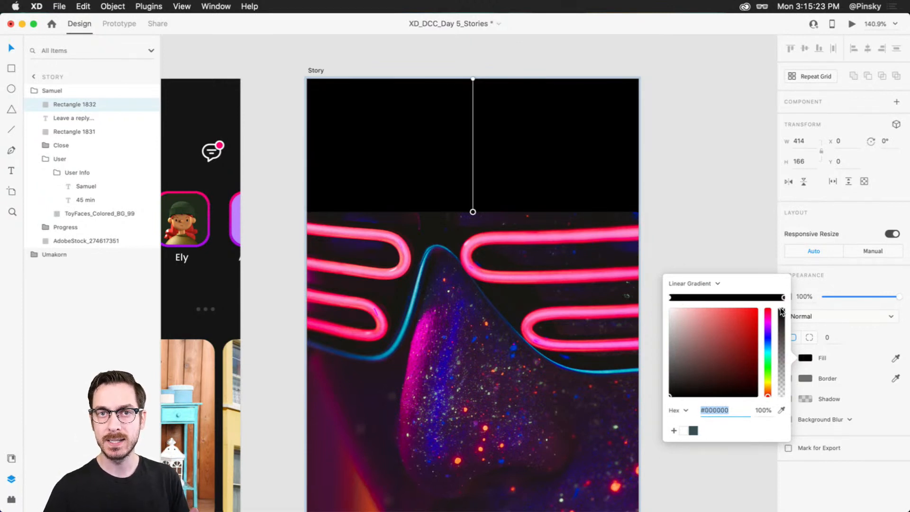
left_click_drag(781, 312, 794, 447)
left_click(682, 30)
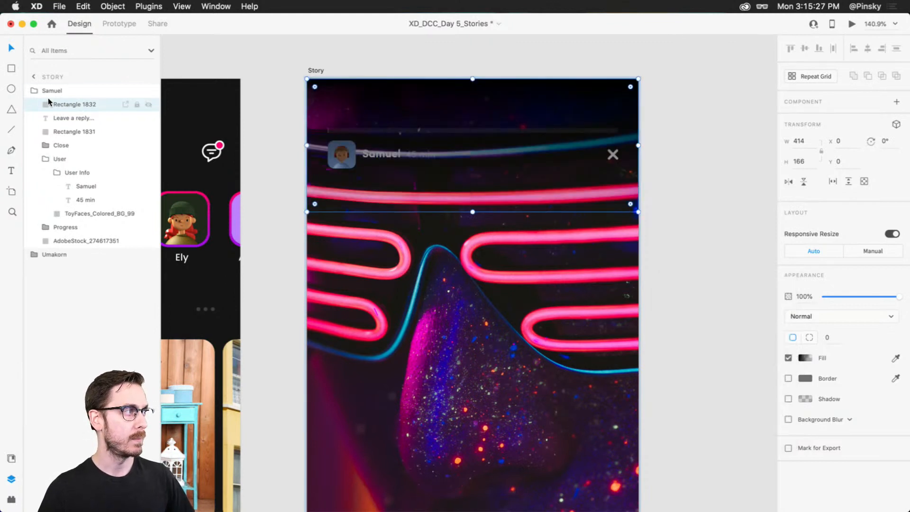
Place the gradient rectangle directly above the background photo in the layer order and set its opacity to 50%
left_click_drag(87, 110, 70, 233)
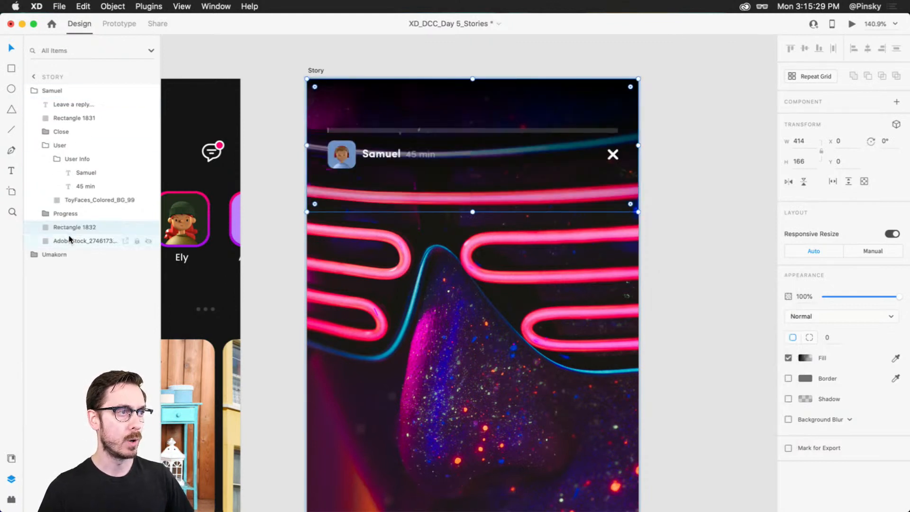
left_click(149, 228)
left_click(150, 228)
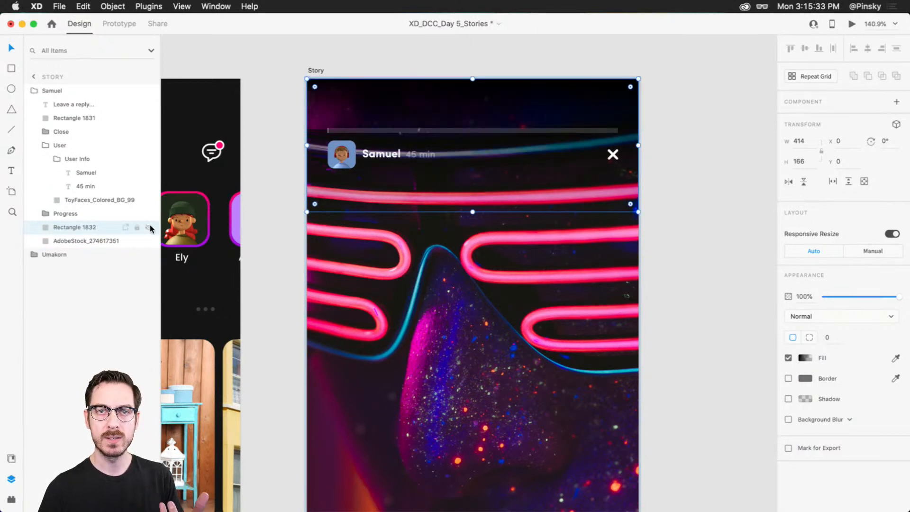
left_click(150, 228)
left_click(150, 227)
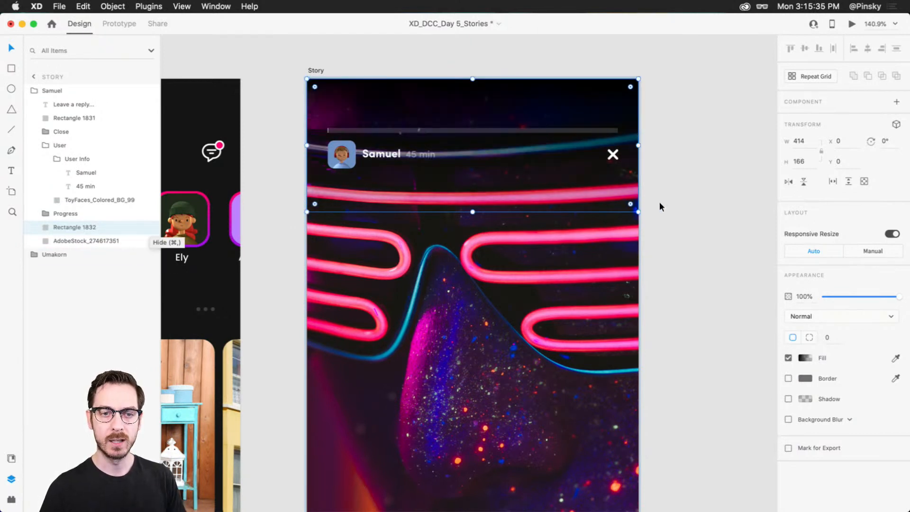
left_click_drag(899, 297, 862, 296)
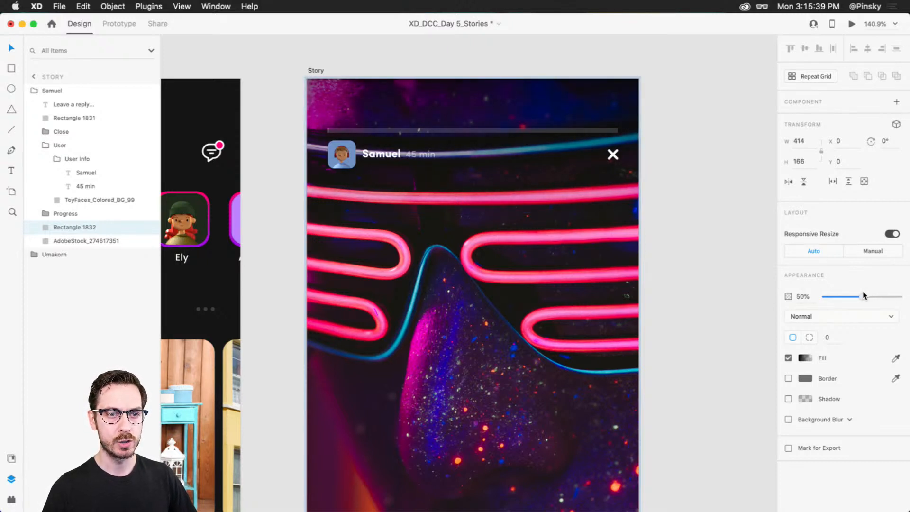
Adjust the second story's background photo inside its frame so the picture sits slightly higher behind the header
double_click(510, 249)
left_click_drag(545, 227, 503, 253)
key("super+z")
scroll(561, 248, "down", 5)
scroll(701, 128, "up", 3)
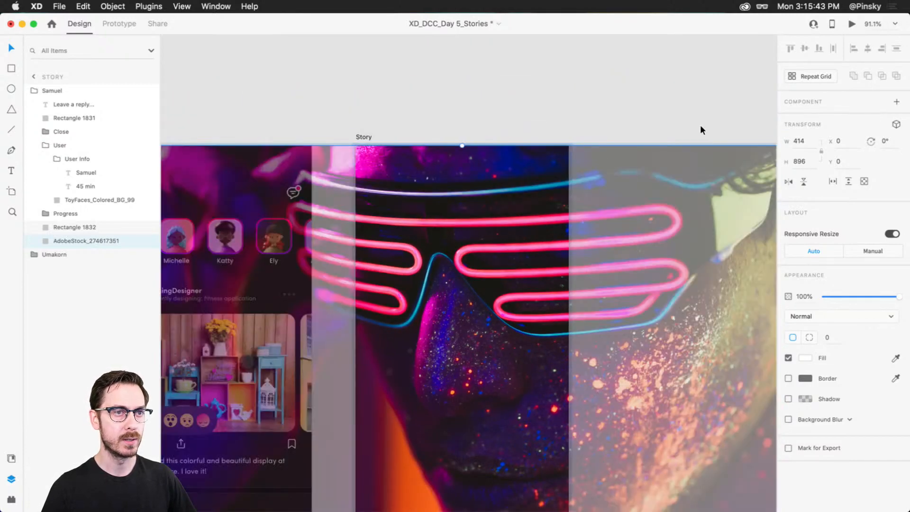
left_click_drag(462, 146, 463, 129)
left_click(474, 92)
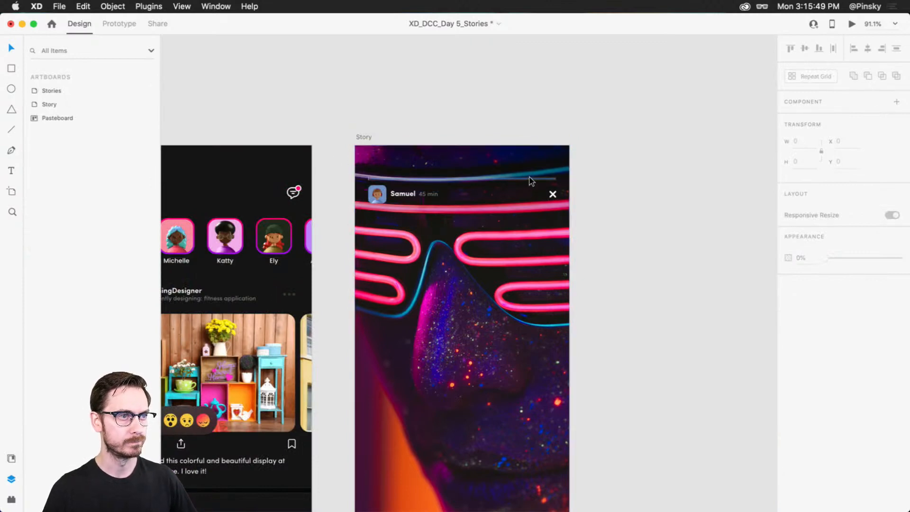
Slide the second story group sideways to uncover the first story beneath and align it back to the artboard's left edge
scroll(650, 227, "down", 5)
scroll(588, 272, "down", 5)
scroll(673, 239, "up", 4)
scroll(674, 239, "left", 3)
left_click_drag(501, 208, 626, 204)
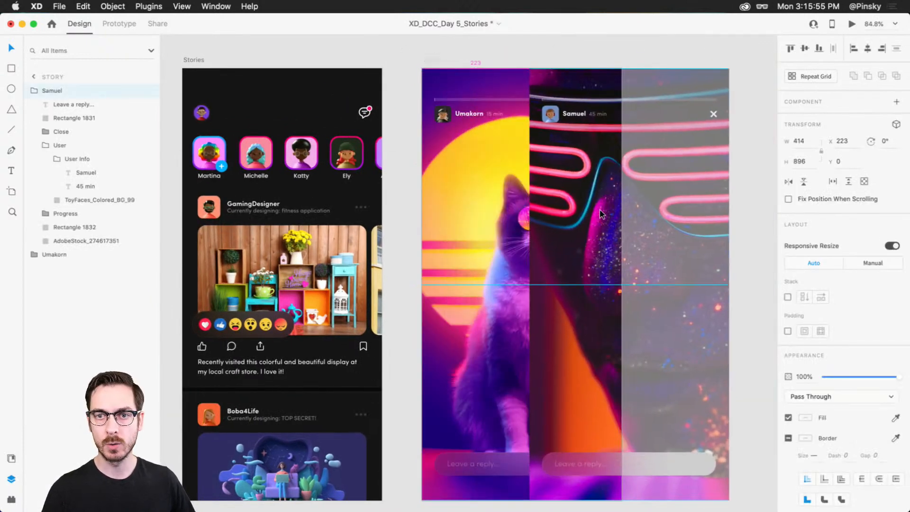
key("ctrl+super+Left")
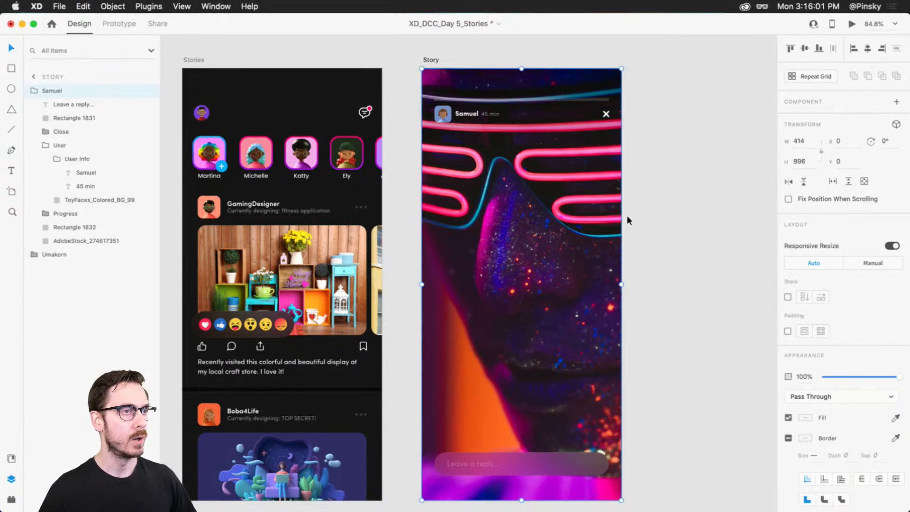
Collapse the second story group, turn on 3D Transforms for it and try out the 3D control on the canvas
left_click(35, 91)
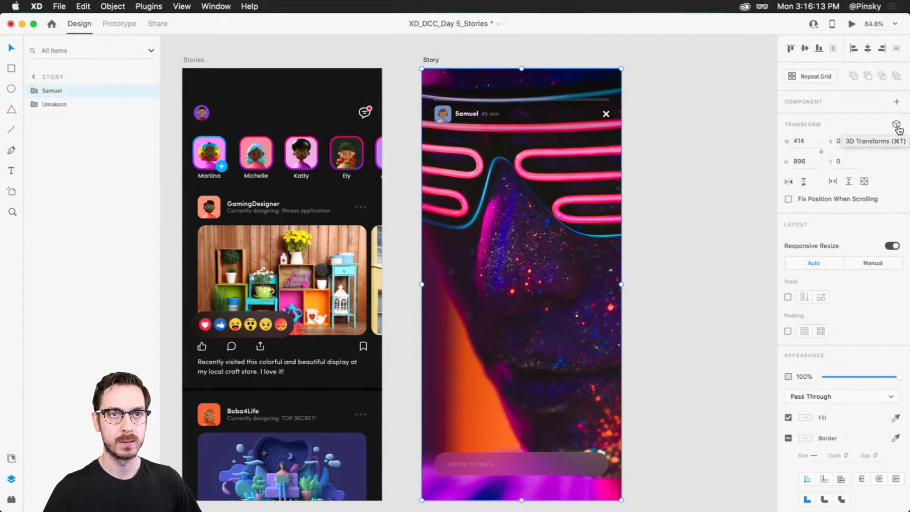
left_click(897, 125)
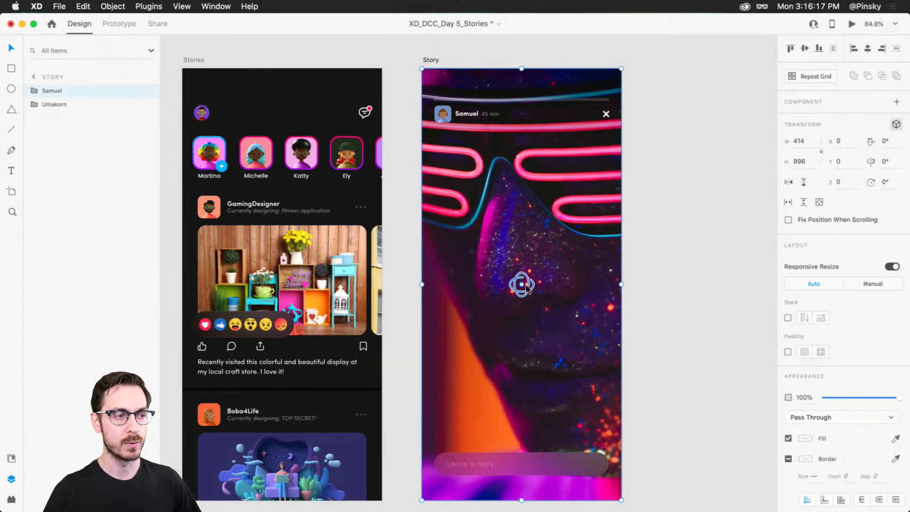
left_click_drag(522, 284, 544, 292)
key("super+z")
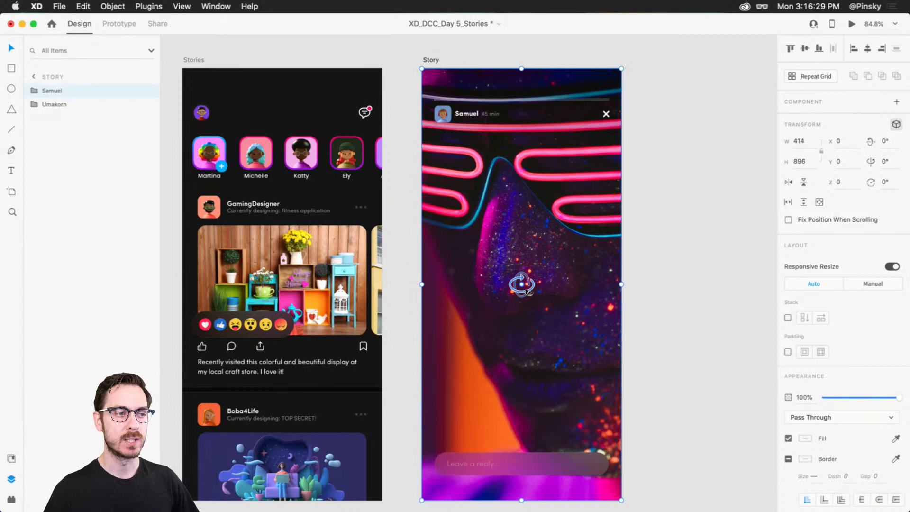
Rotate the second story group 75° around its vertical axis and set it against the Story artboard's right edge at Z -196.7
left_click_drag(529, 291, 606, 280)
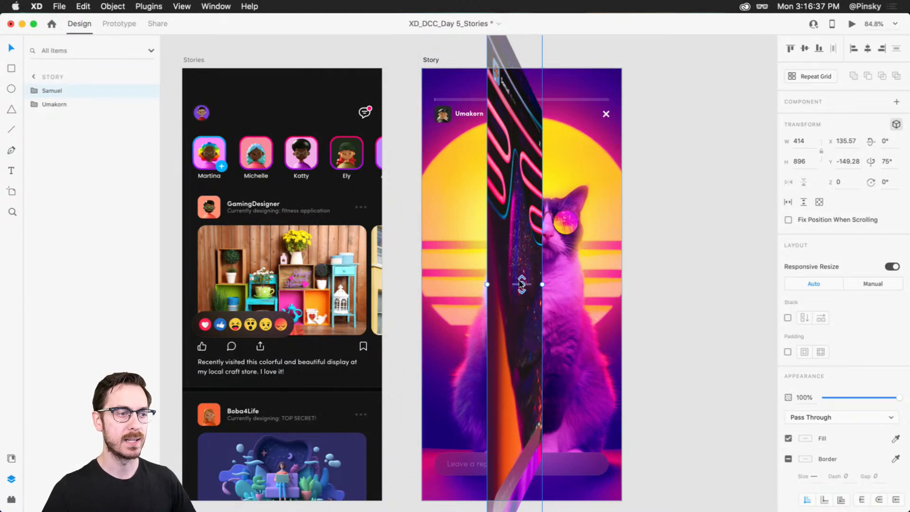
left_click_drag(528, 280, 648, 190)
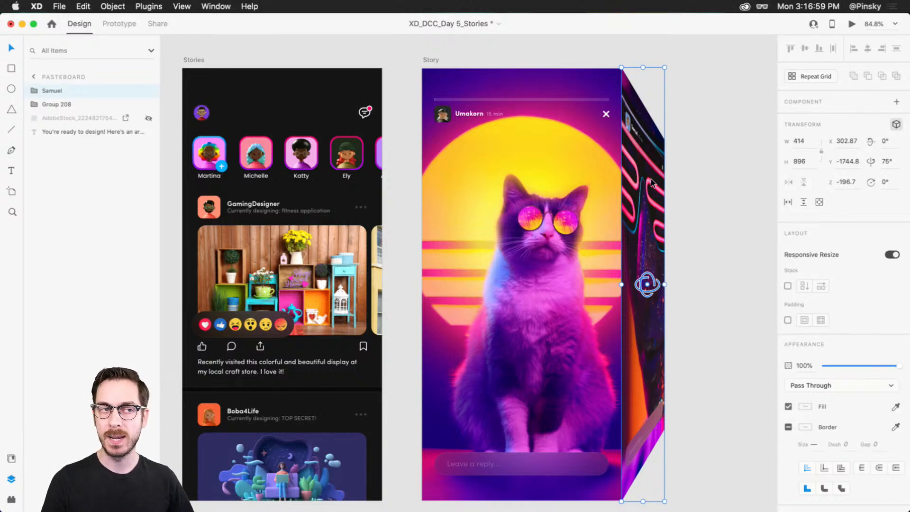
left_click(704, 171)
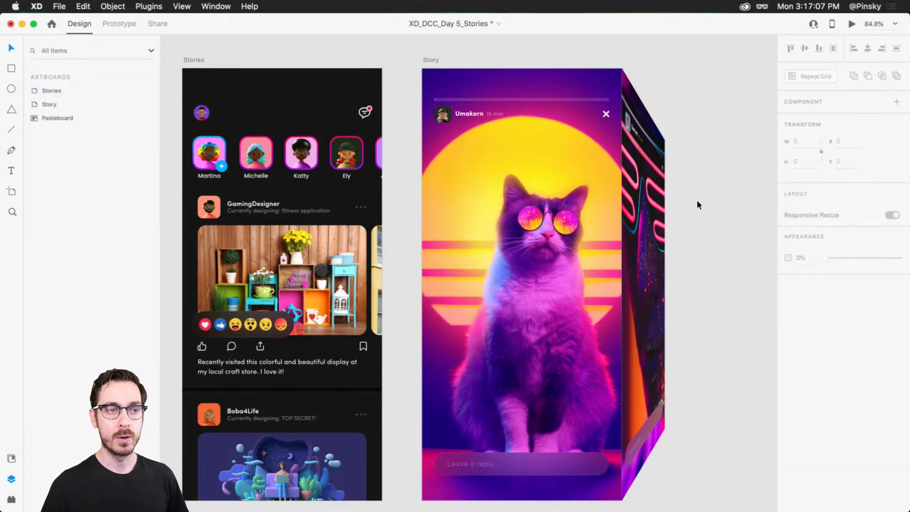
Group the two story groups on the Story artboard into a single group and name it Stories
left_click_drag(674, 143, 544, 210)
left_click_drag(564, 173, 534, 194)
key("super+z")
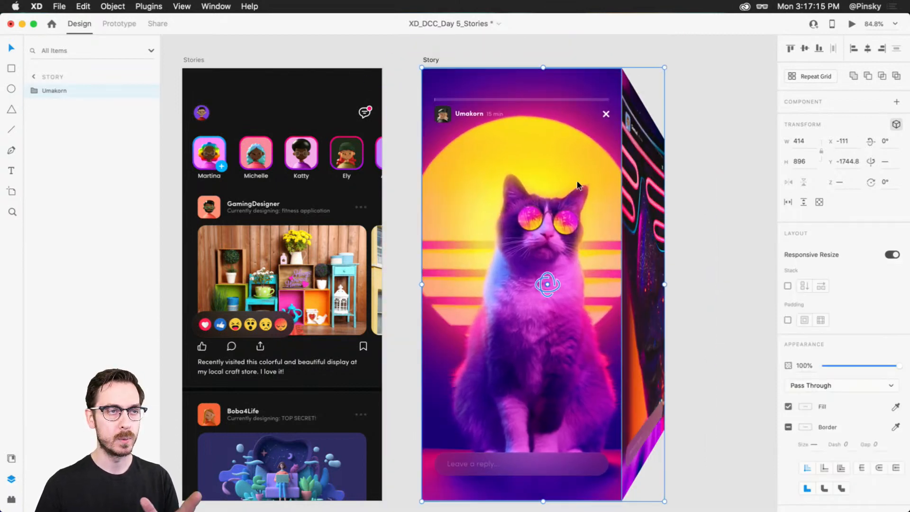
key("super+g")
left_click(35, 92)
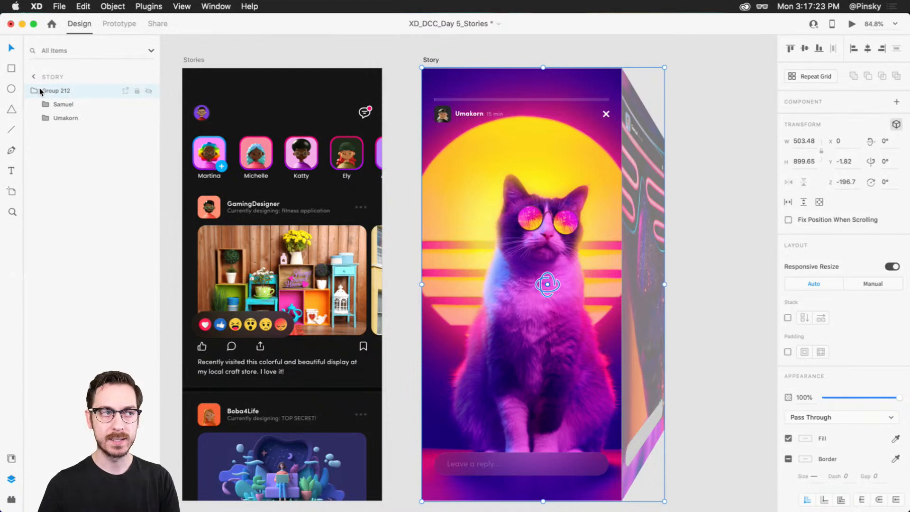
double_click(59, 91)
type("Stories")
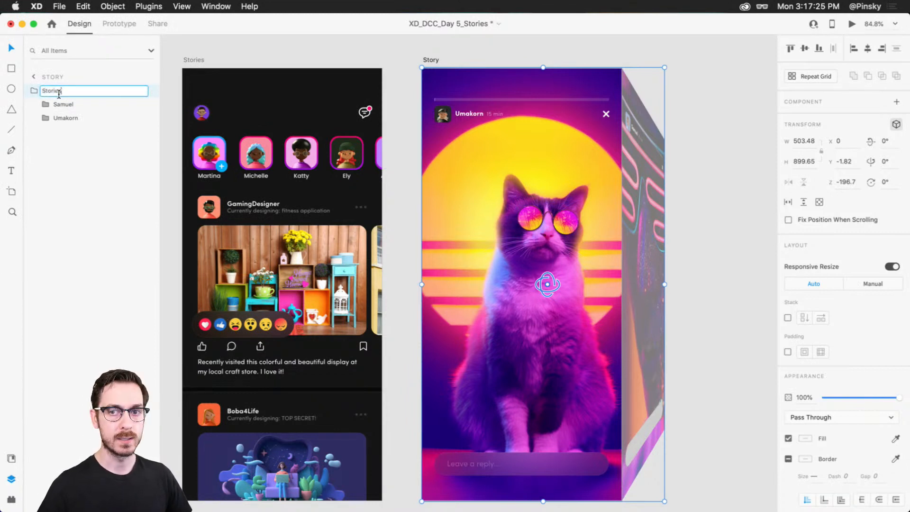
key("Return")
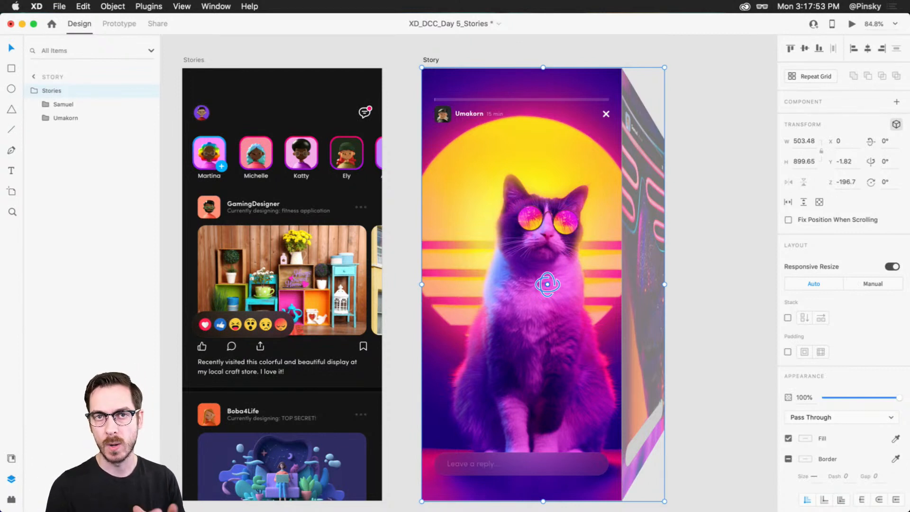
Duplicate the Story artboard to create the next prototype state beside it
left_click(658, 233)
left_click(554, 118)
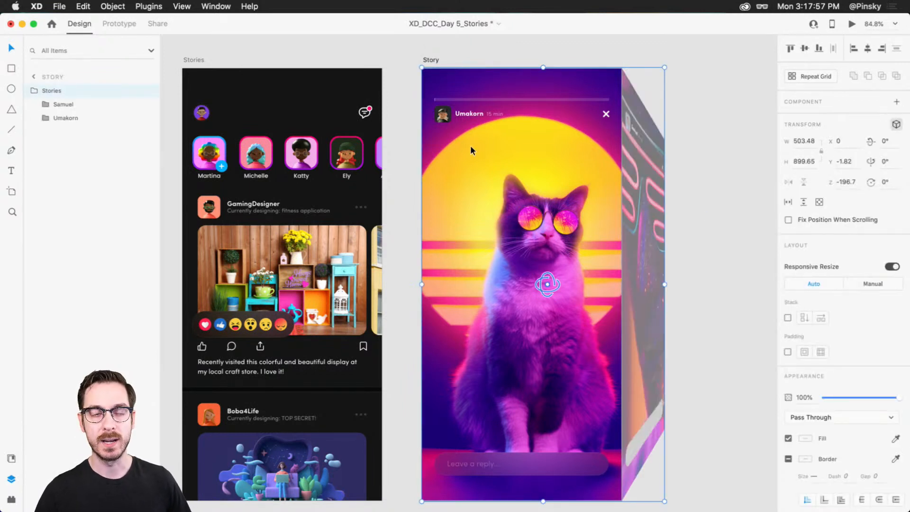
left_click(718, 132)
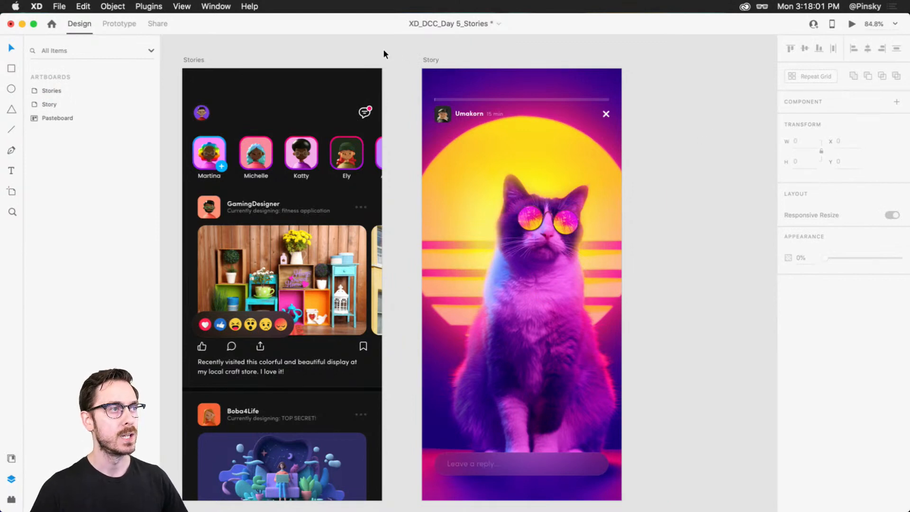
left_click(436, 58)
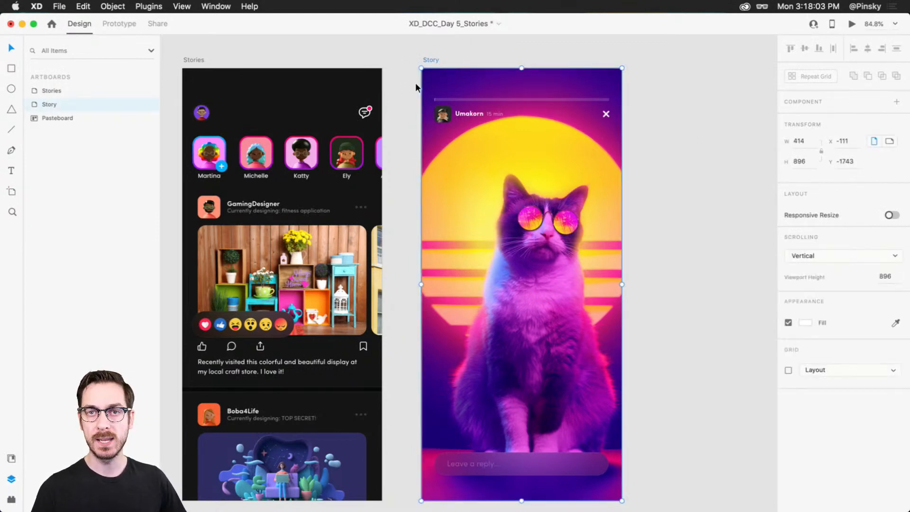
key("super+d")
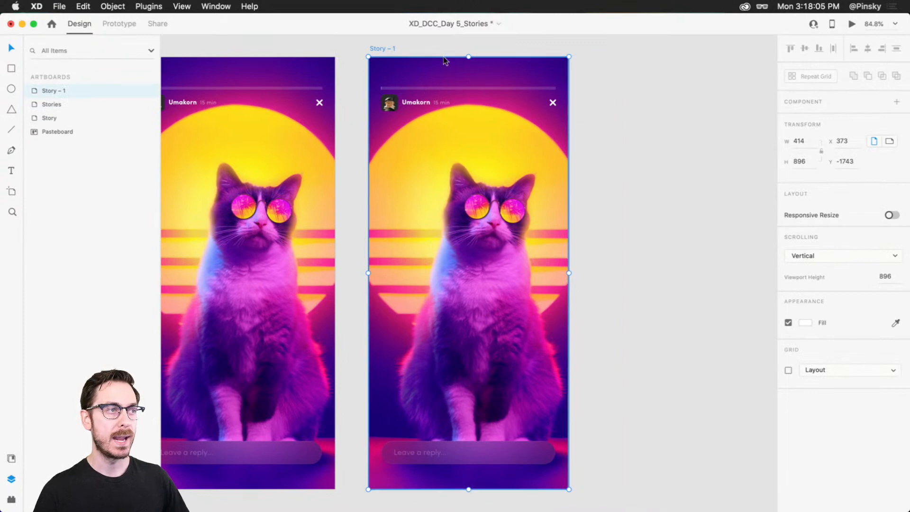
Stretch the Watched progress line on Story – 1 to 362.5 wide so it spans the full Not Watched bar
scroll(448, 56, "up", 5)
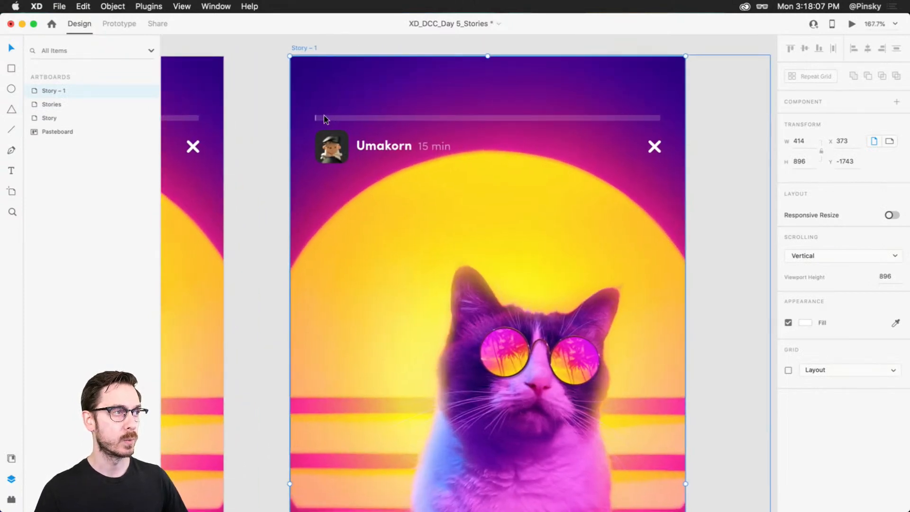
left_click(323, 116, "super")
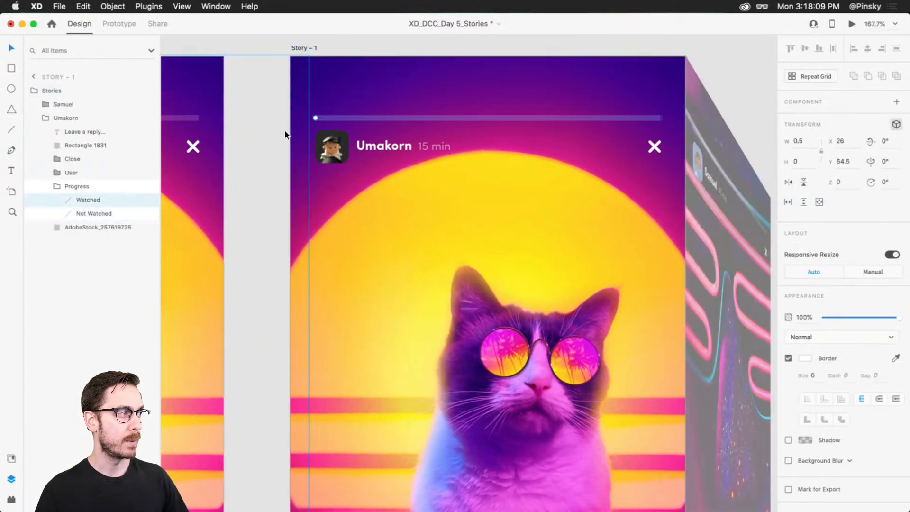
scroll(375, 70, "up", 5)
left_click_drag(250, 170, 622, 176)
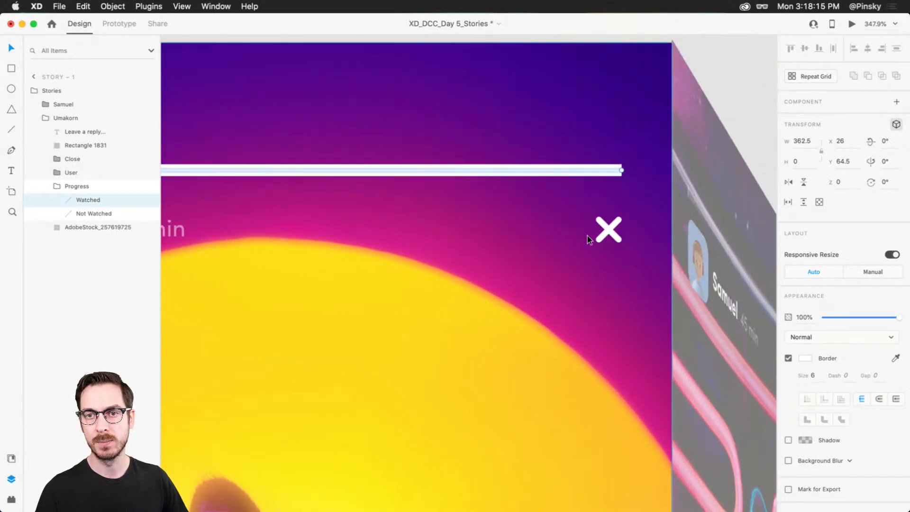
key("Escape")
scroll(588, 235, "down", 5)
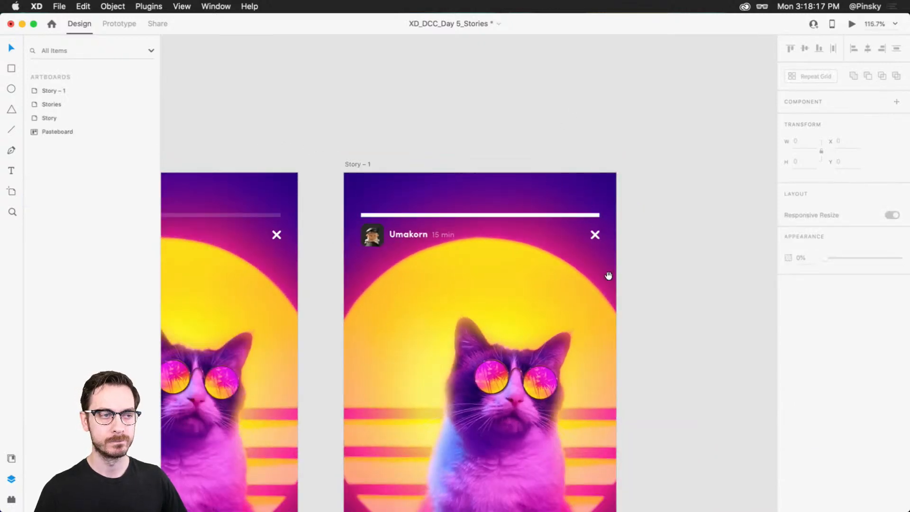
left_click_drag(606, 274, 587, 181)
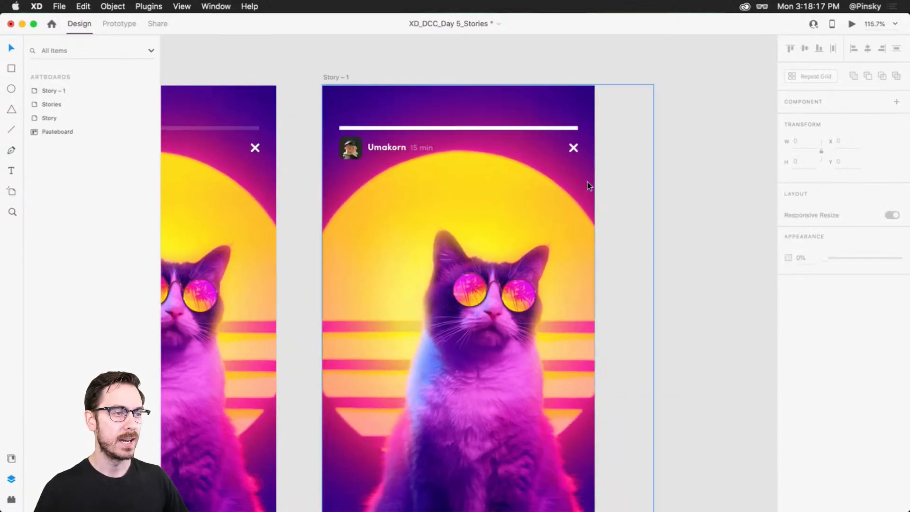
Duplicate the Story – 1 artboard for the state that shows the second story
left_click(333, 76)
key("super+d")
scroll(569, 185, "right", 6)
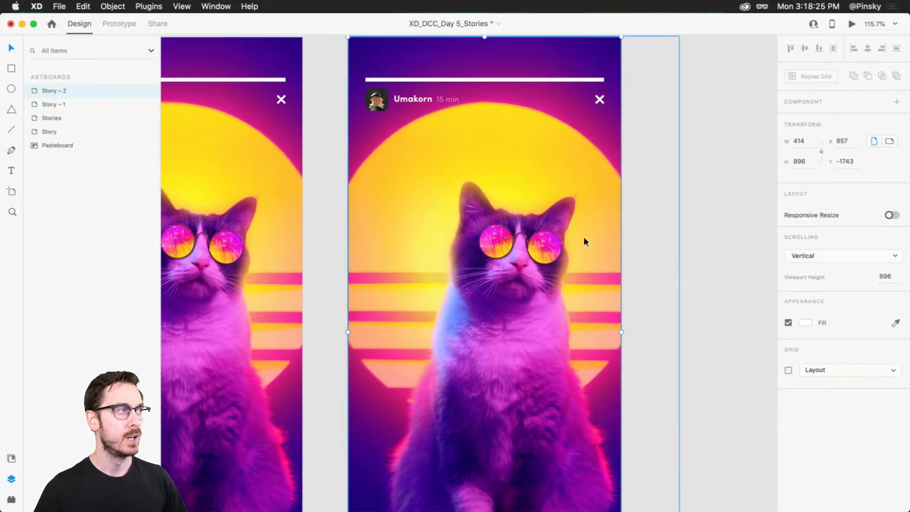
Rotate the Stories group on Story – 2 to -75° around its vertical axis and move it to X -65.5 so the second story fills the artboard
key("super+v")
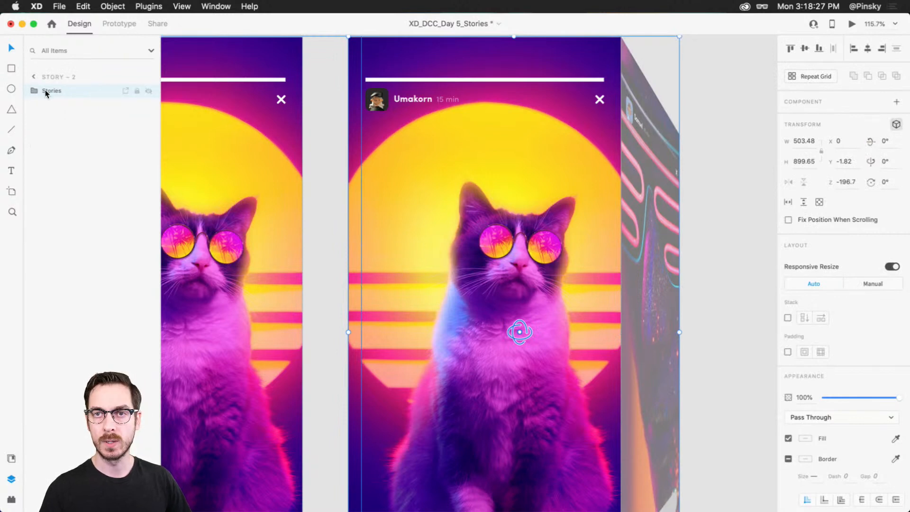
scroll(521, 313, "down", 5)
scroll(531, 284, "up", 5)
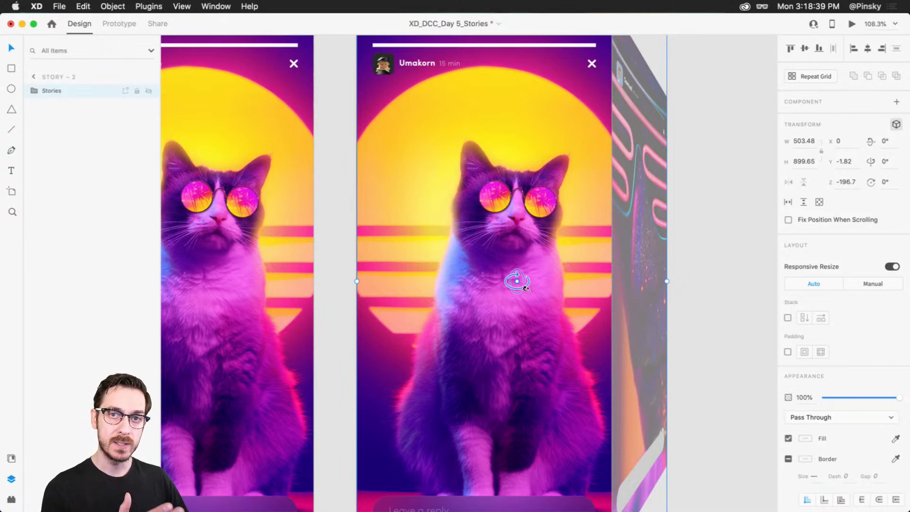
left_click_drag(525, 287, 403, 268)
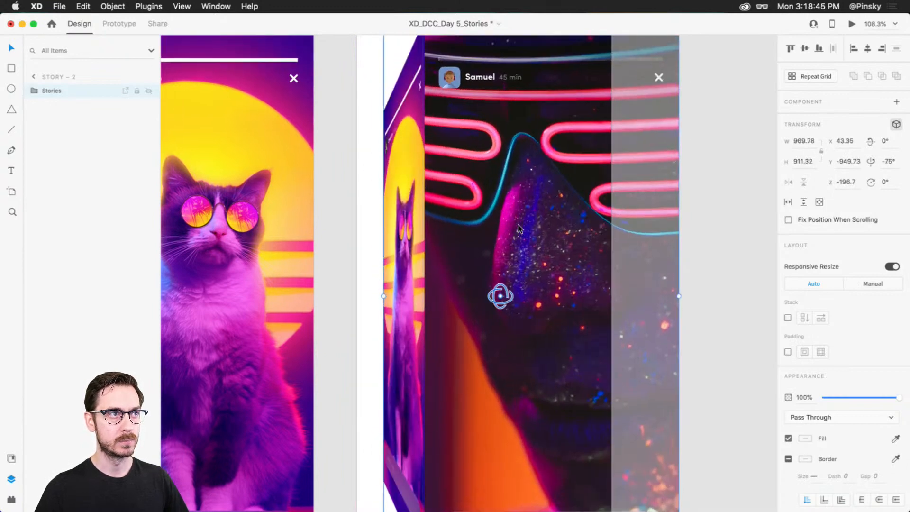
scroll(521, 227, "down", 3)
left_click_drag(524, 226, 474, 227)
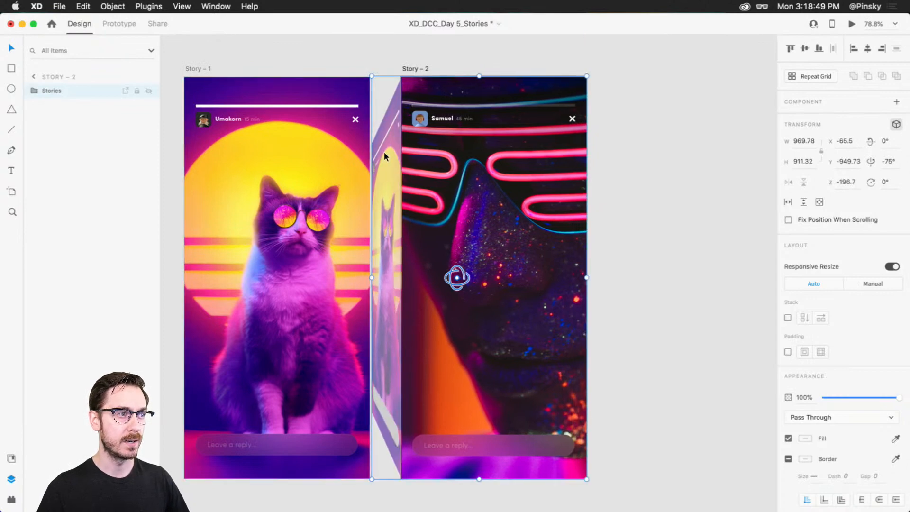
scroll(383, 153, "up", 5)
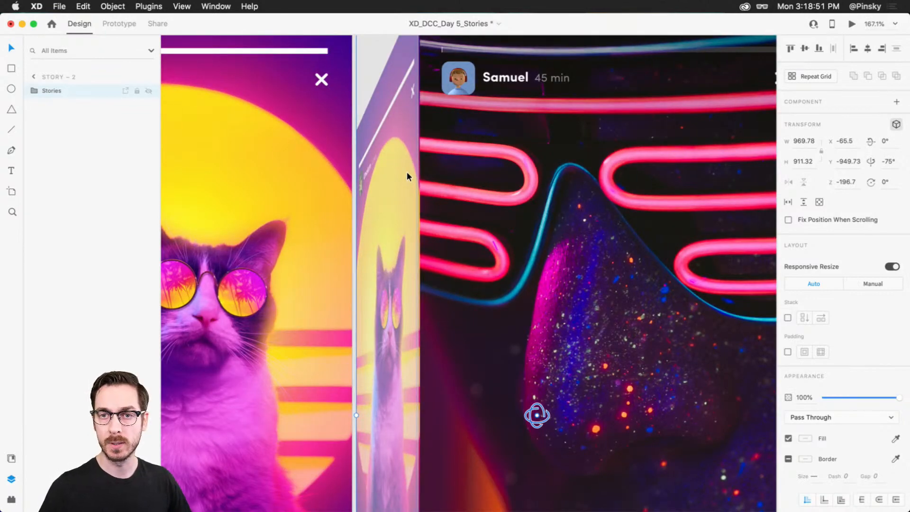
Nudge the first story's group inside Story – 2's Stories group sideways to X -66.5 to refine the cube edge
left_click(406, 172)
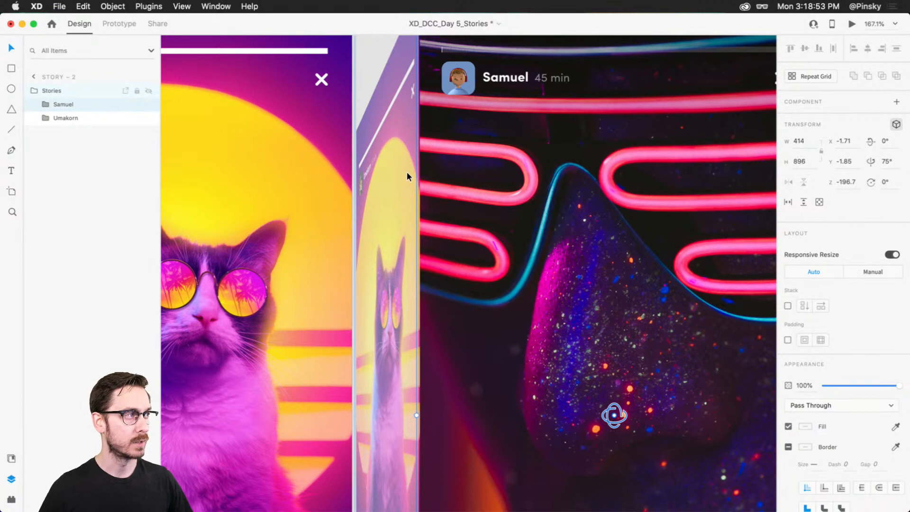
left_click(76, 120)
key("Left")
key("Left")
key("Right")
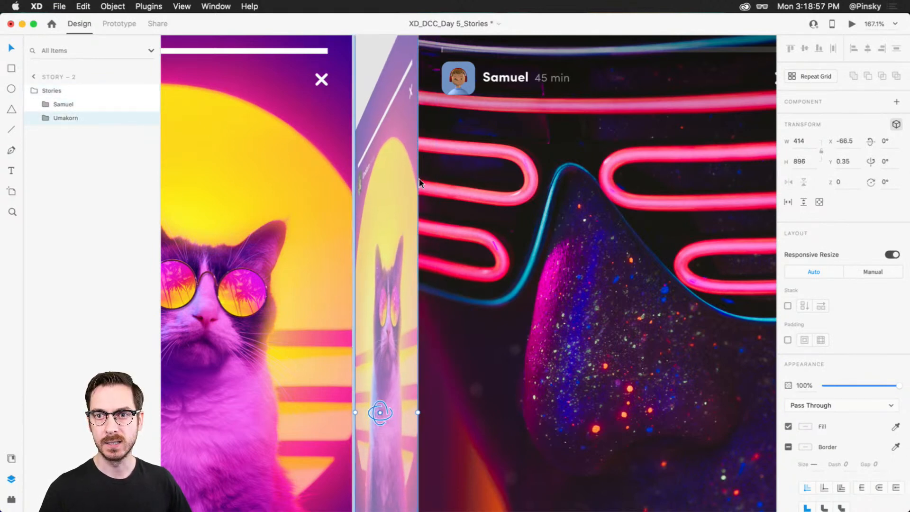
scroll(444, 189, "down", 5)
key("Escape")
scroll(596, 183, "down", 1)
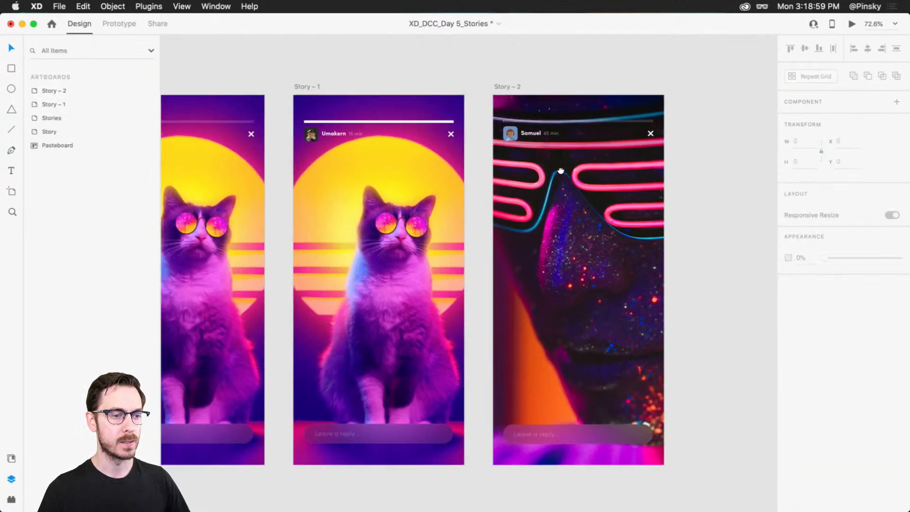
Duplicate the Story – 2 artboard for the second story's watched state
left_click(517, 88)
scroll(583, 99, "right", 2)
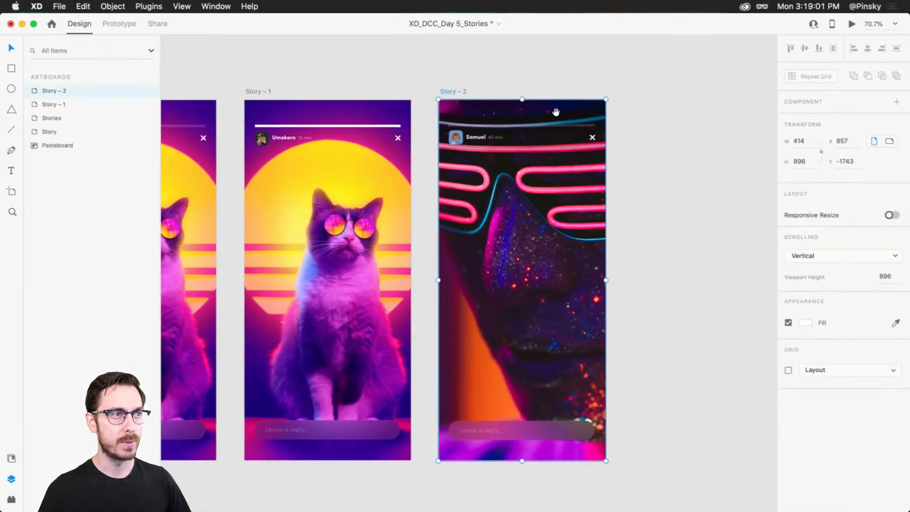
key("super+d")
scroll(615, 111, "right", 5)
Stretch the second story's Watched progress line on Story – 3 to about 362 wide across its full bar
scroll(545, 94, "up", 5)
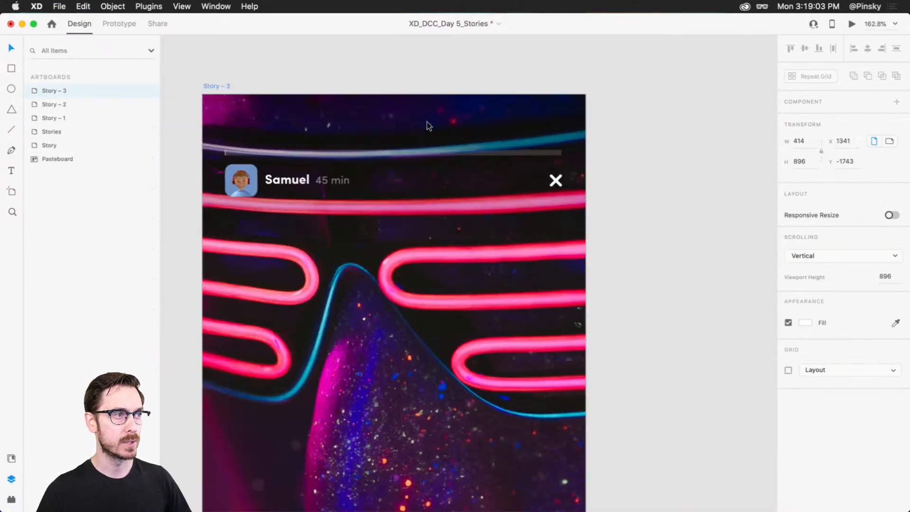
left_click(227, 151, "super")
scroll(228, 152, "up", 3)
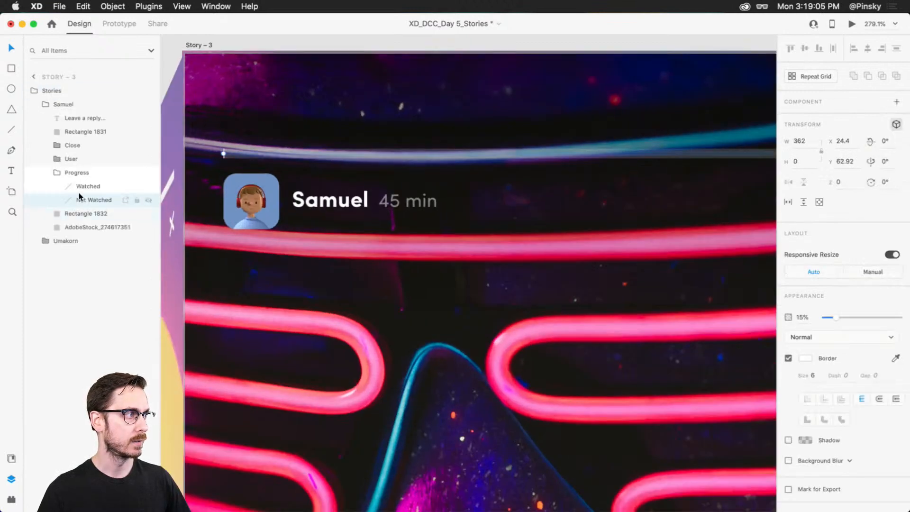
left_click(225, 151, "super")
left_click_drag(414, 163, 646, 159)
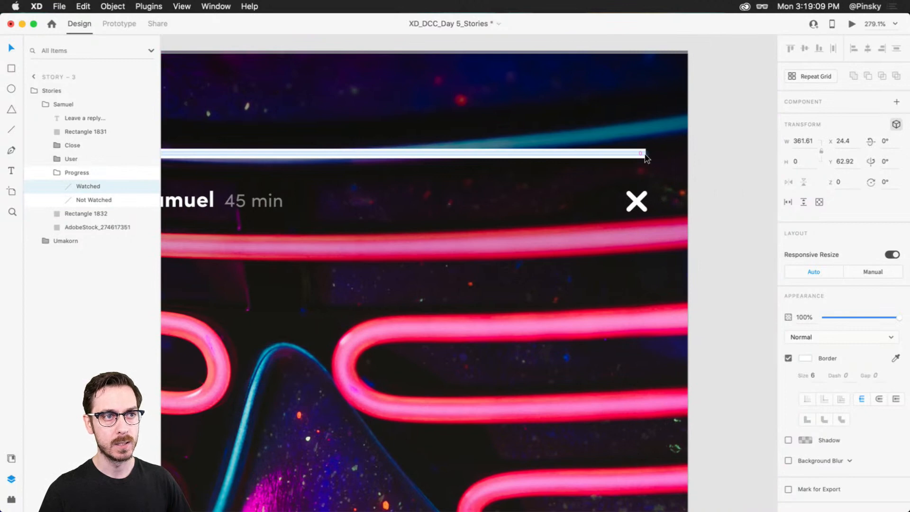
scroll(645, 159, "down", 4)
left_click(747, 195)
Switch to Prototype mode and connect the Story artboard to Story – 1
left_click_drag(481, 221, 655, 188)
scroll(444, 230, "down", 5)
left_click_drag(454, 258, 729, 215)
left_click_drag(447, 219, 386, 204)
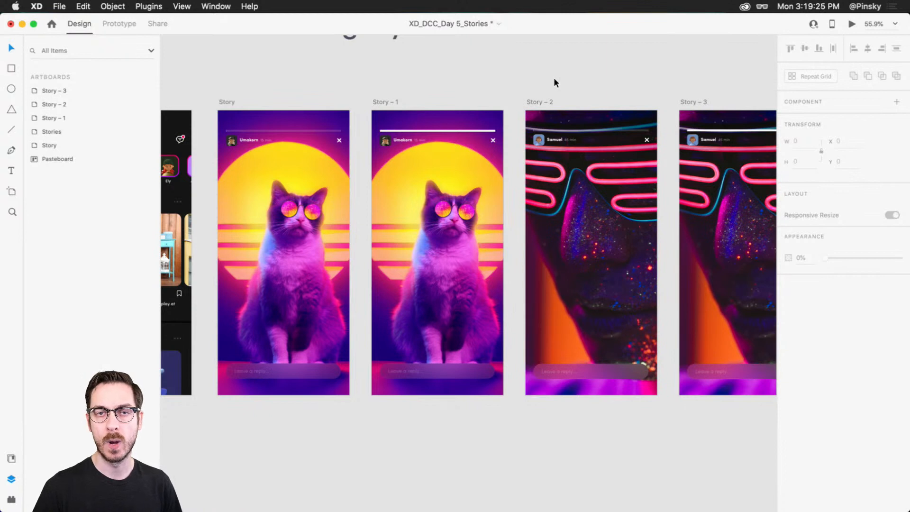
left_click(111, 24)
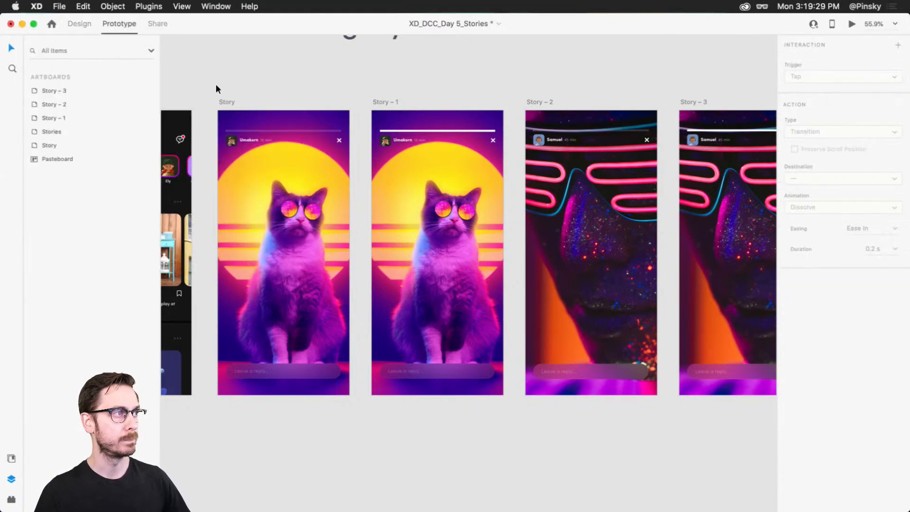
left_click(221, 102)
scroll(224, 97, "up", 5)
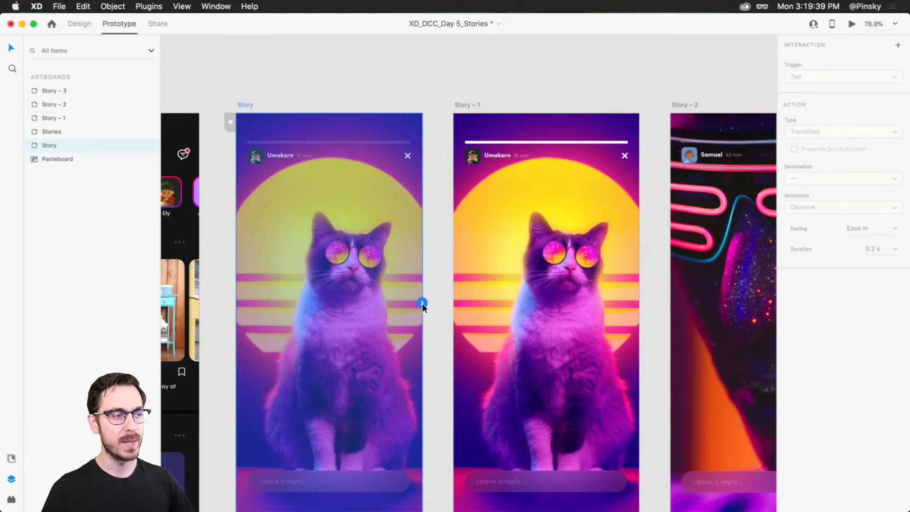
scroll(422, 304, "up", 5)
scroll(422, 304, "down", 5)
left_click_drag(421, 301, 485, 188)
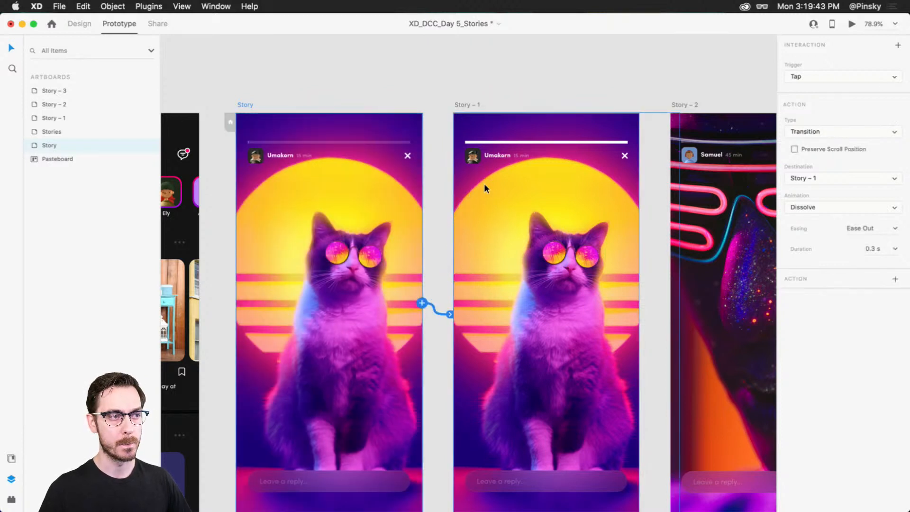
Set the Story to Story – 1 interaction to trigger on Time with a 0 s delay and use Auto-Animate
left_click(848, 76)
scroll(871, 80, "up", 4)
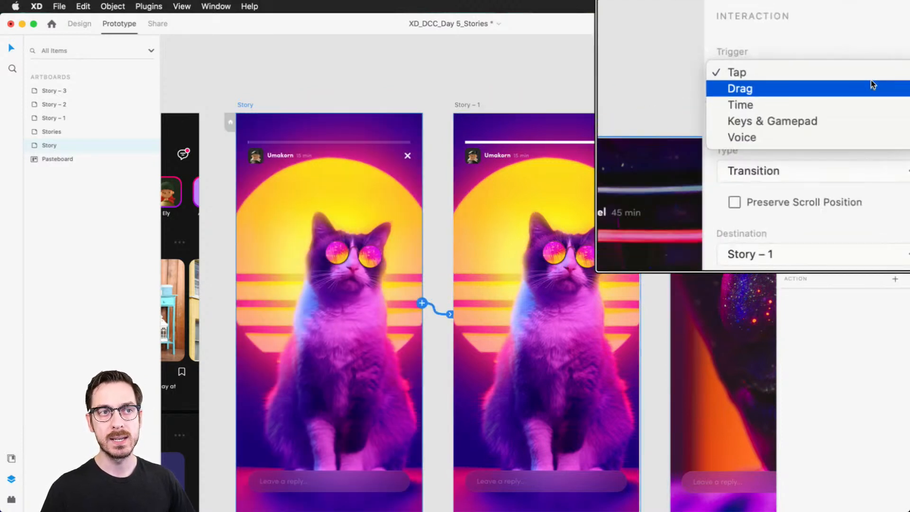
left_click(858, 98)
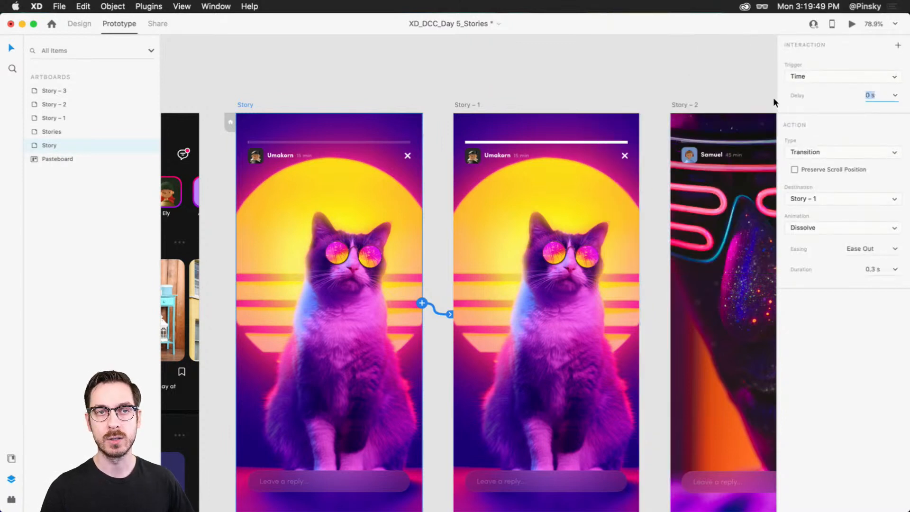
left_click(816, 155)
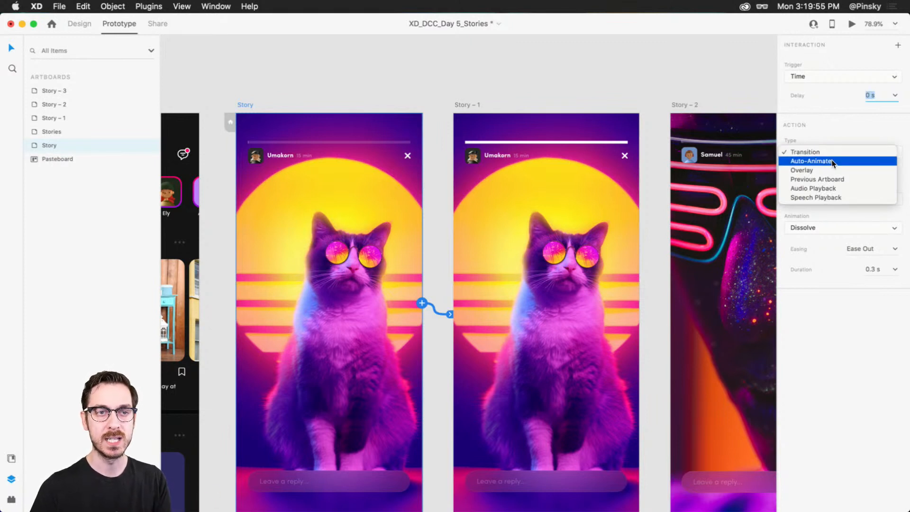
left_click(833, 162)
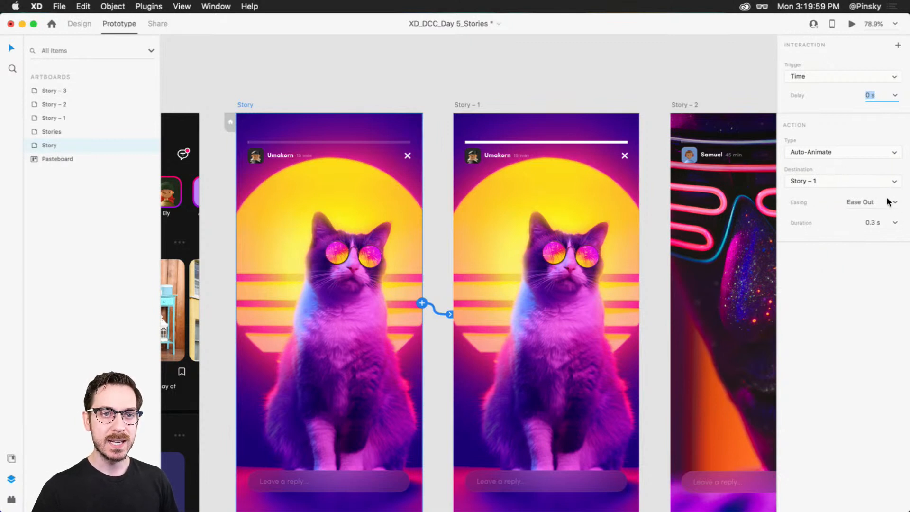
Set the Story to Story – 1 animation's easing to None and its duration to 4 s
left_click(830, 202)
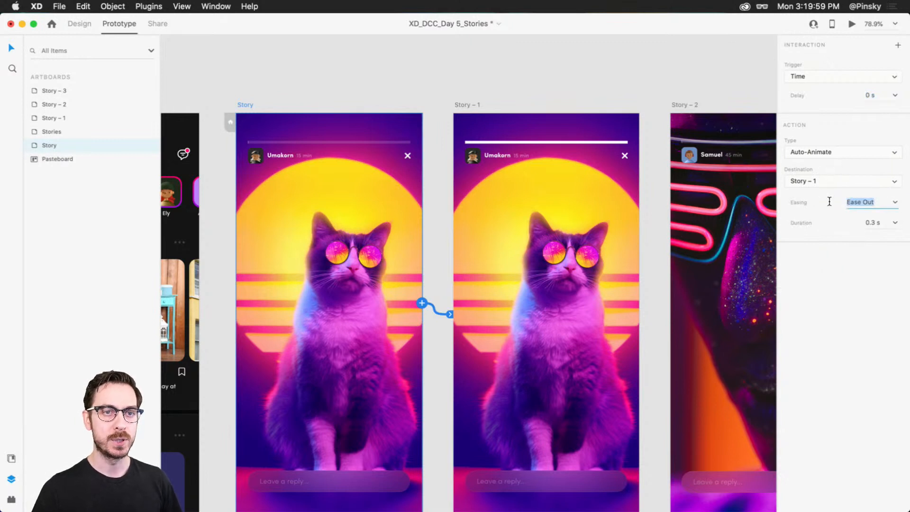
left_click(894, 202)
left_click(883, 212)
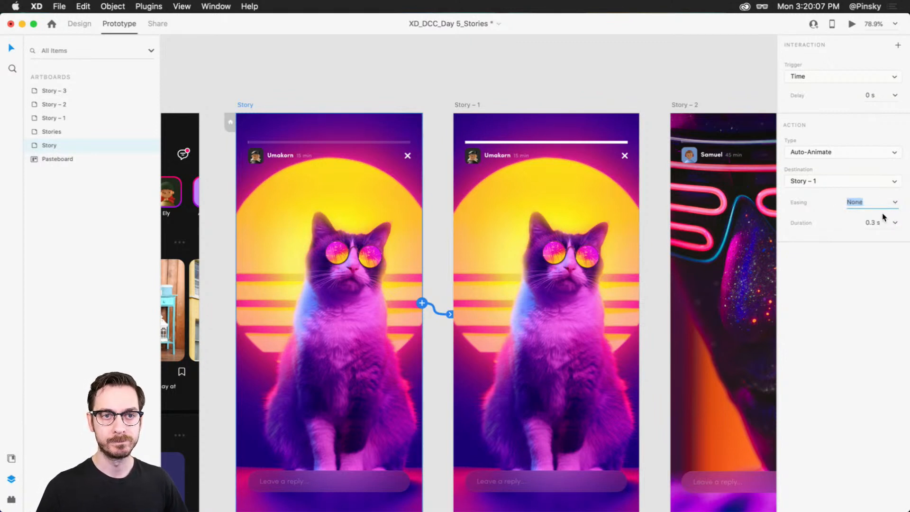
key("Tab")
type("4")
key("Return")
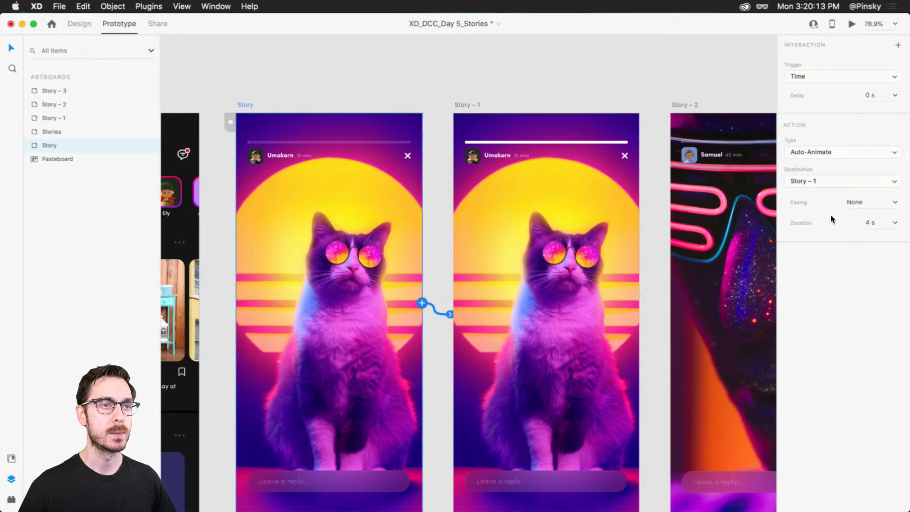
Connect Story – 2 to Story – 3 with the same time-triggered Auto-Animate, no easing and a 4 s duration
scroll(620, 197, "right", 8)
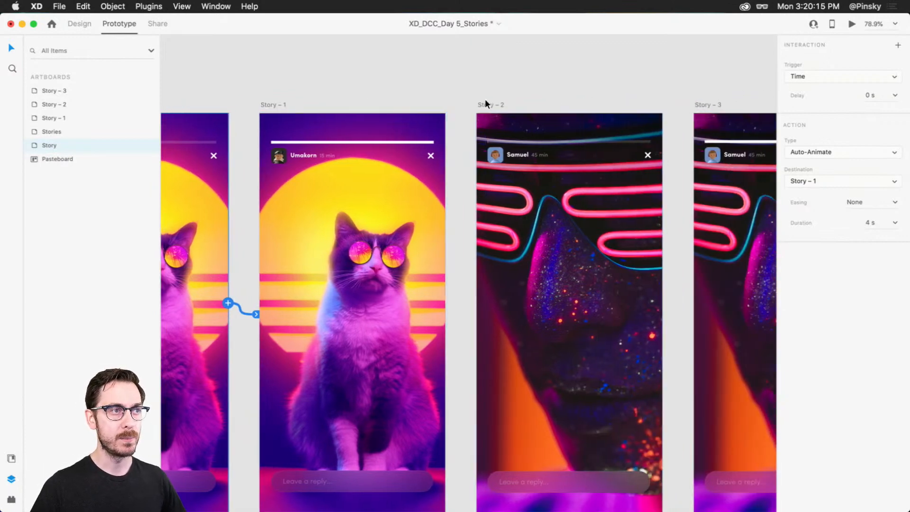
left_click(484, 102)
scroll(485, 100, "right", 5)
scroll(486, 101, "down", 2)
left_click_drag(531, 244, 581, 265)
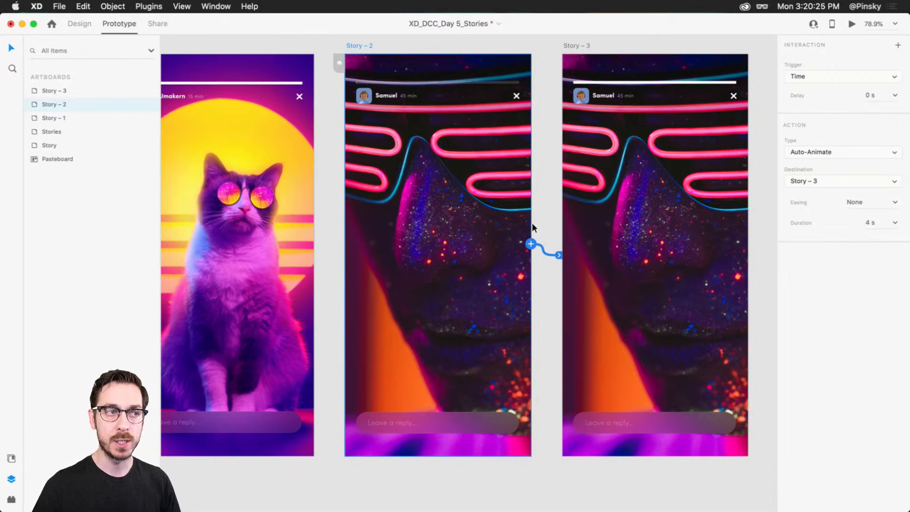
Connect Story – 1 to Story – 2 with a time-triggered Auto-Animate
scroll(529, 221, "left", 5)
scroll(526, 221, "down", 1)
scroll(411, 81, "up", 1)
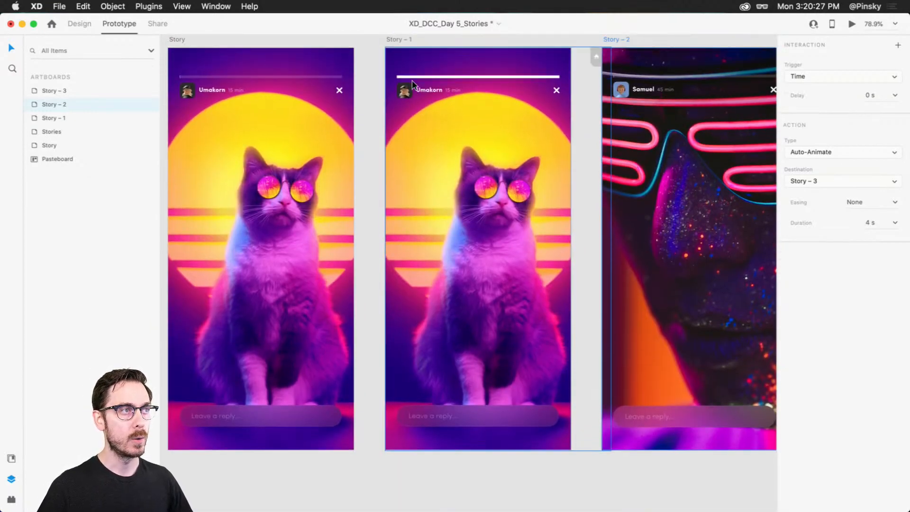
left_click(404, 49)
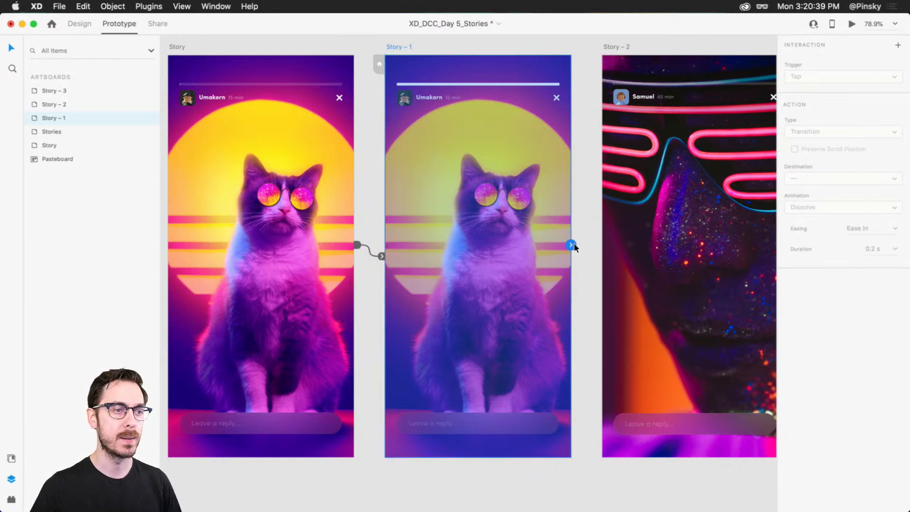
left_click_drag(572, 243, 641, 166)
scroll(641, 189, "right", 5)
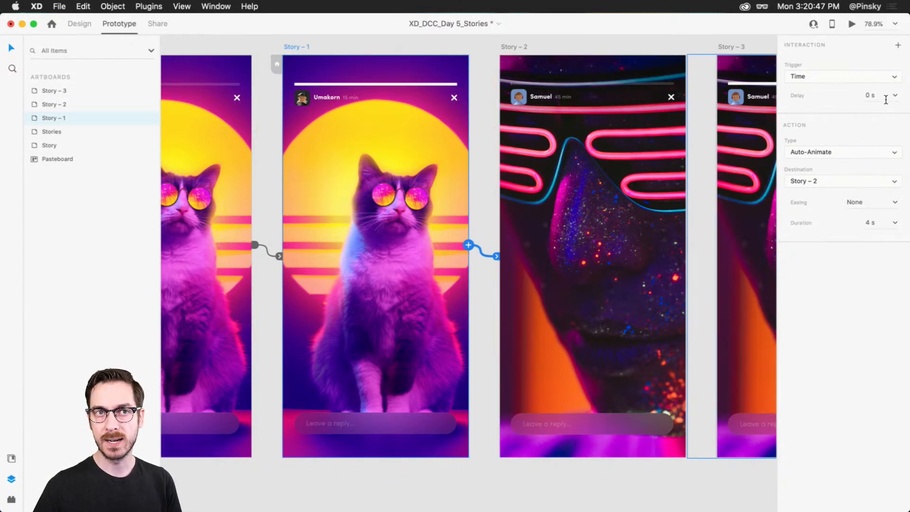
Set the Story – 1 to Story – 2 animation's easing to Ease In-Out and its duration to 0.6 s
left_click(894, 202)
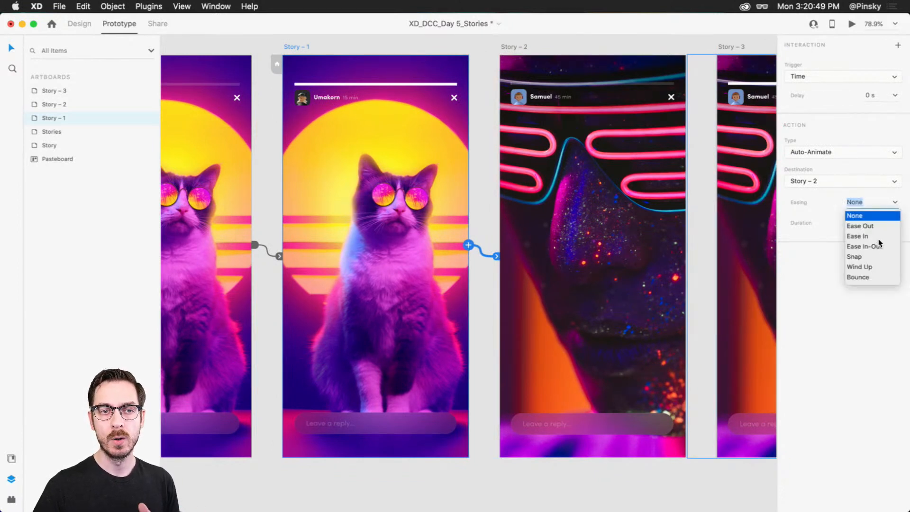
left_click(878, 246)
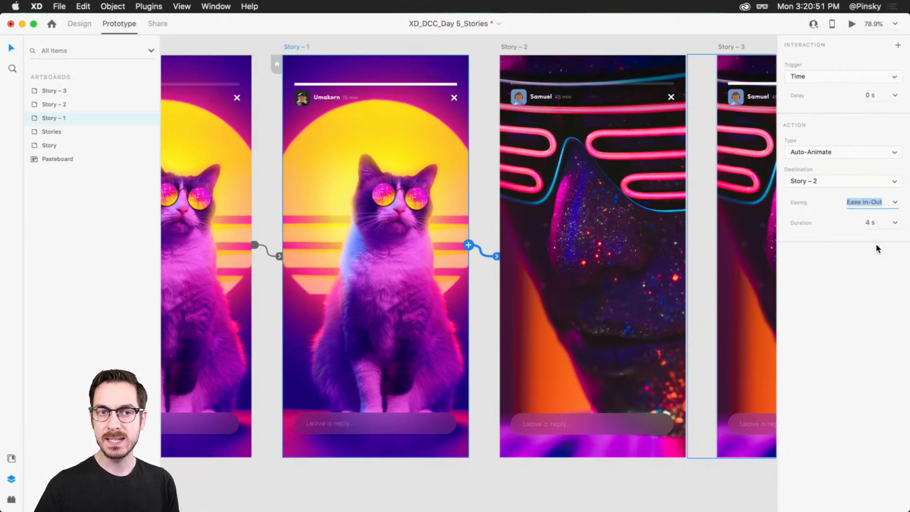
left_click(895, 223)
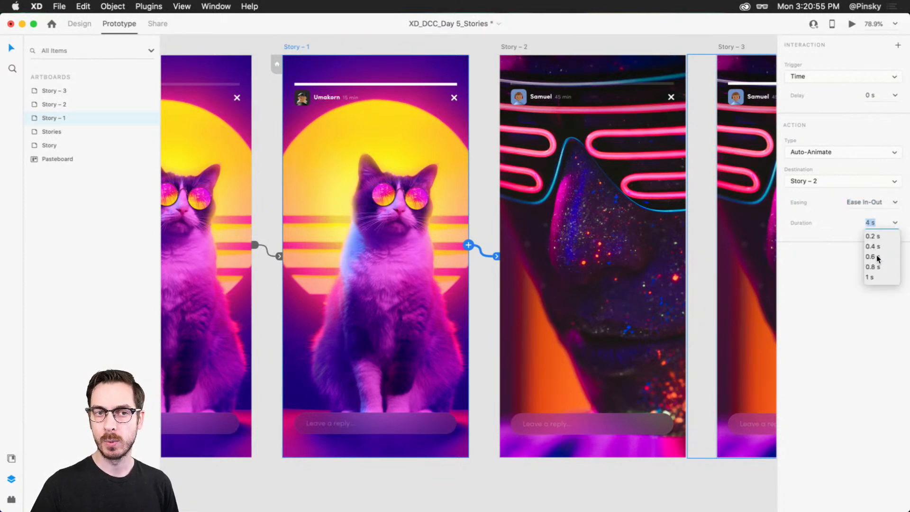
left_click(876, 257)
scroll(585, 204, "left", 3)
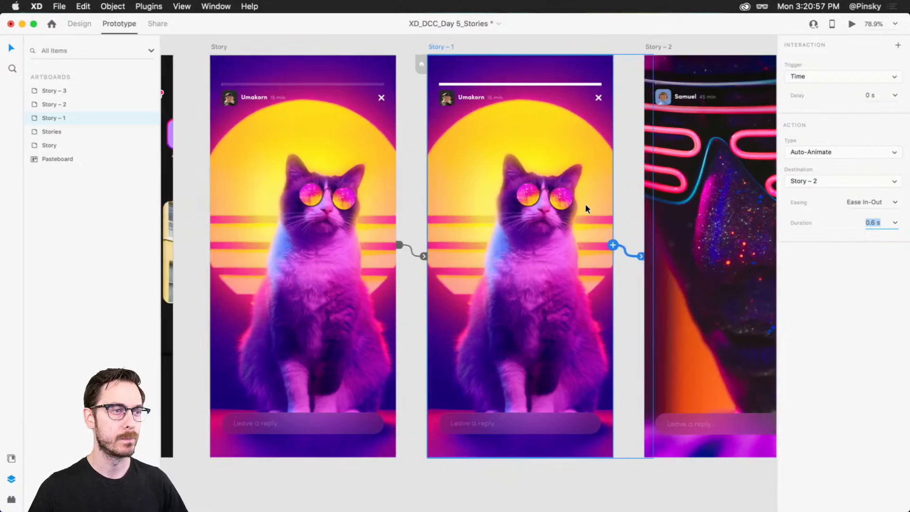
Select the Story artboard in Design mode and preview the timed story sequence from it
scroll(456, 186, "left", 1)
scroll(454, 189, "down", 1)
left_click(455, 176)
left_click(76, 24)
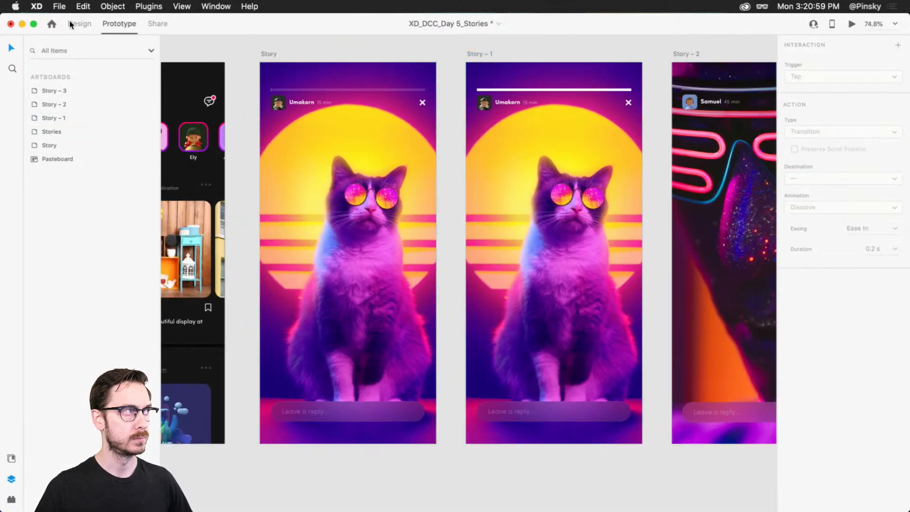
left_click(270, 52)
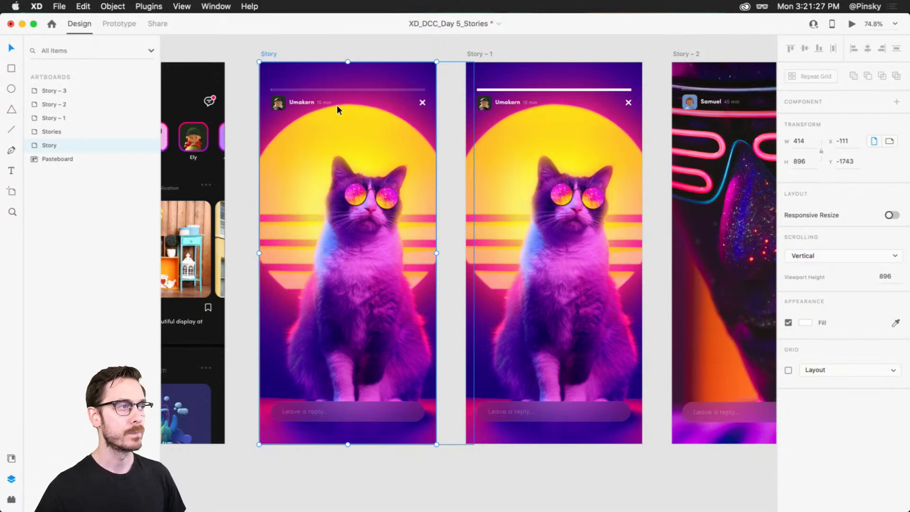
left_click(853, 25)
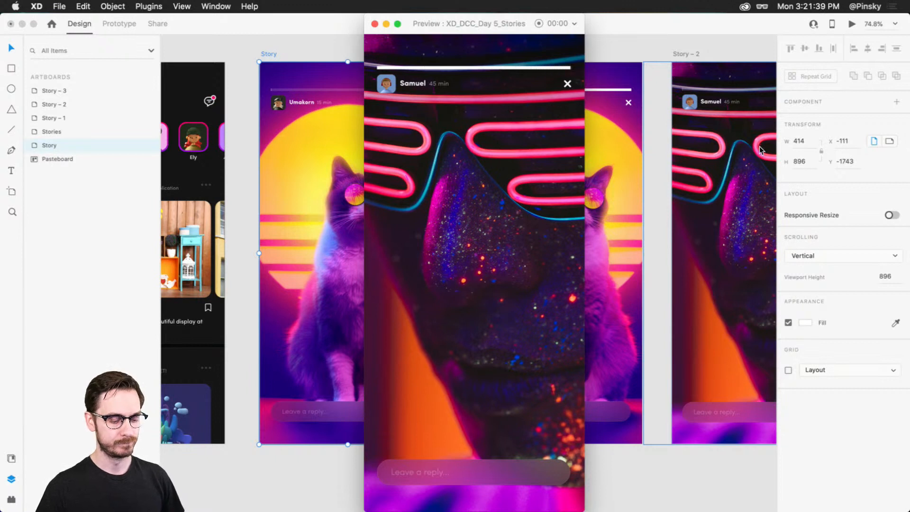
left_click(646, 112)
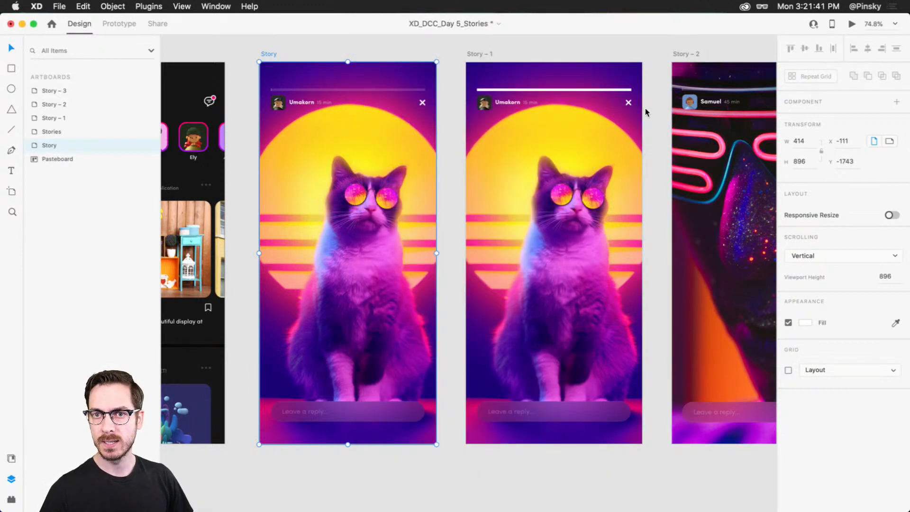
Try Drag as the trigger from Story – 1 to Story – 2 and test the cube rotation in the preview
left_click(475, 54)
scroll(531, 92, "right", 3)
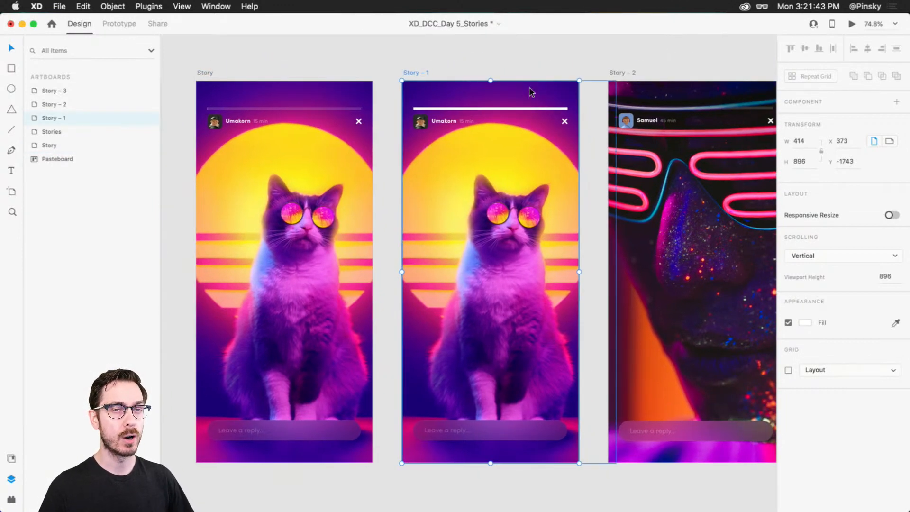
key("super+2")
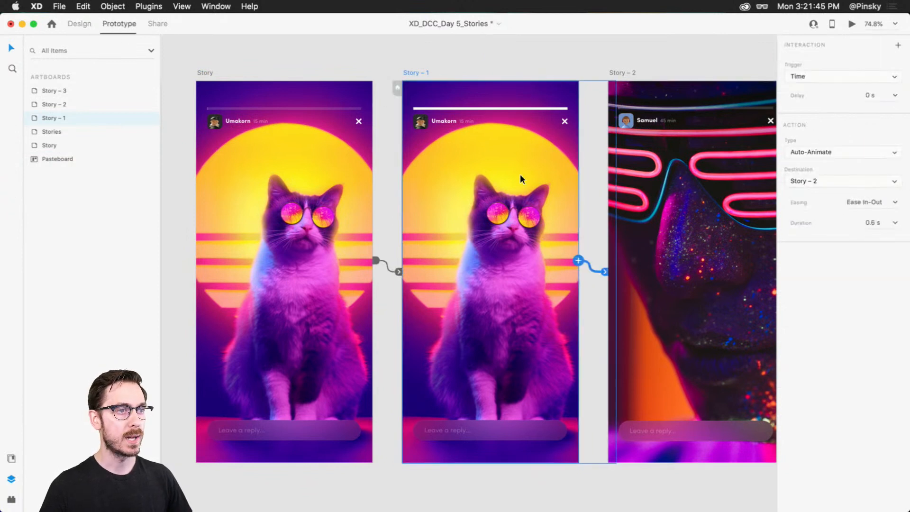
left_click(812, 81)
left_click(814, 67)
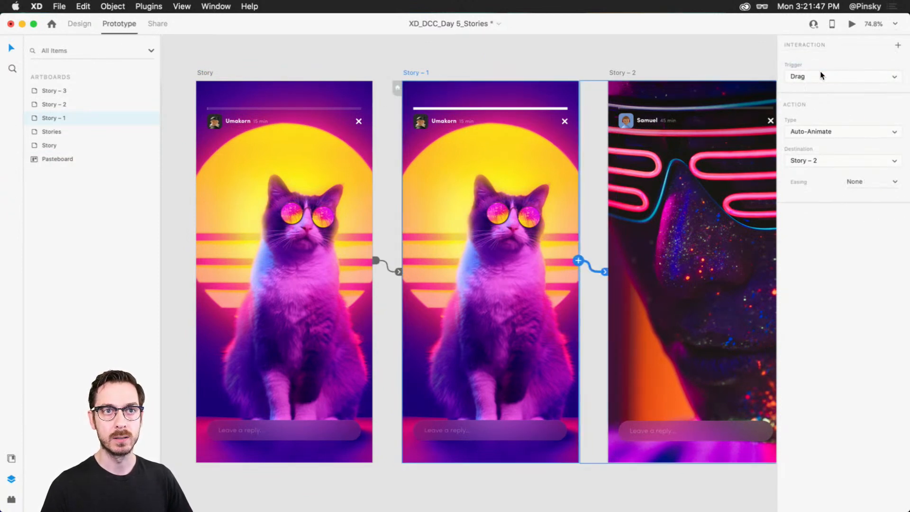
left_click_drag(560, 220, 489, 184)
key("super+w")
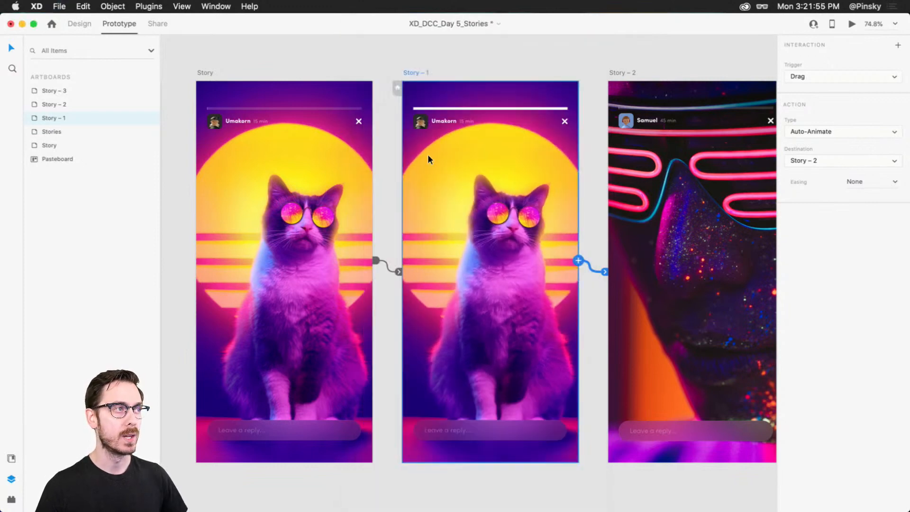
Select the Story, Story – 1, Story – 2 and Story – 3 artboards in Design mode and change their fill to black
scroll(223, 83, "down", 3)
left_click_drag(202, 61, 693, 318)
left_click(79, 23)
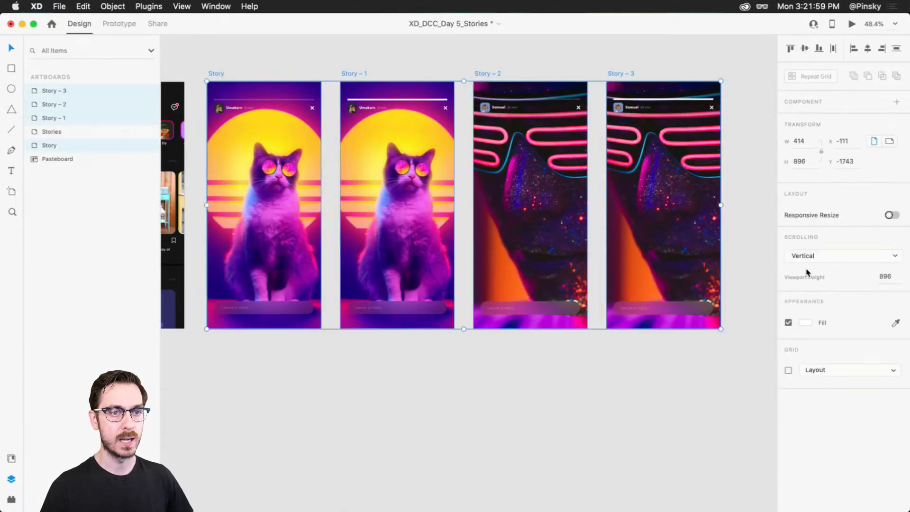
left_click(806, 322)
left_click(711, 311)
left_click(612, 384)
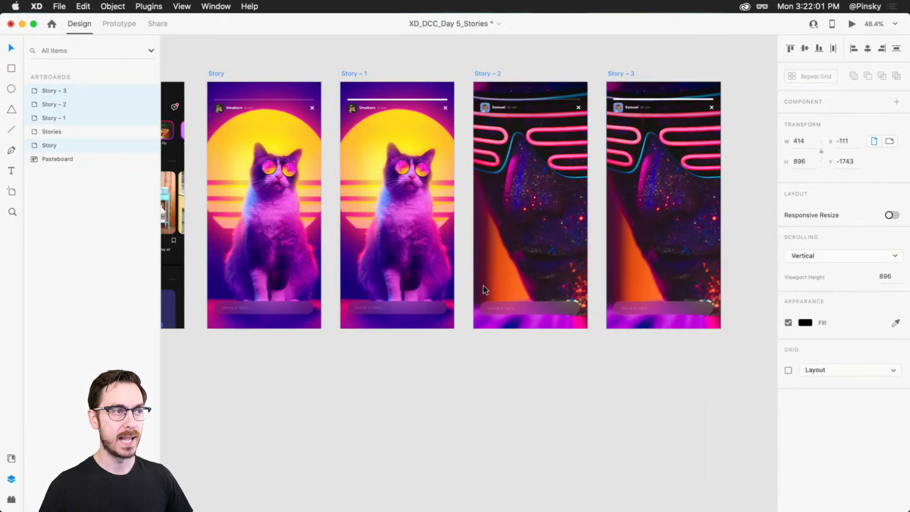
Preview Story – 1 and swipe sideways to check the cube rotation against the black artboard background
left_click(437, 154)
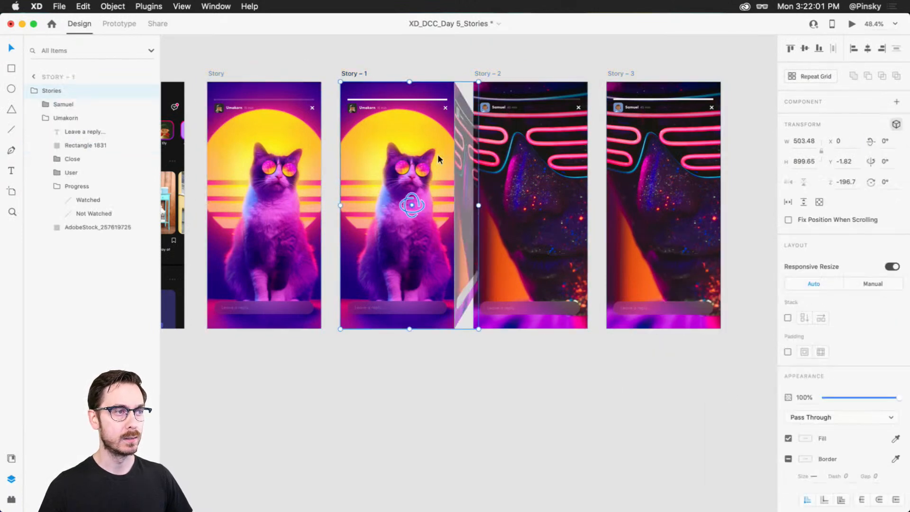
left_click(852, 24)
left_click_drag(563, 214, 425, 220)
left_click(374, 23)
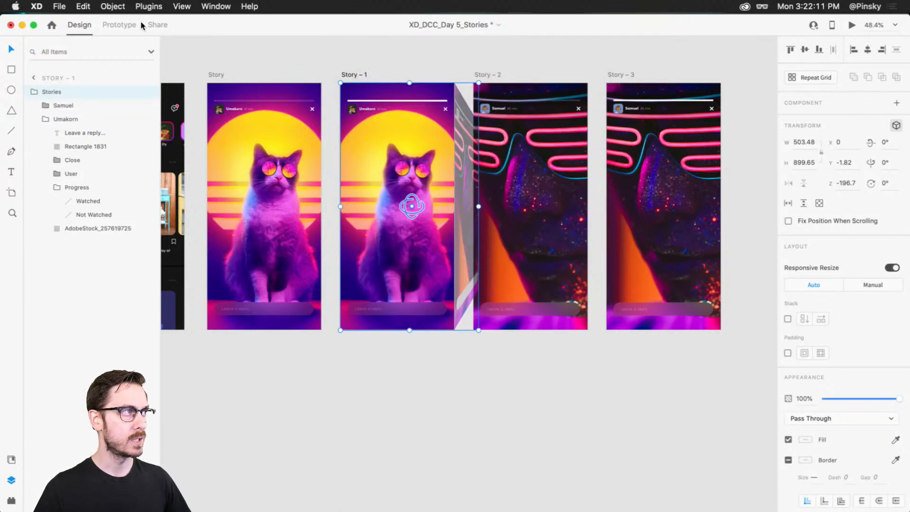
Return to Prototype mode and set the Story – 1 to Story – 2 interaction's trigger back to Time
left_click(119, 25)
left_click(358, 75)
left_click(868, 77)
left_click(830, 86)
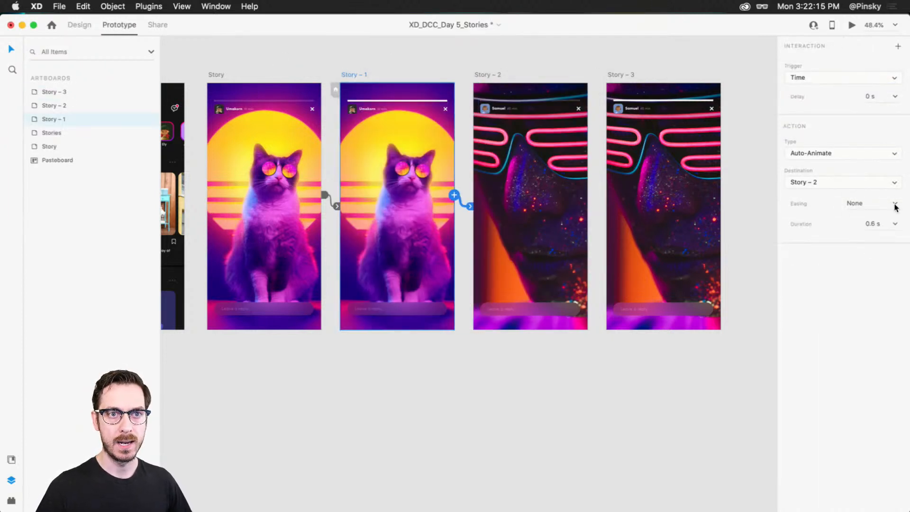
left_click(590, 76)
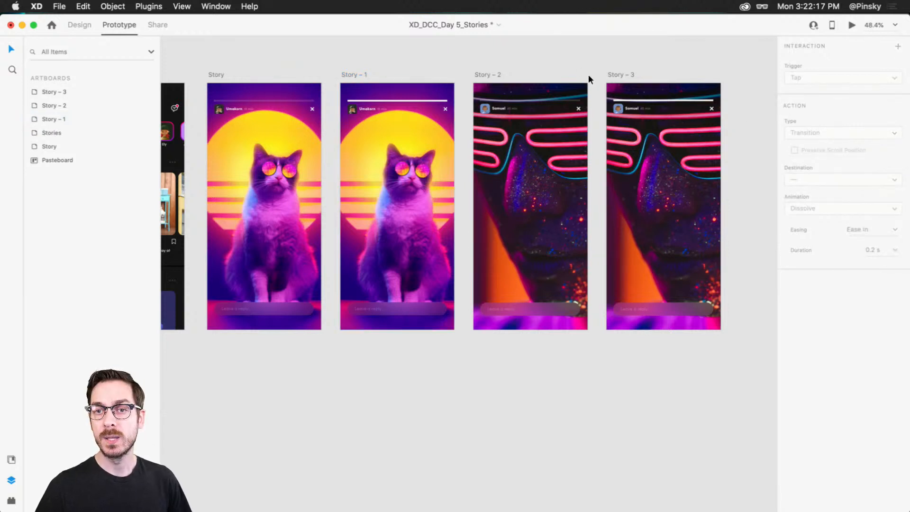
Connect Story – 3 back to the Story artboard with a time-triggered Auto-Animate so the stories loop
left_click(620, 74)
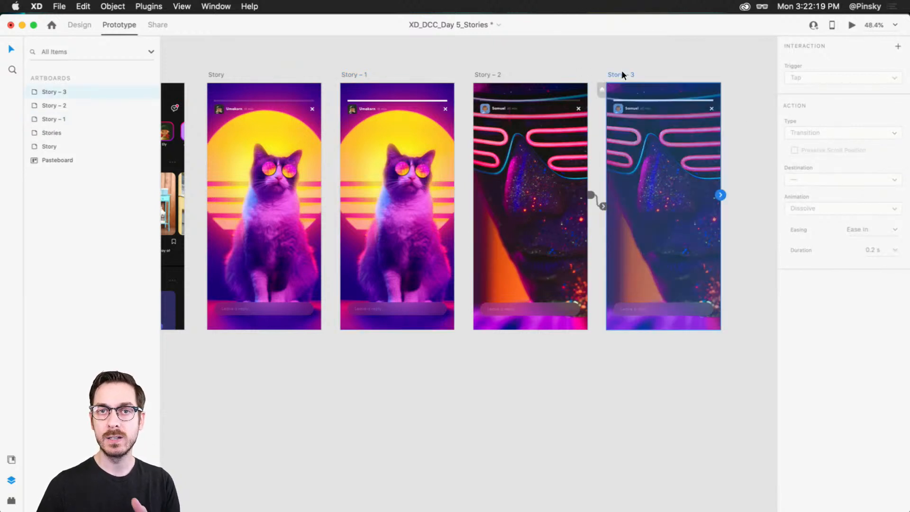
left_click(71, 23)
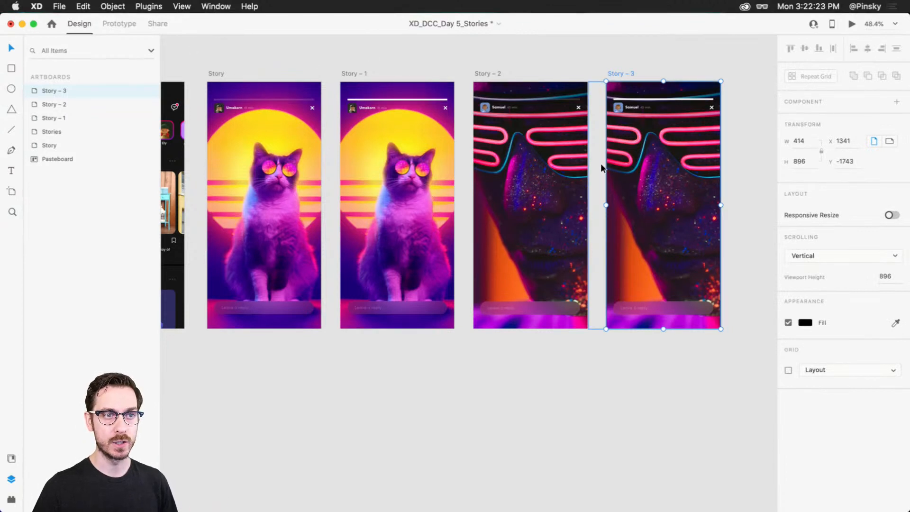
left_click(119, 24)
left_click_drag(720, 194, 261, 216)
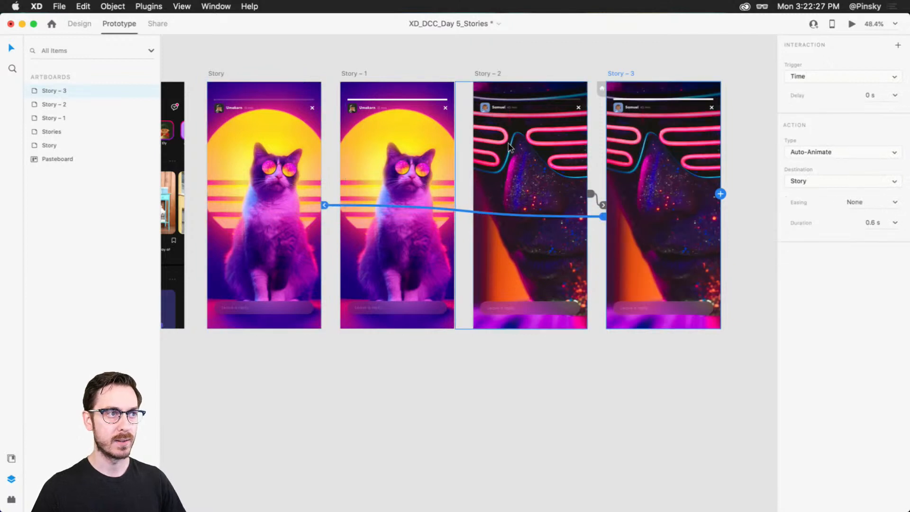
Preview the prototype from Story – 2 to check the loop back to the first story
left_click(552, 125)
key("super+Return")
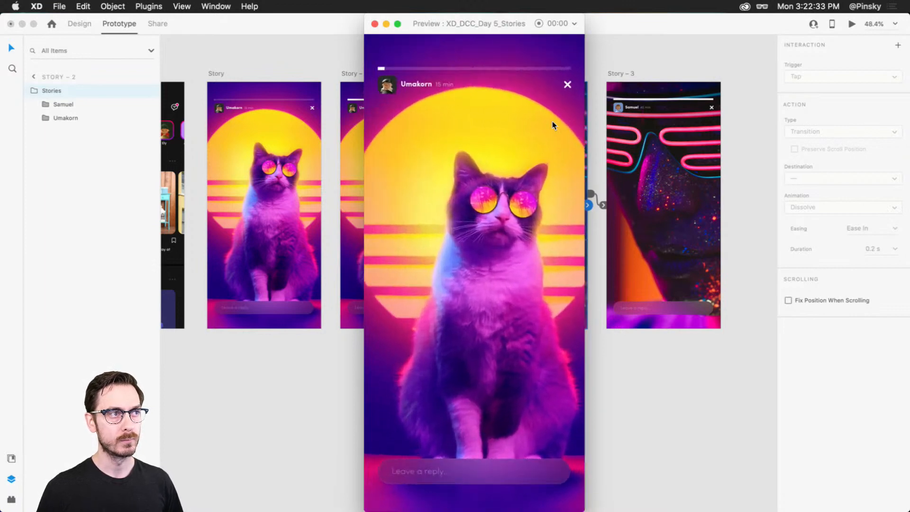
key("super+w")
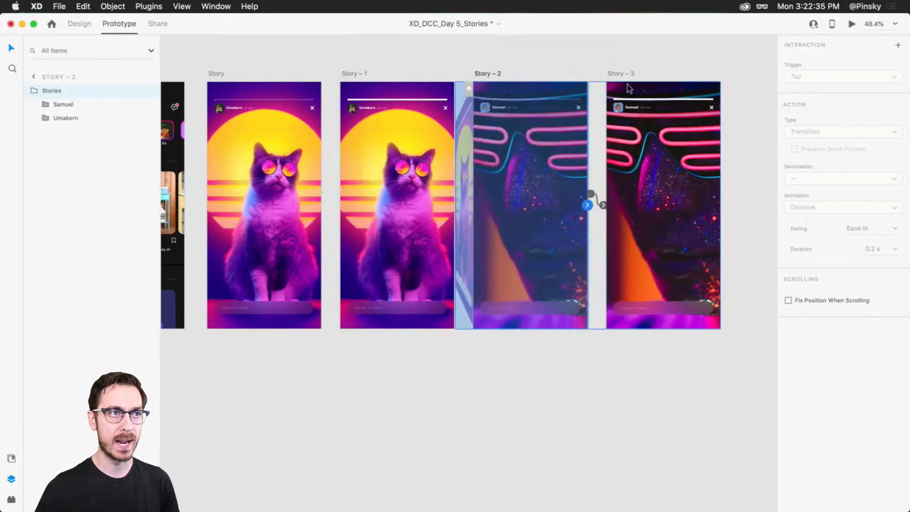
Set the easing of the Story – 3 to Story Auto-Animate interaction to Ease In-Out
left_click(623, 66)
left_click(642, 87)
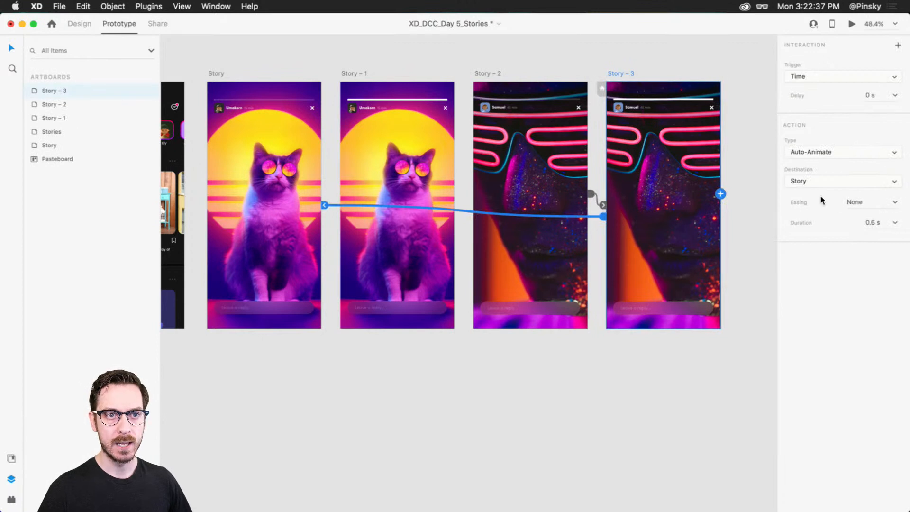
left_click(895, 205)
left_click(876, 246)
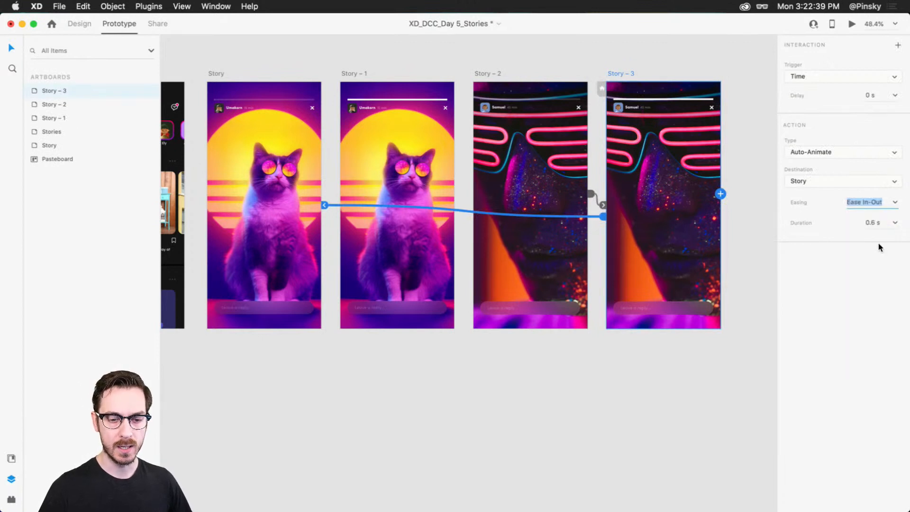
left_click(348, 72)
left_click(877, 203)
left_click(877, 247)
Preview the prototype from Story – 3 to check the eased rotation back to the first story
left_click(675, 202)
key("super+Return")
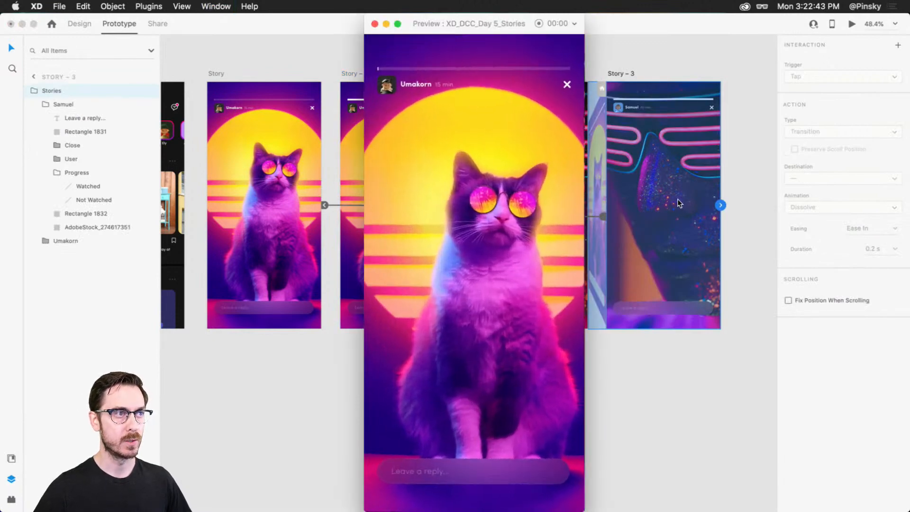
key("super+w")
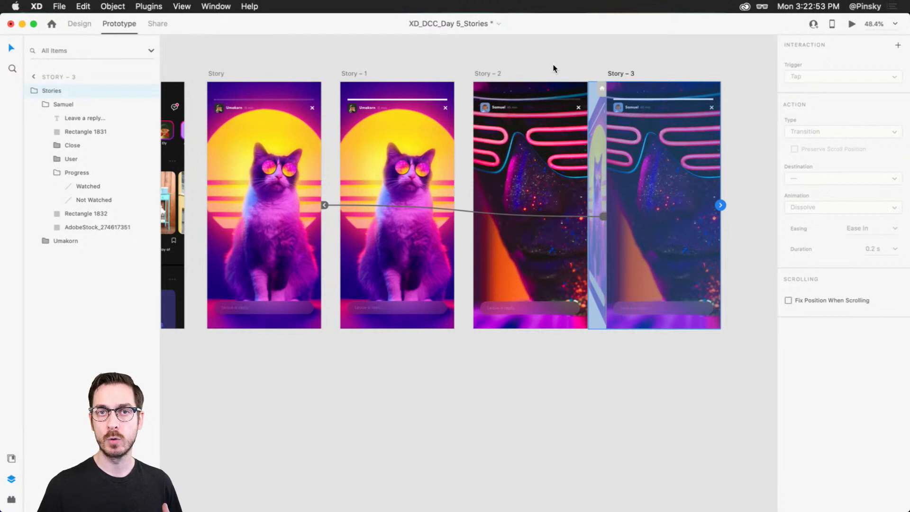
Redirect the time-triggered interaction of Story – 3 from the Story artboard to the Stories feed artboard
left_click(80, 24)
left_click(626, 74)
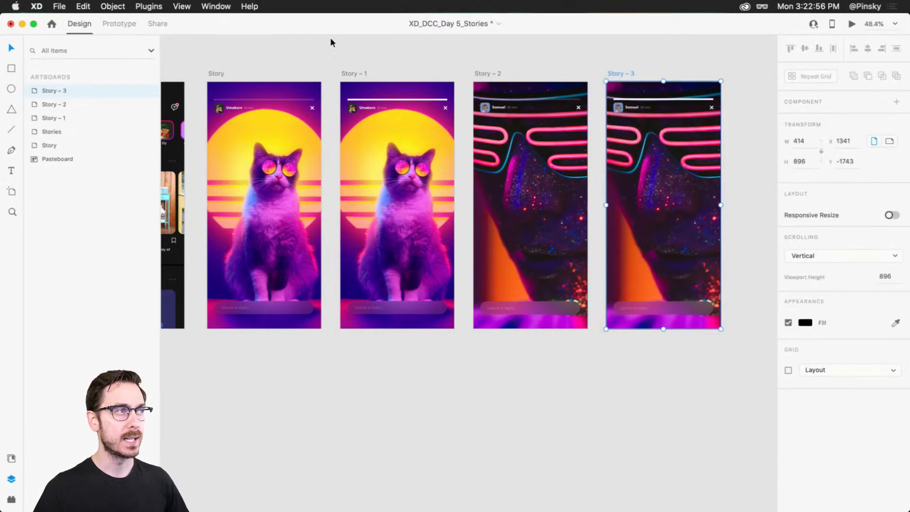
left_click(120, 25)
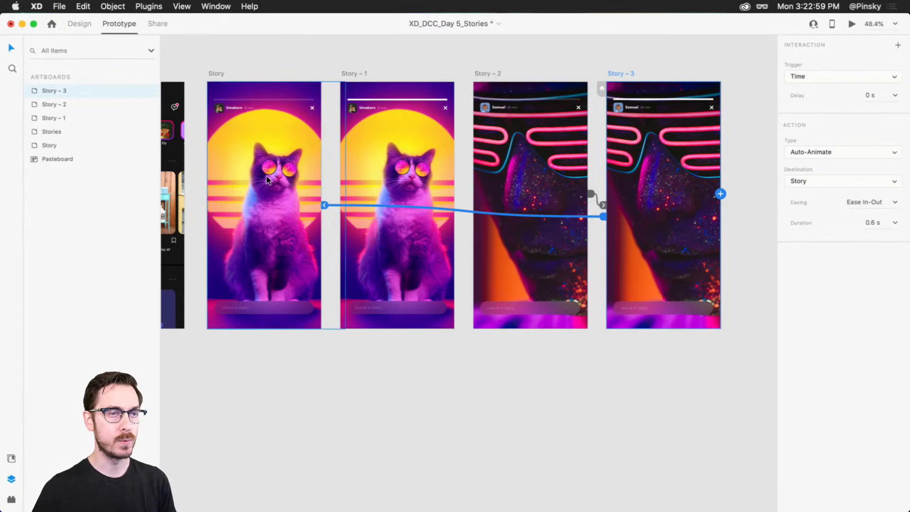
left_click_drag(324, 205, 300, 156)
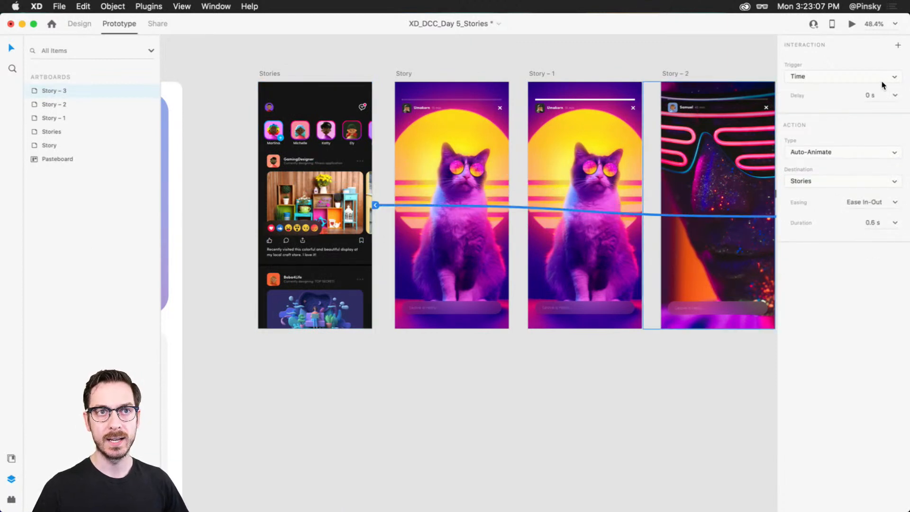
Change the Story – 3 interaction to a Transition with the Push Down animation to Stories, and preview it
left_click(871, 153)
left_click(853, 138)
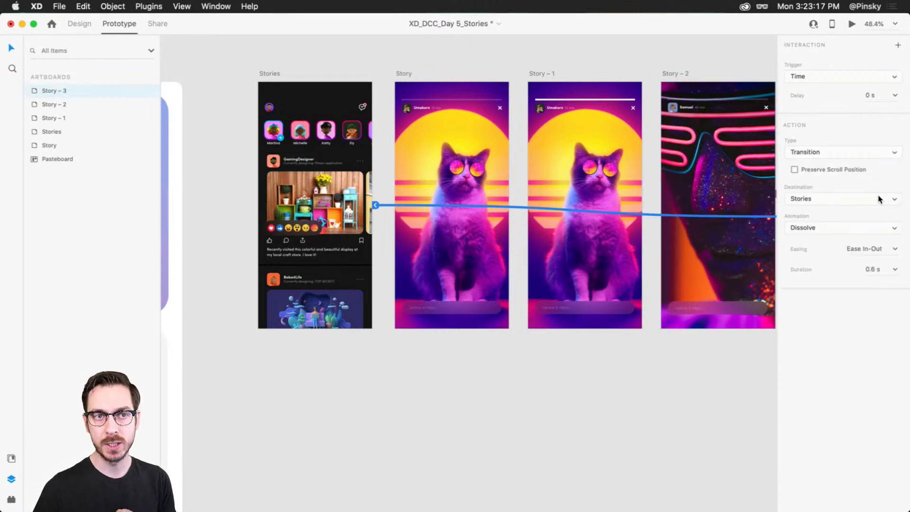
left_click(879, 198)
left_click(846, 259)
left_click(804, 227)
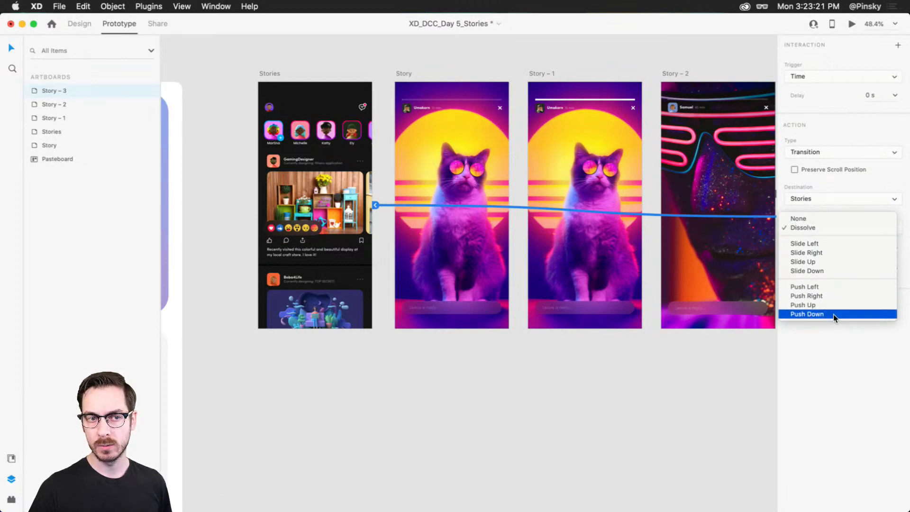
left_click(833, 314)
key("super+Return")
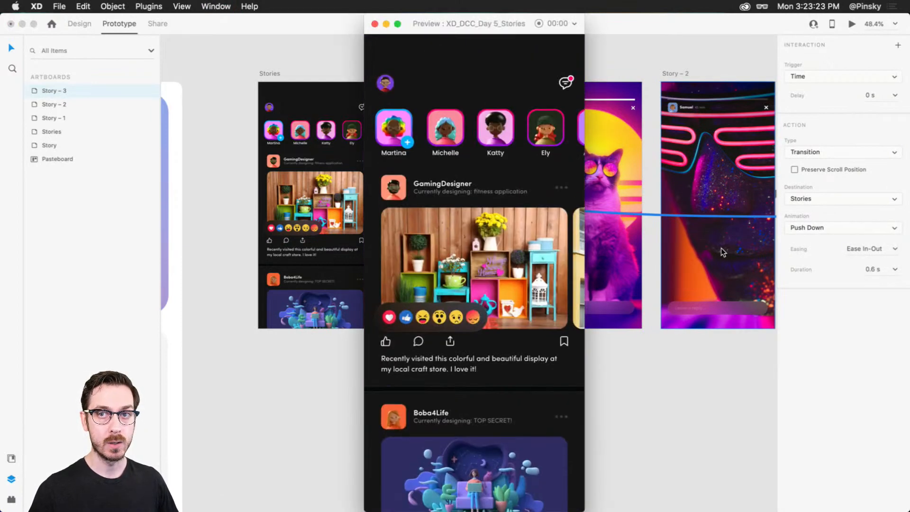
key("super+w")
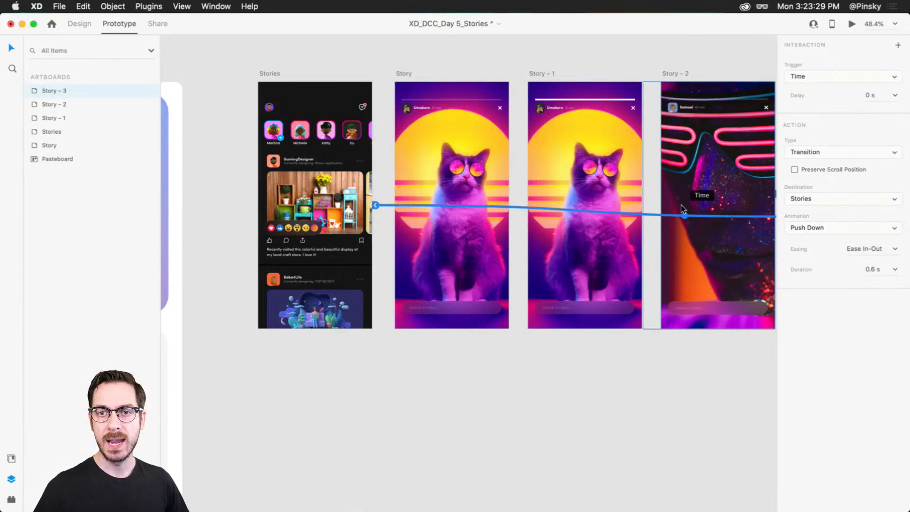
Copy the user's avatar from the Story artboard and paste its appearance onto the second story thumbnail in the Stories artboard
left_click(261, 74)
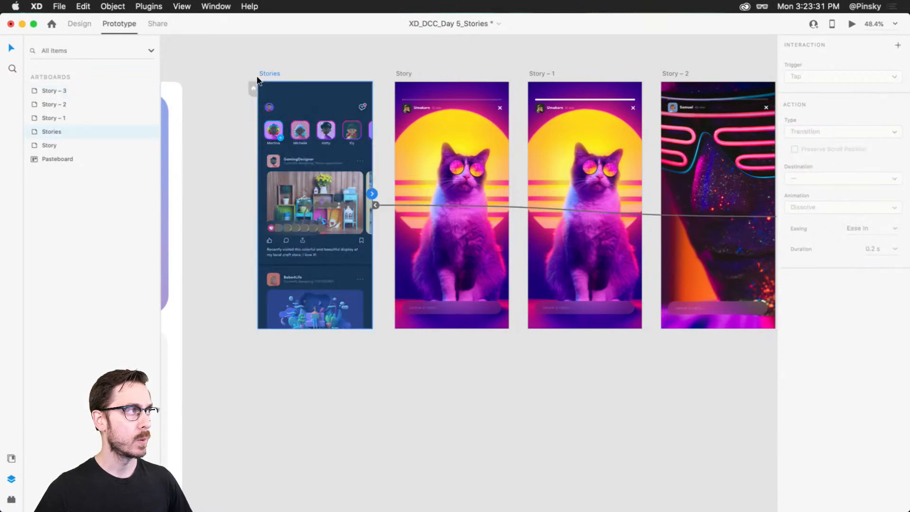
scroll(259, 80, "up", 3)
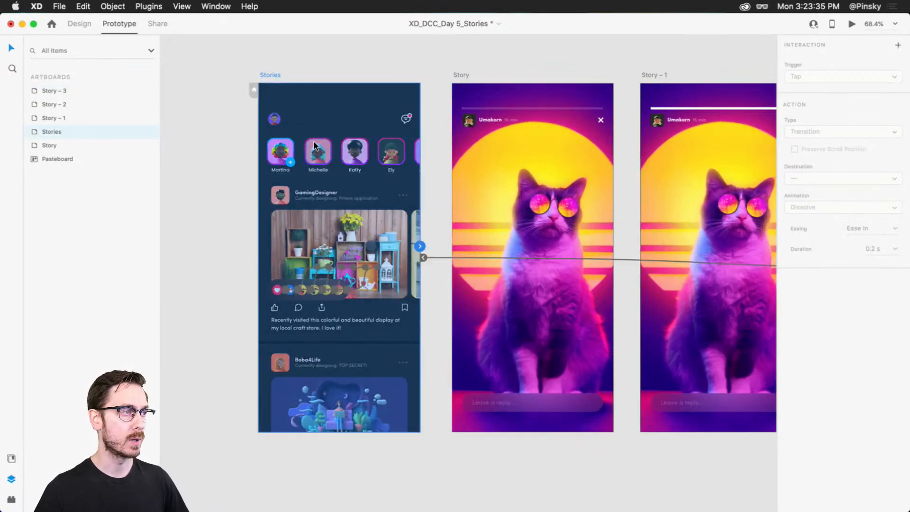
scroll(314, 142, "up", 3)
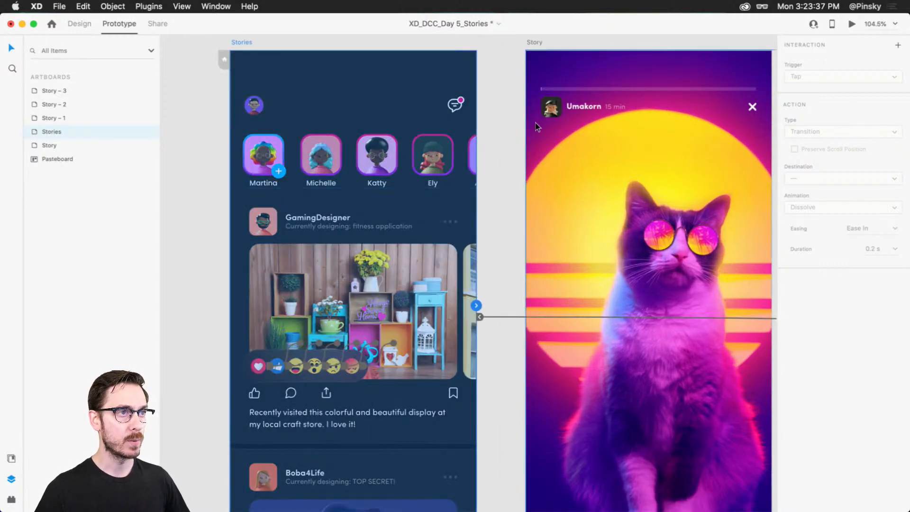
left_click(553, 111)
left_click(78, 22)
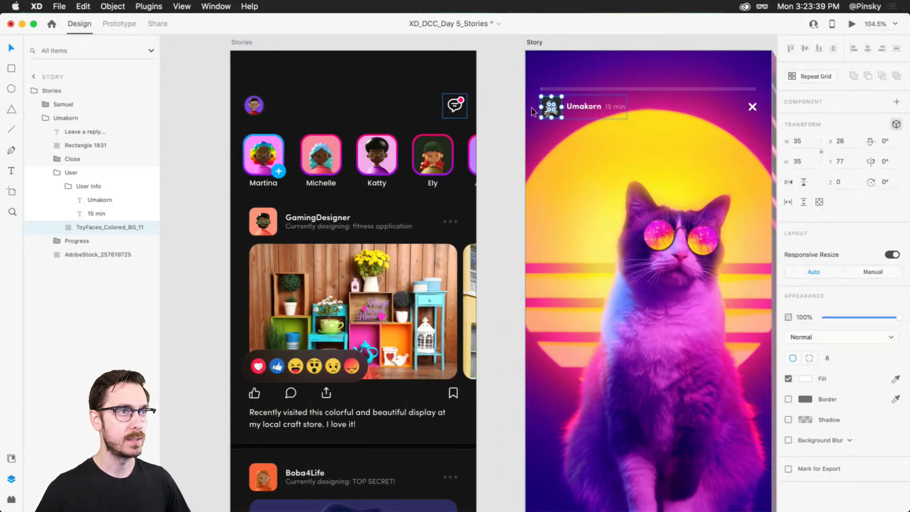
double_click(314, 154)
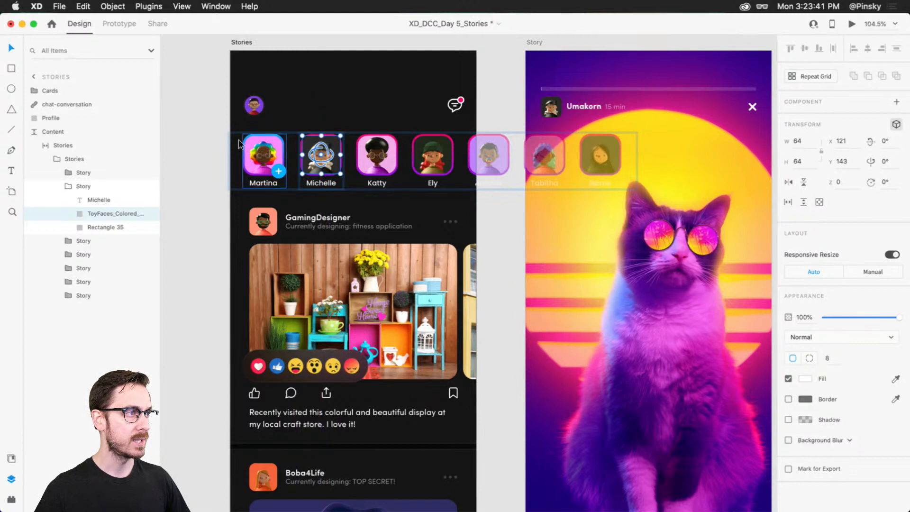
key("super+t")
key("super+z")
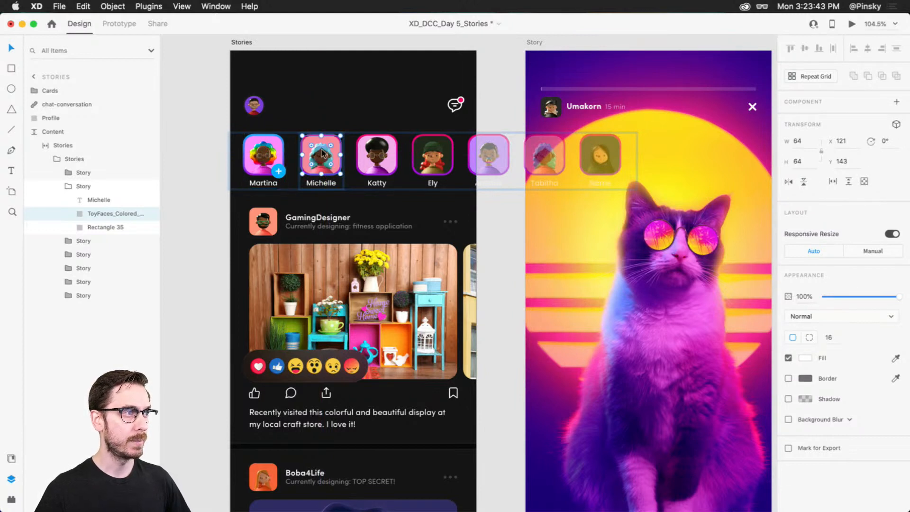
right_click(318, 151)
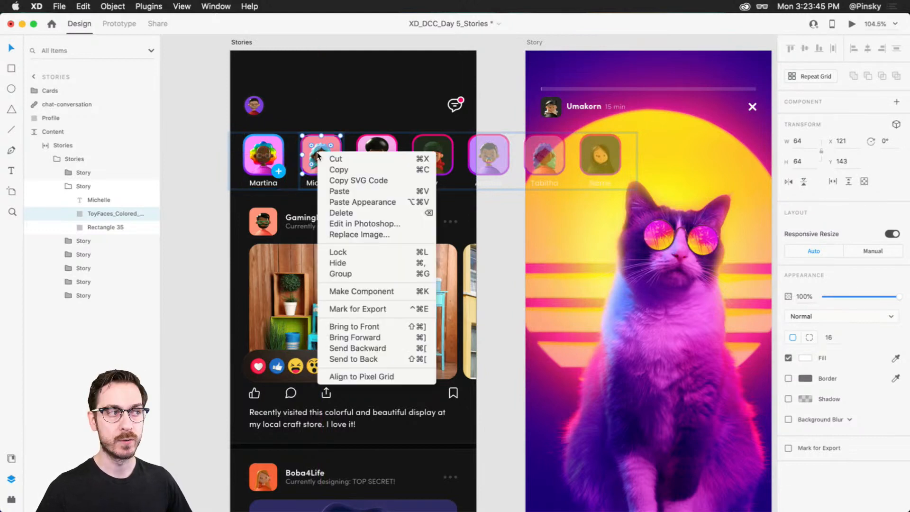
left_click(355, 201)
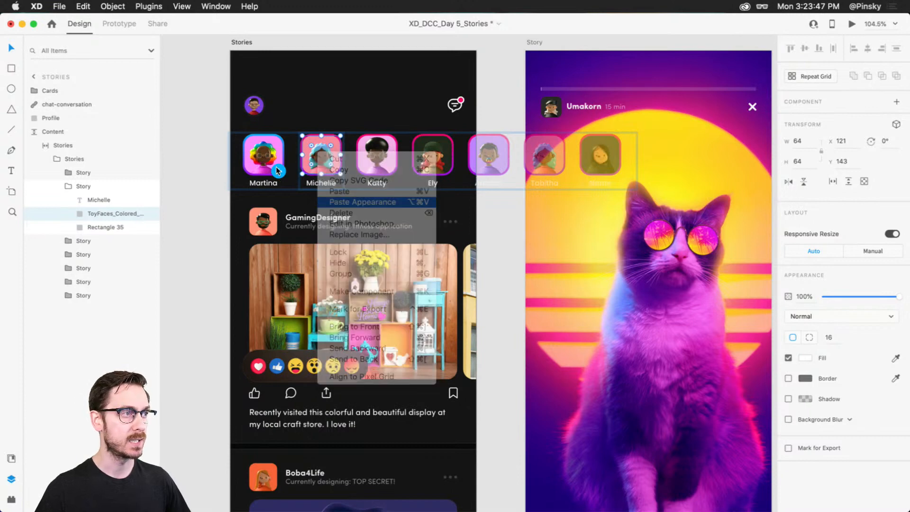
Set the corner radius of the second story thumbnail's avatar to 16
scroll(315, 150, "up", 5)
left_click(419, 163, "super")
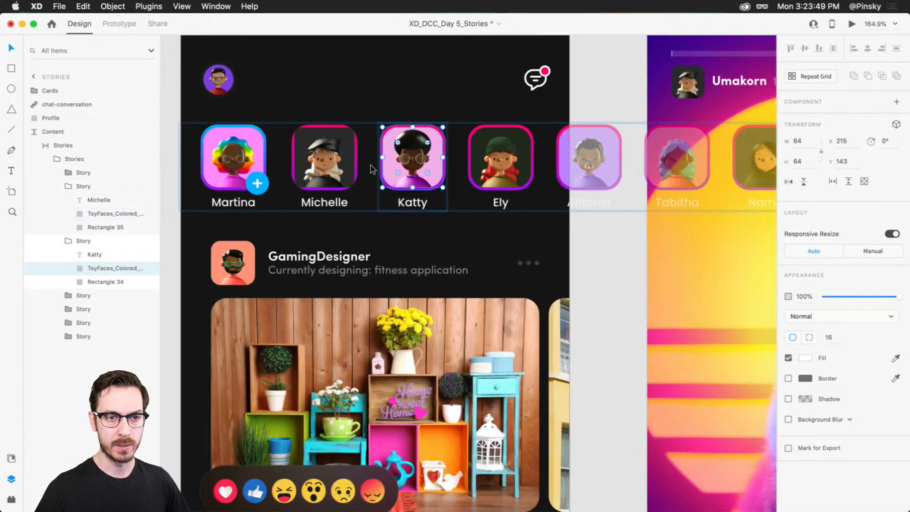
left_click(311, 161, "super")
left_click(829, 337)
type("16")
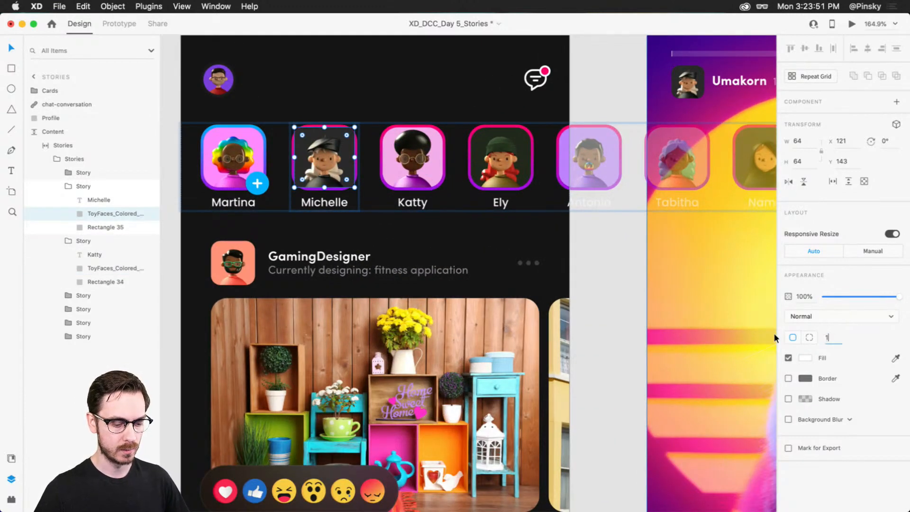
key("Tab")
Replace the label under the second story thumbnail with the user name from the Story artboard
left_click(326, 196, "super")
double_click(327, 202)
type("M")
key("BackSpace")
type("U")
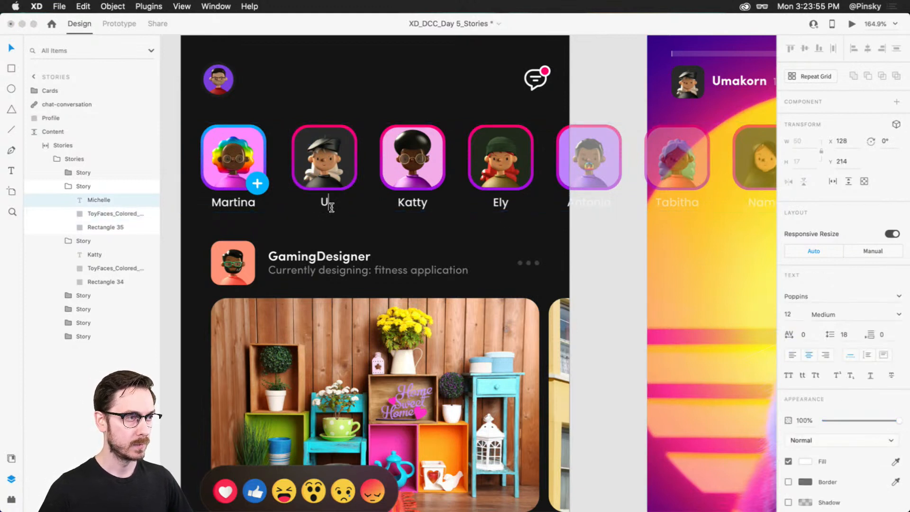
type("makorn")
key("Escape")
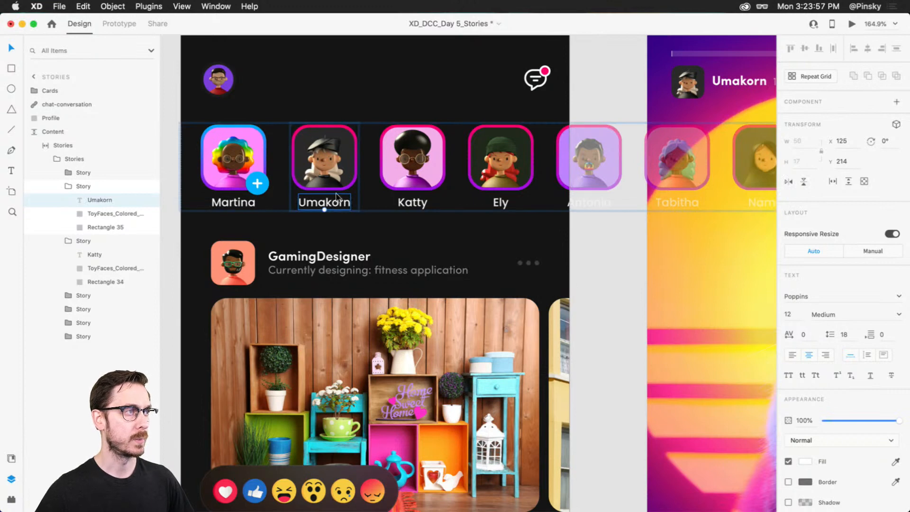
In Prototype mode, link the second story thumbnail group to the Story artboard with a tap-triggered Push Up transition
scroll(335, 201, "down", 5)
left_click(363, 45)
left_click(118, 25)
left_click(336, 153)
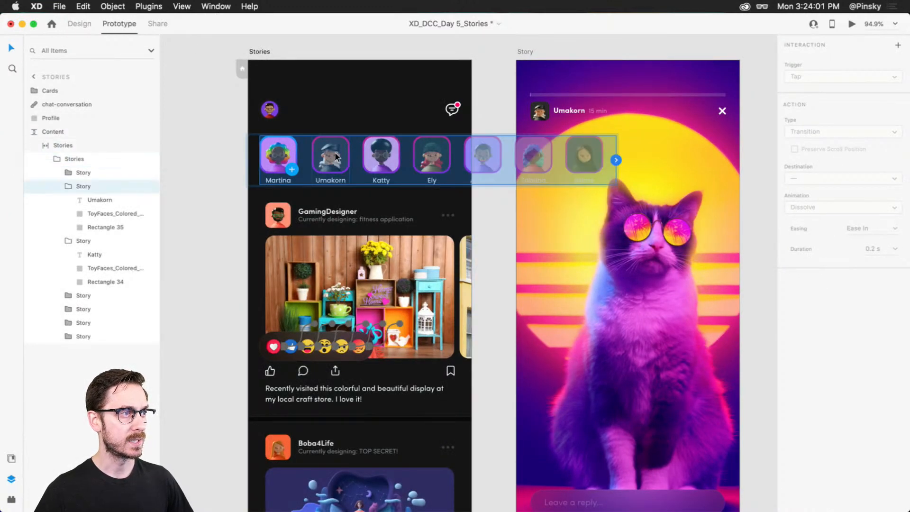
double_click(336, 156)
left_click_drag(349, 160, 586, 183)
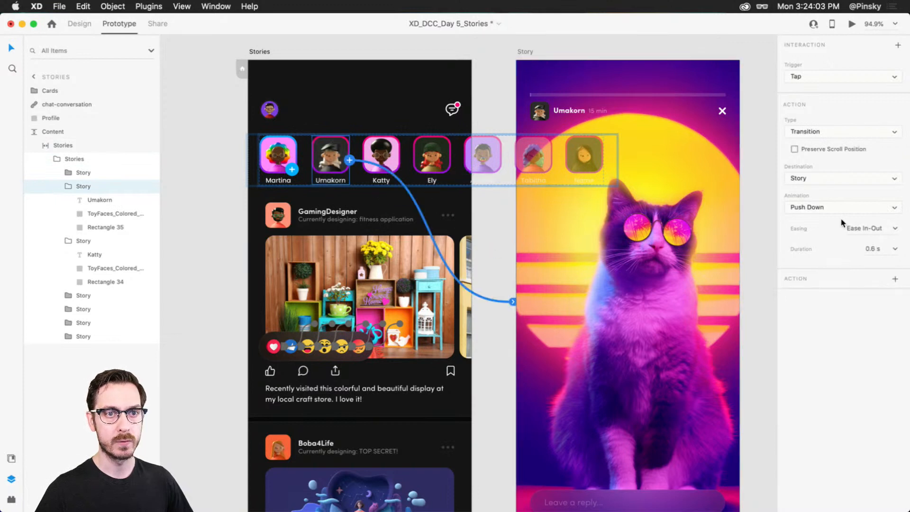
left_click(893, 214)
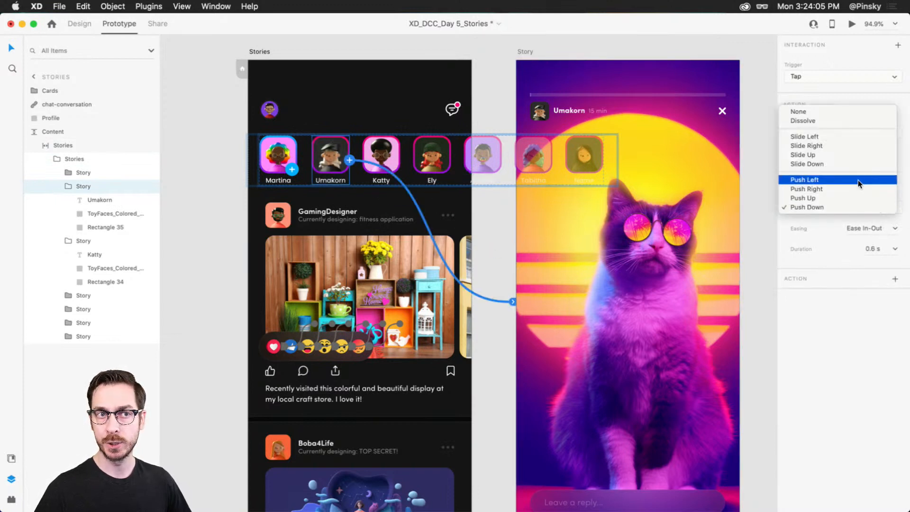
left_click(833, 198)
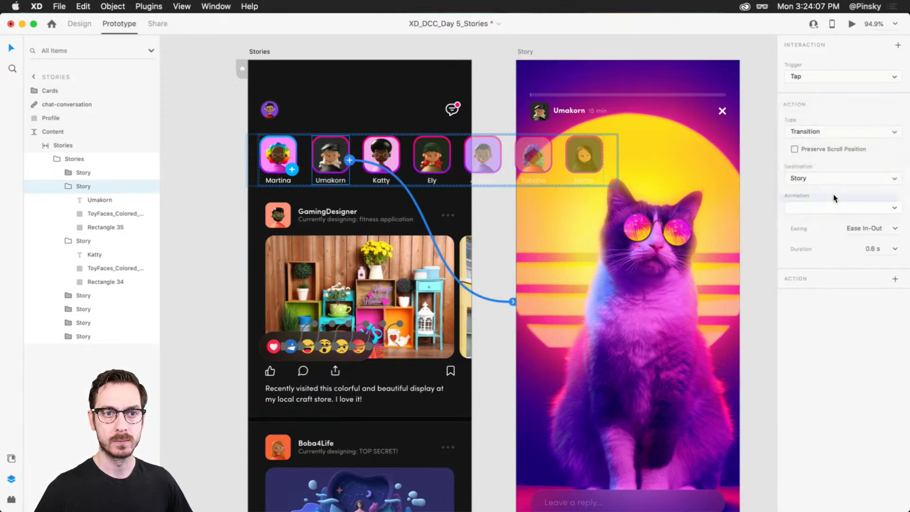
Preview the prototype from the Stories feed and open the second story to check the full flow
left_click(853, 23)
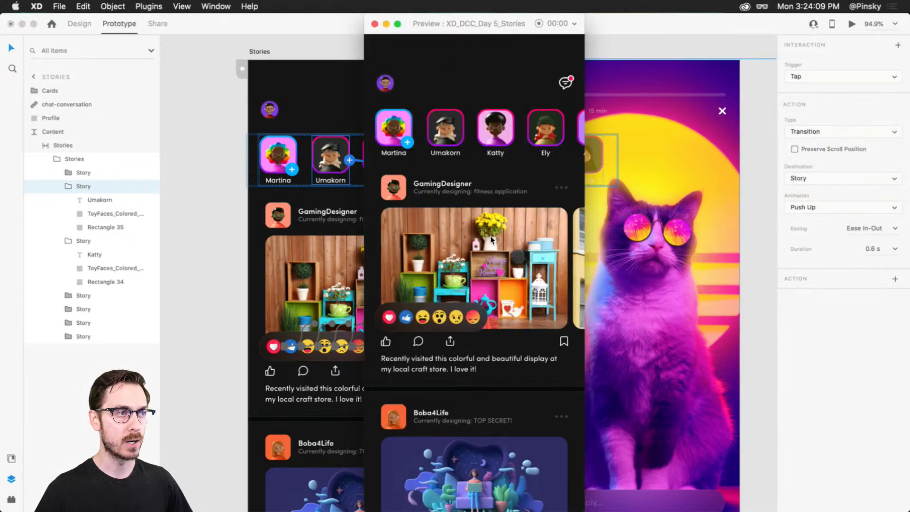
left_click(446, 135)
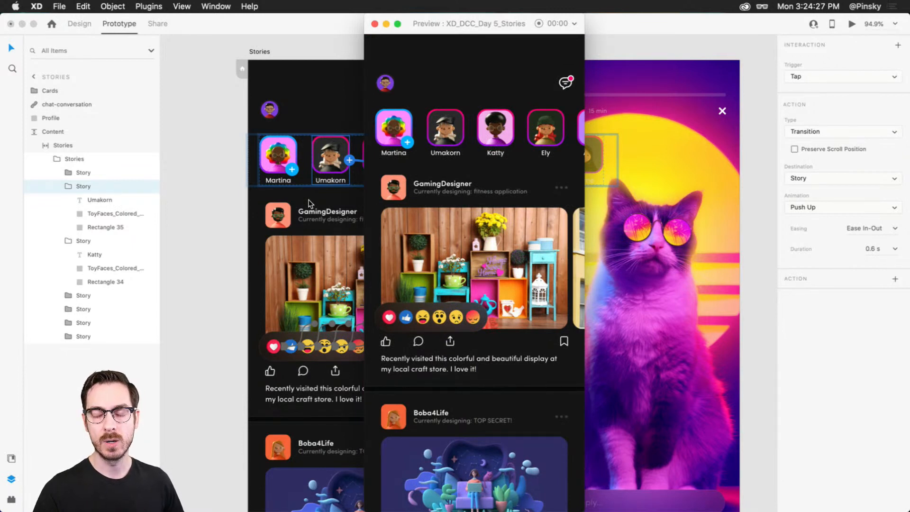
key("super+w")
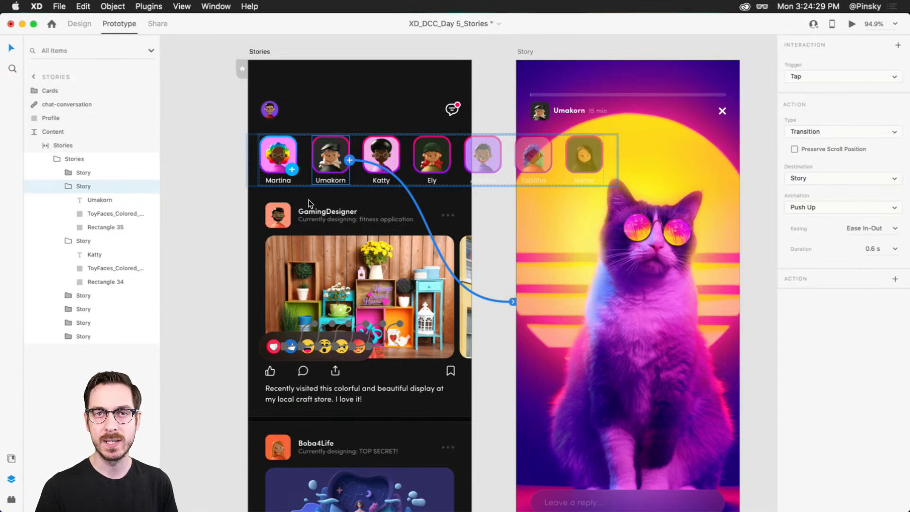